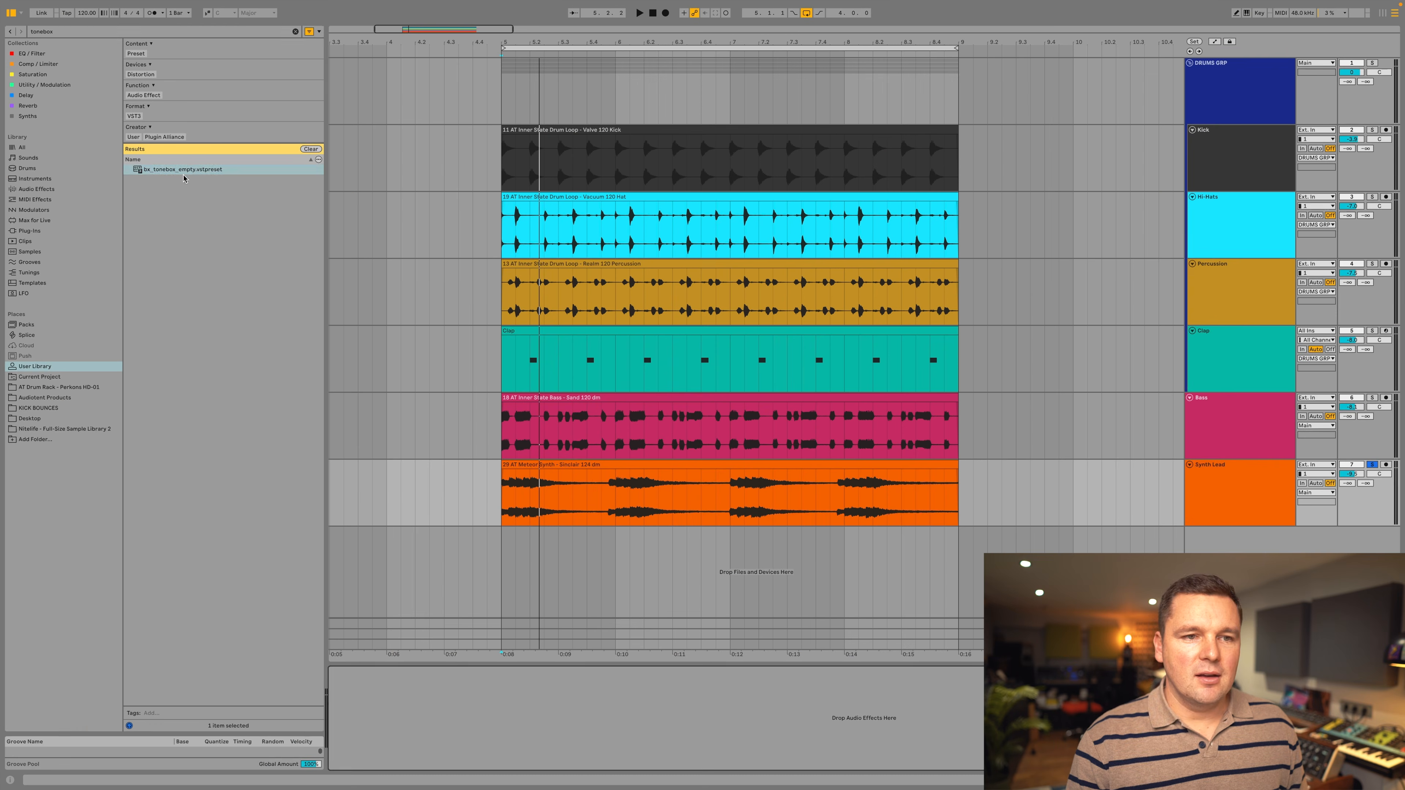
Load the bx_tonebox_empty.vstpreset preset onto the Synth Lead track and reposition the plug-in window.
click(187, 168)
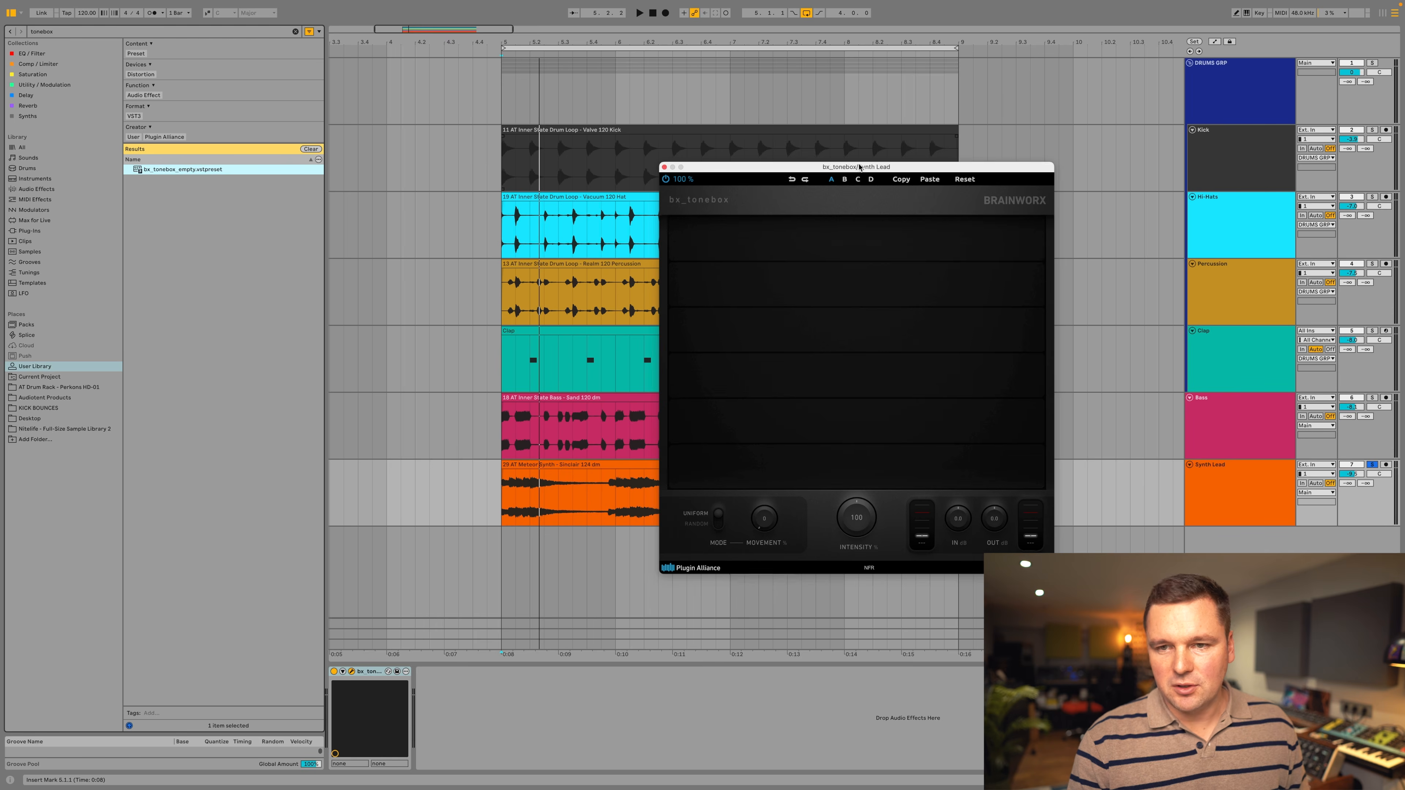
drag(844, 168, 906, 154)
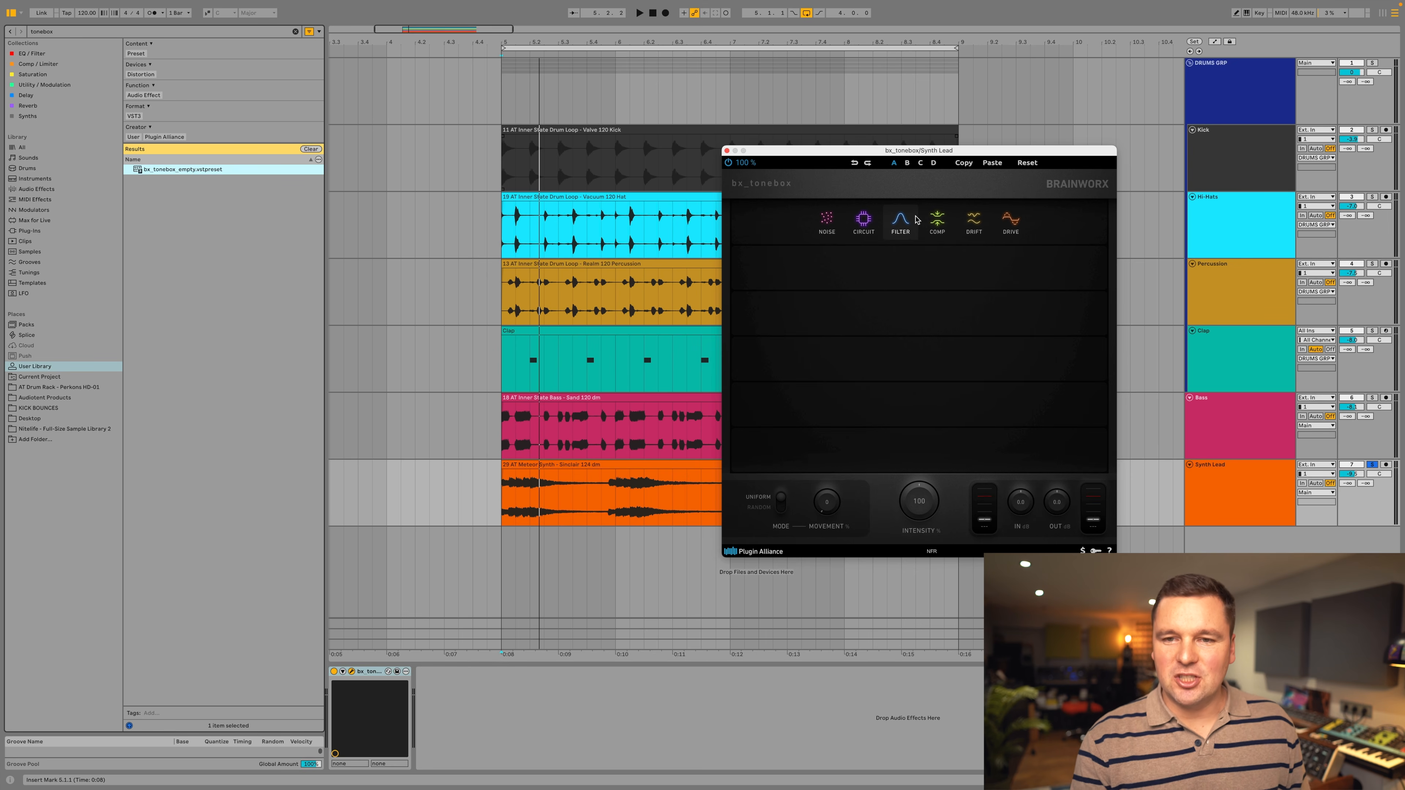
Fill the six empty slots with Circuit, Comp, Drift, Drive, Filter and a second Comp module, in that order.
click(870, 225)
click(944, 270)
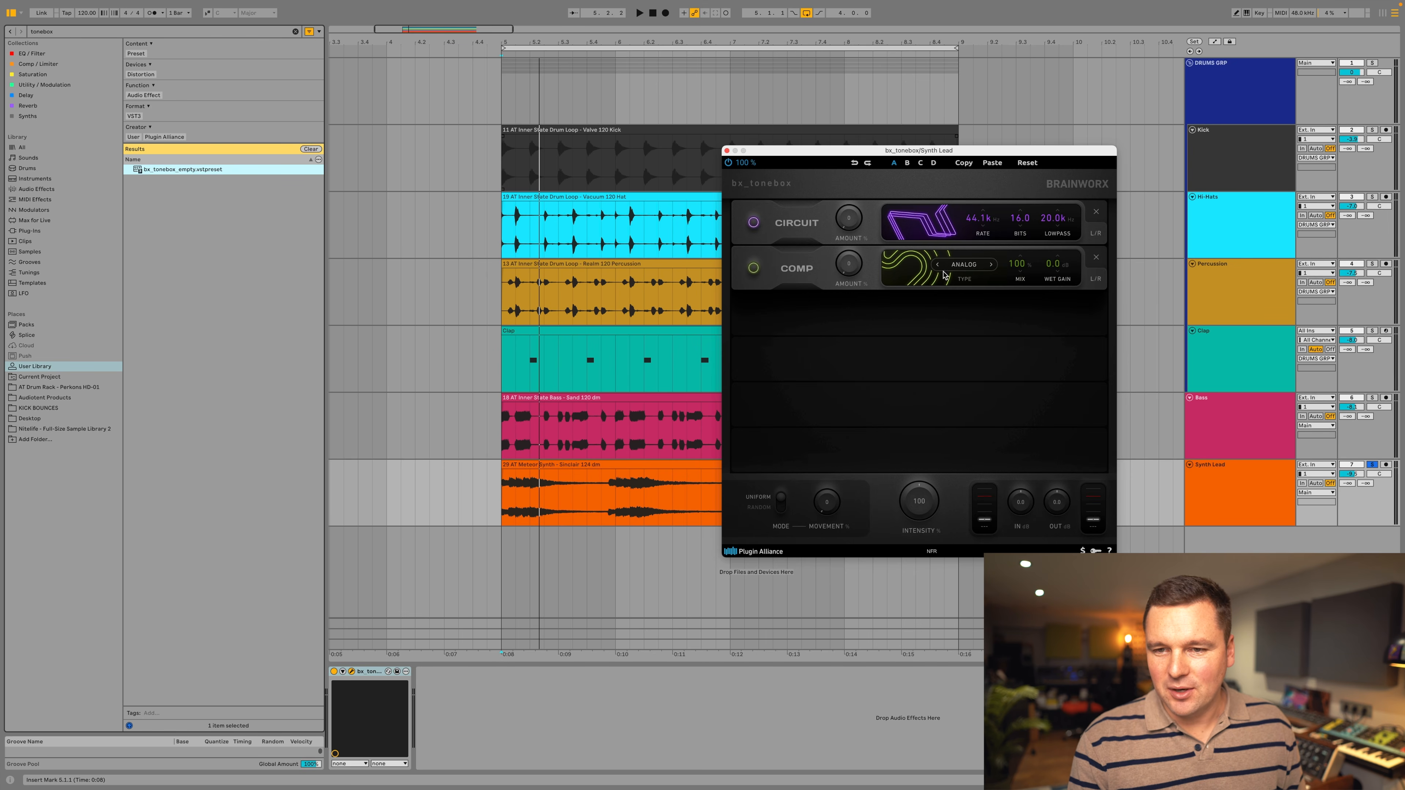
click(983, 318)
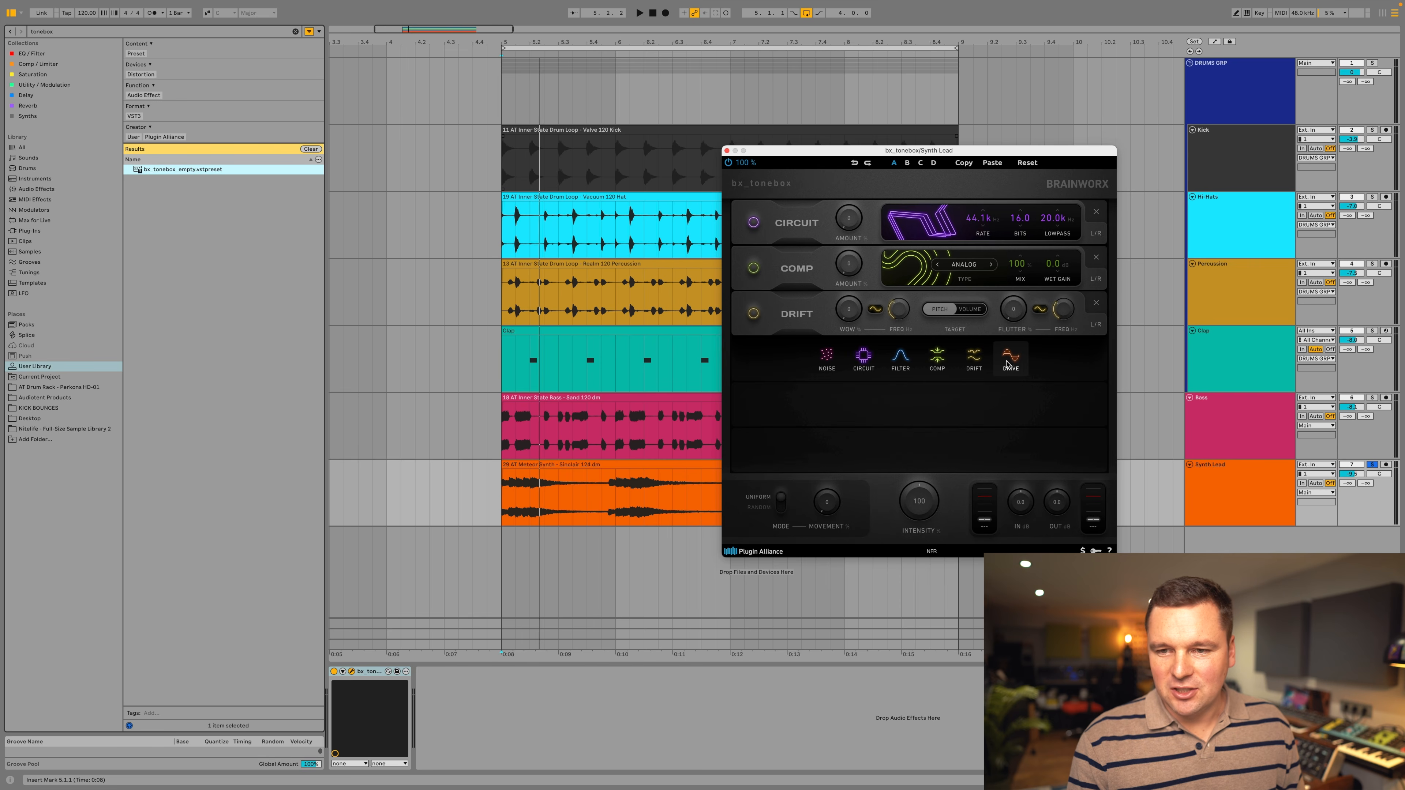
click(1010, 362)
click(895, 409)
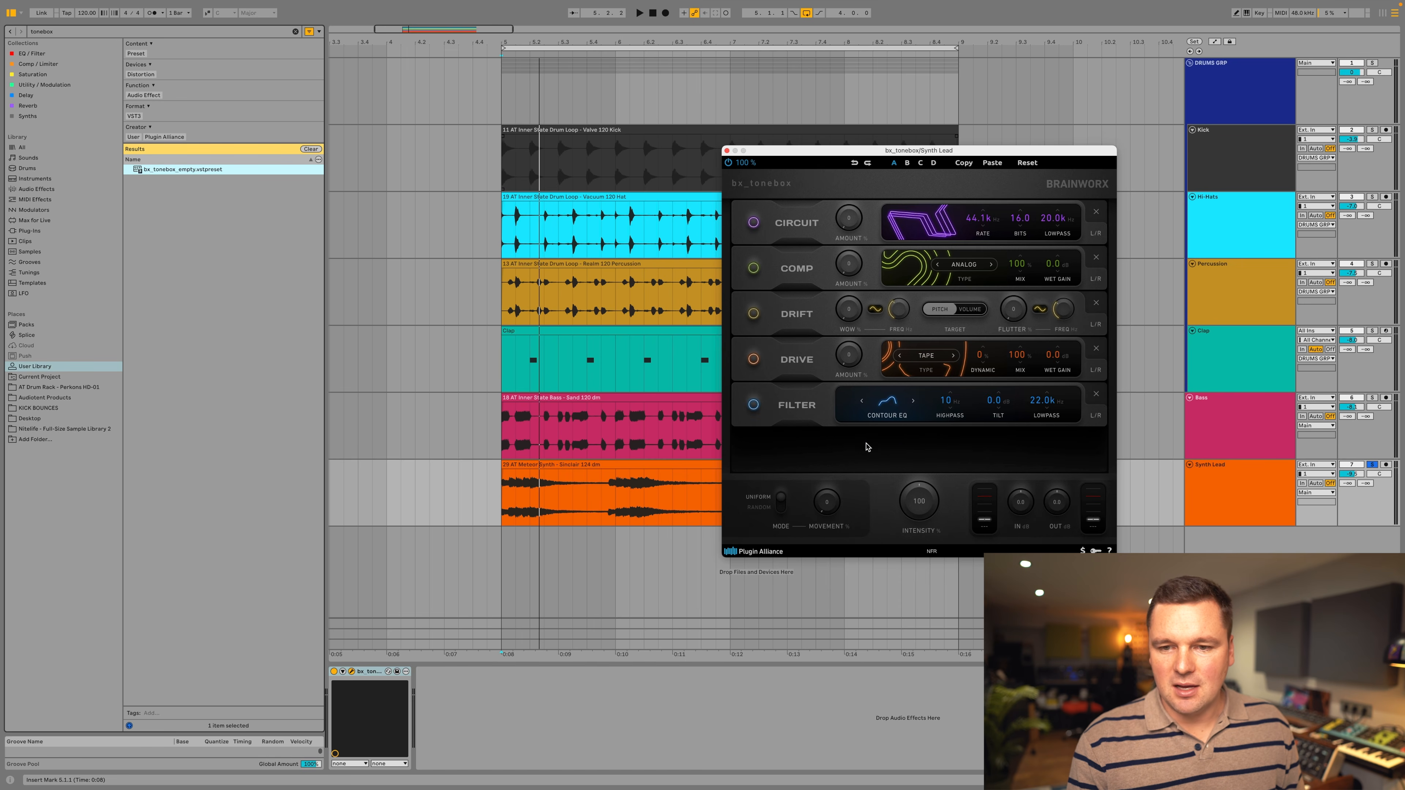
click(942, 451)
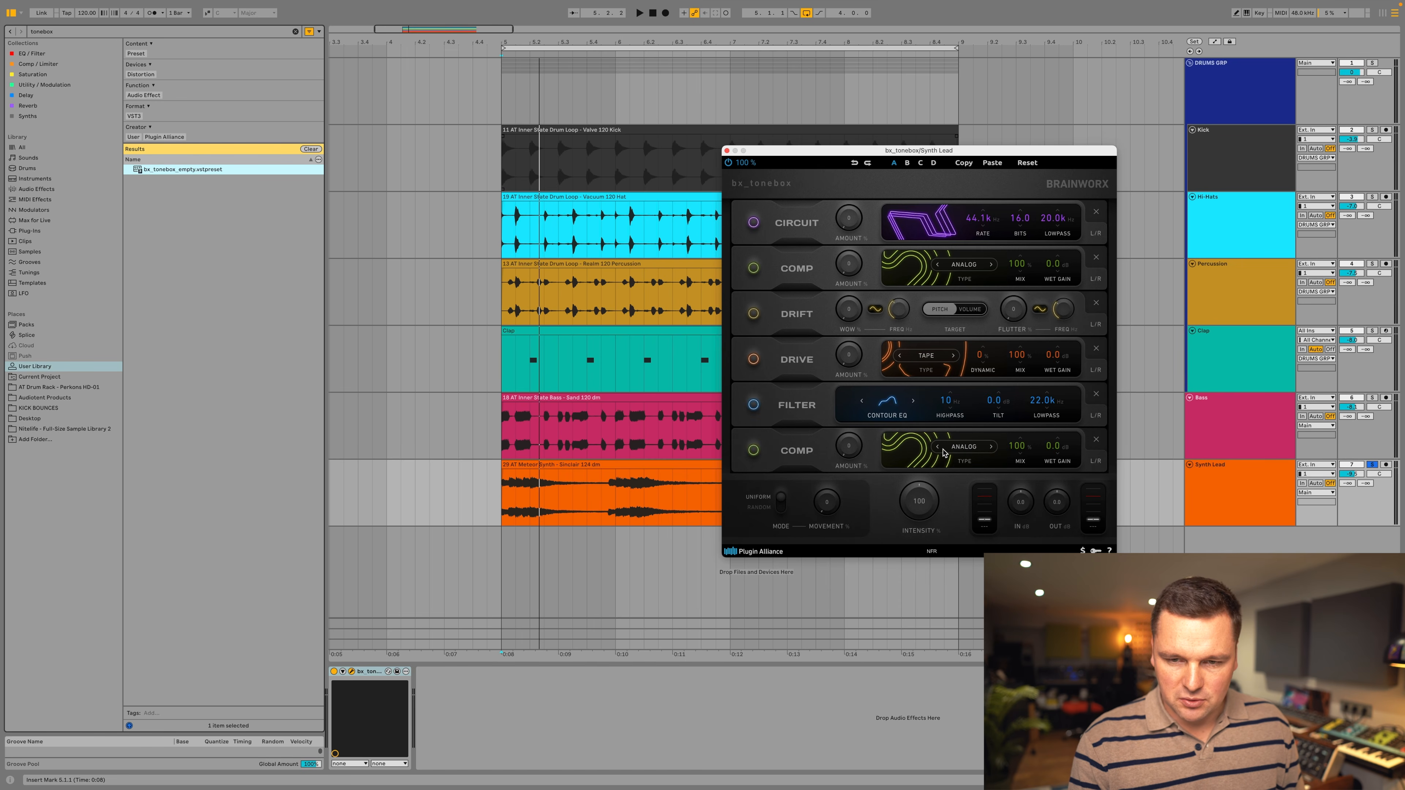
Reorder the chain to Comp, Comp, Drift, Circuit, Drive, Filter and open the Circuit module's channel mode choices.
drag(783, 446, 809, 369)
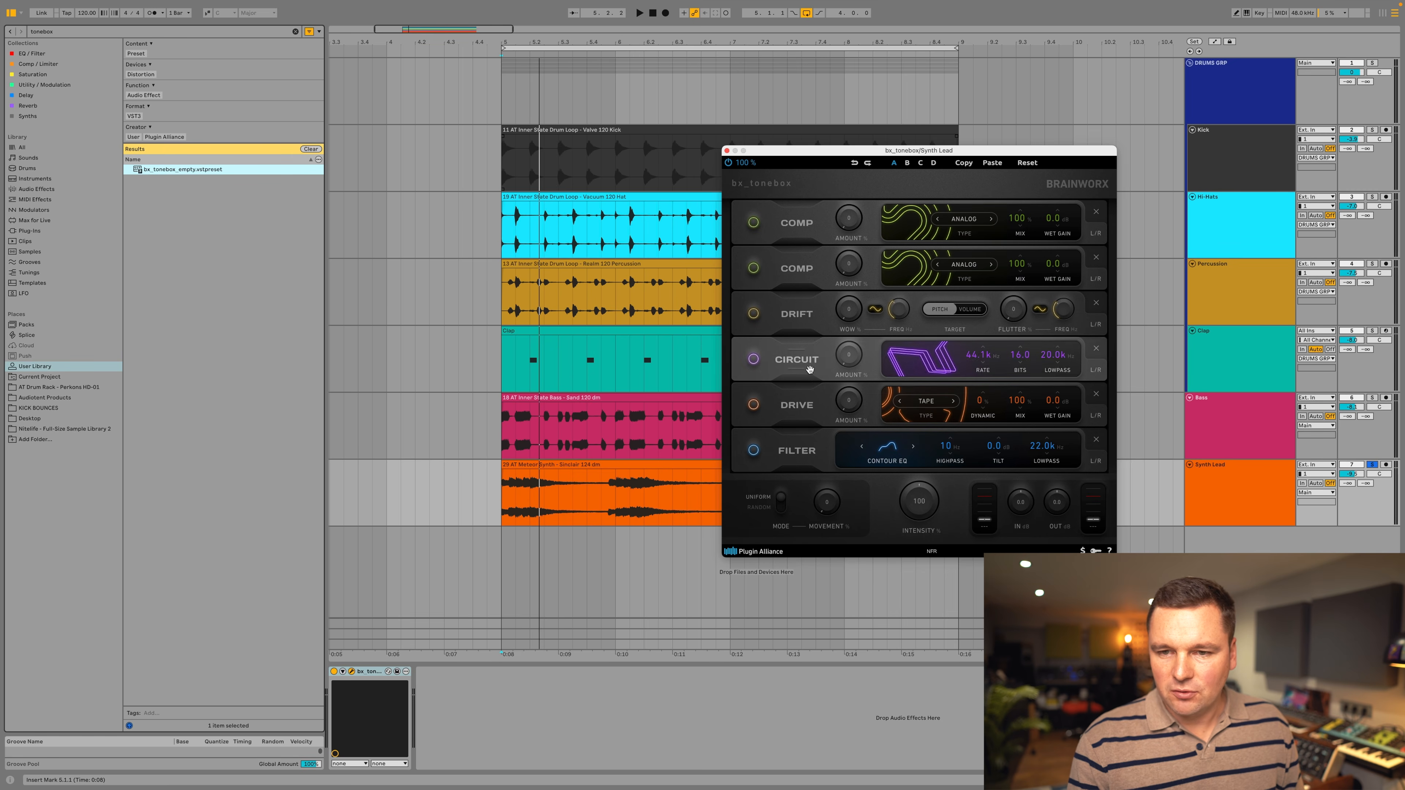
click(1095, 370)
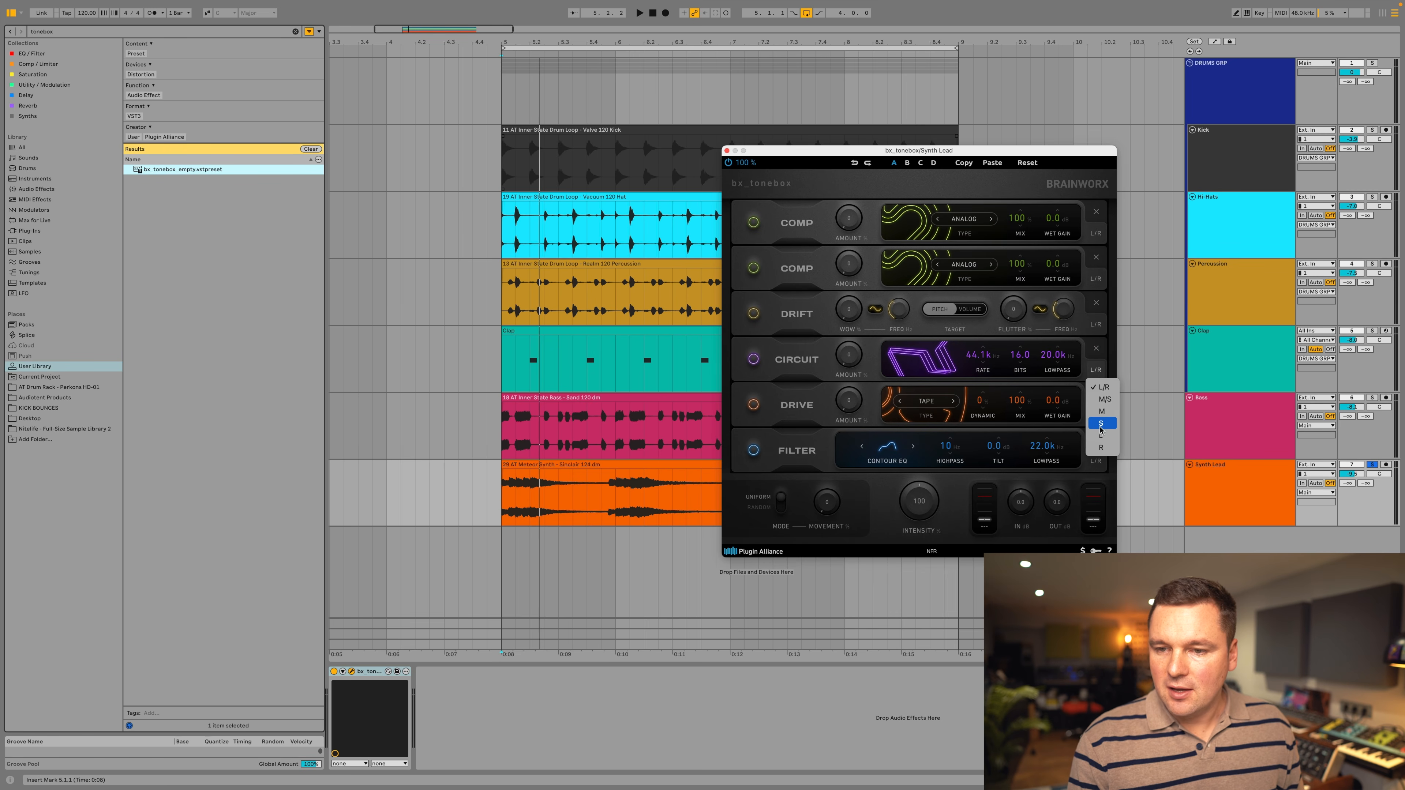
Remove all six modules from the bx_tonebox chain.
click(1096, 348)
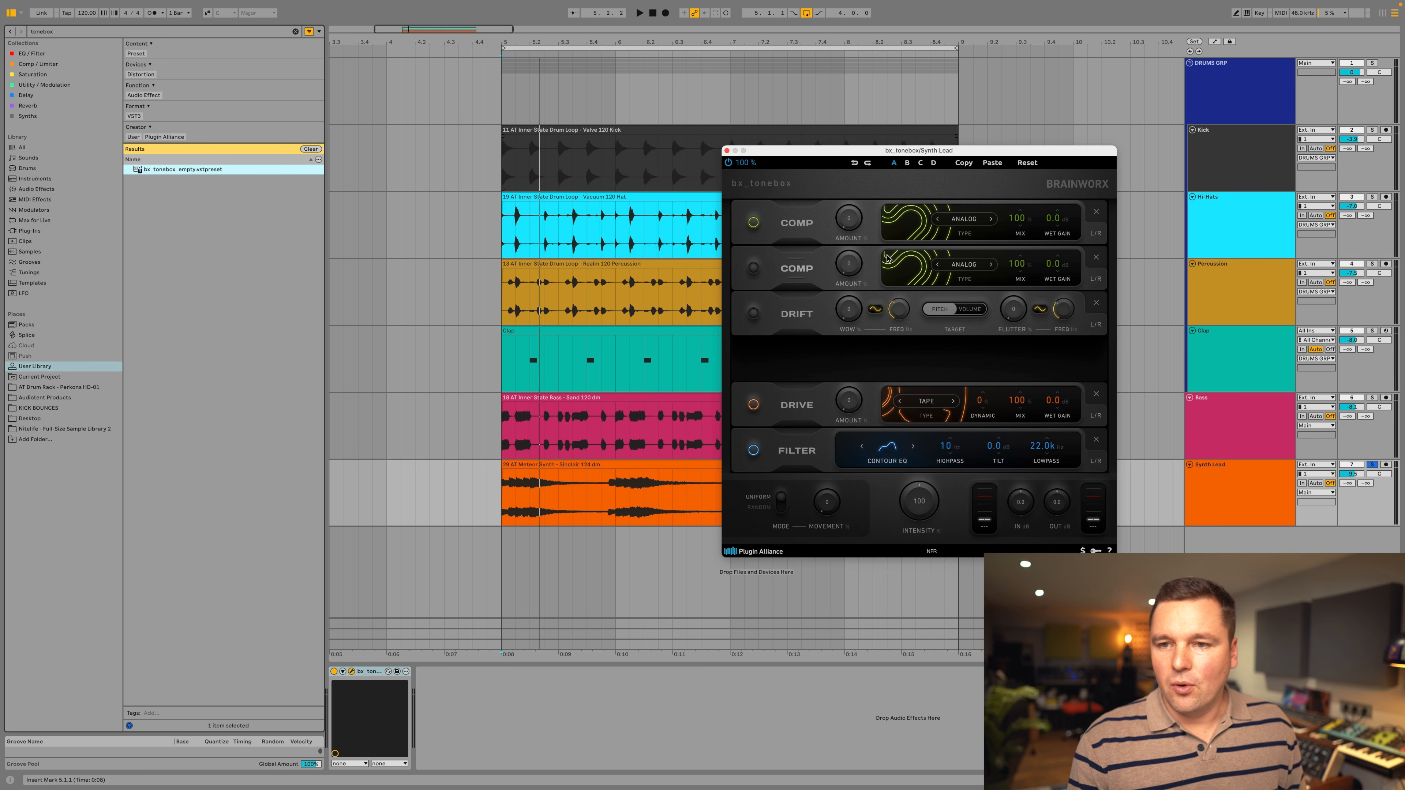
click(1096, 256)
click(1096, 303)
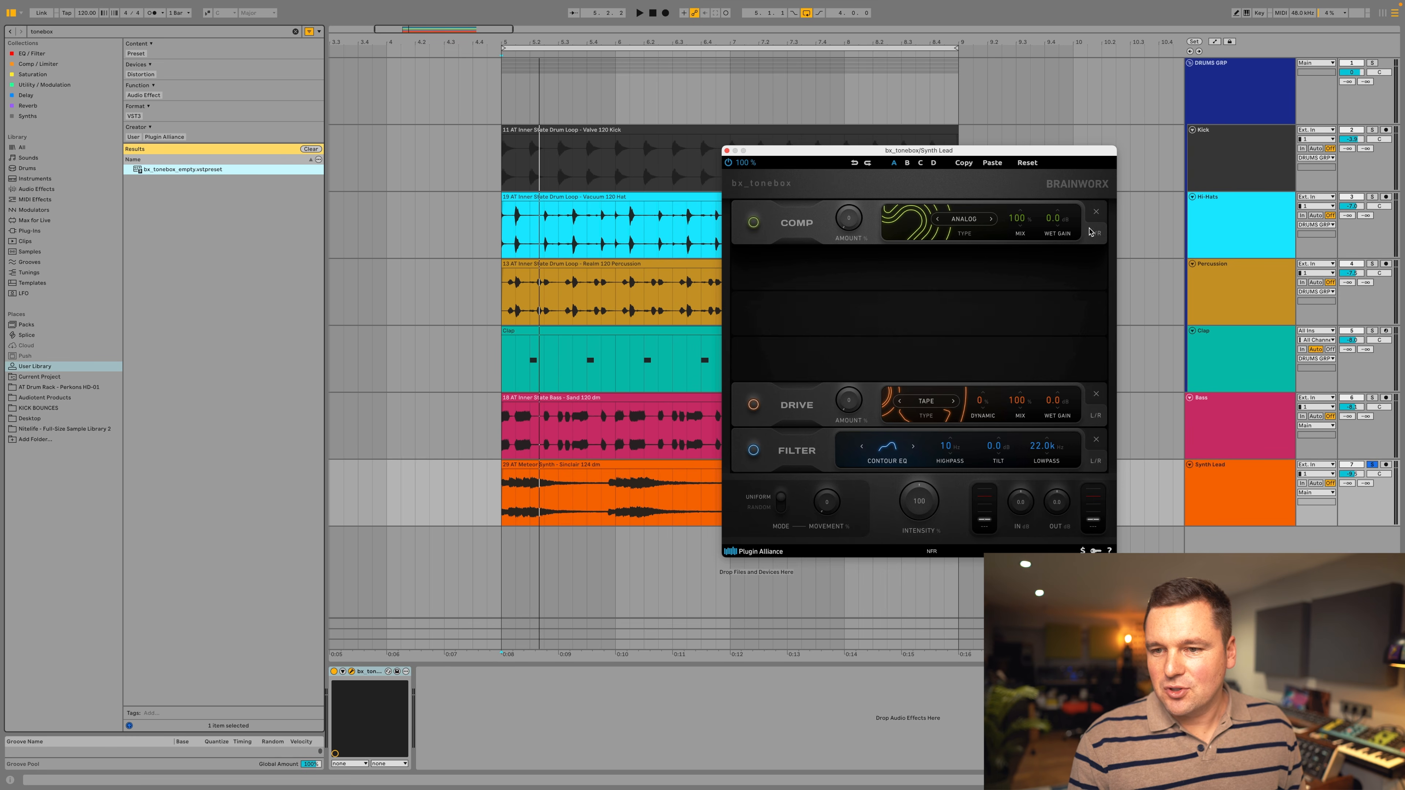
click(1097, 395)
click(1097, 440)
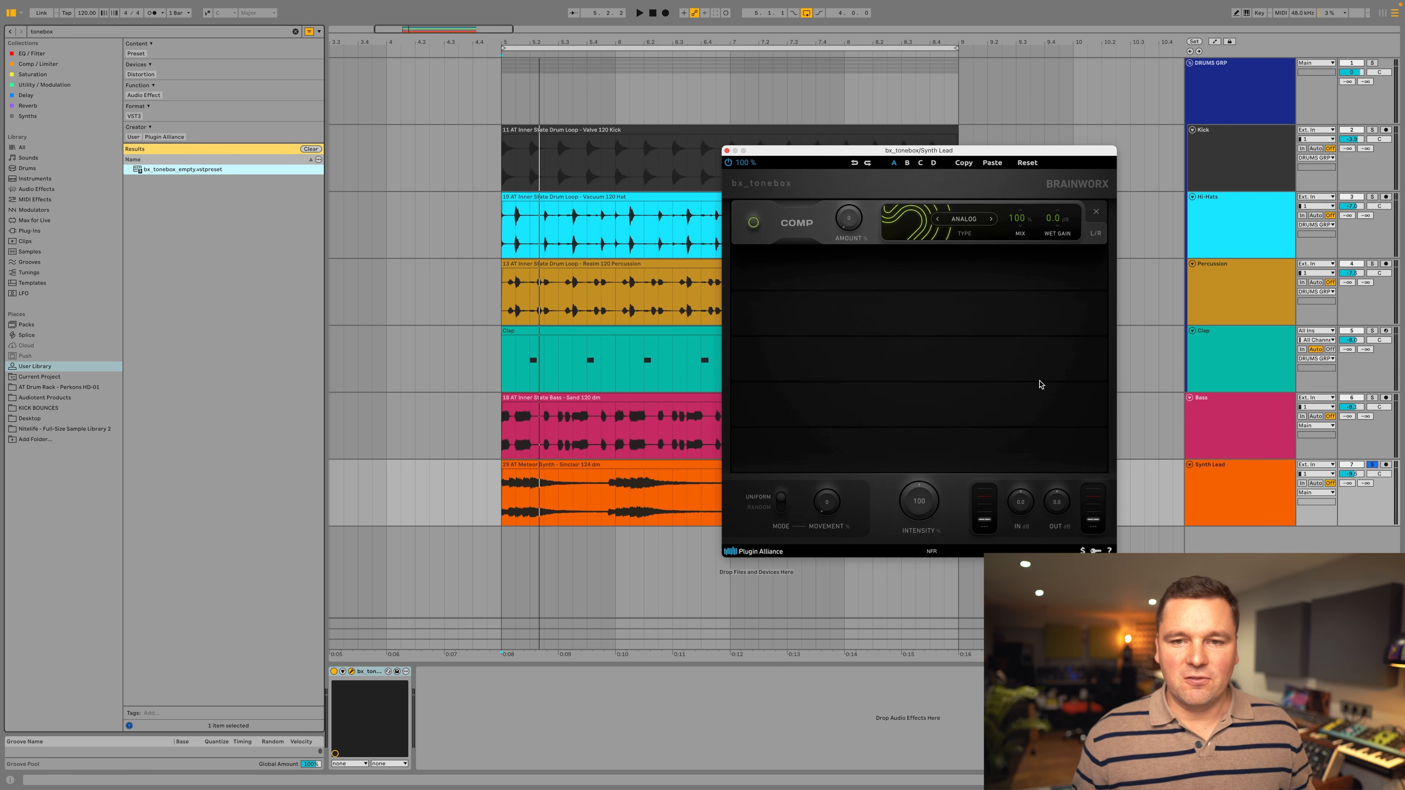
click(1096, 213)
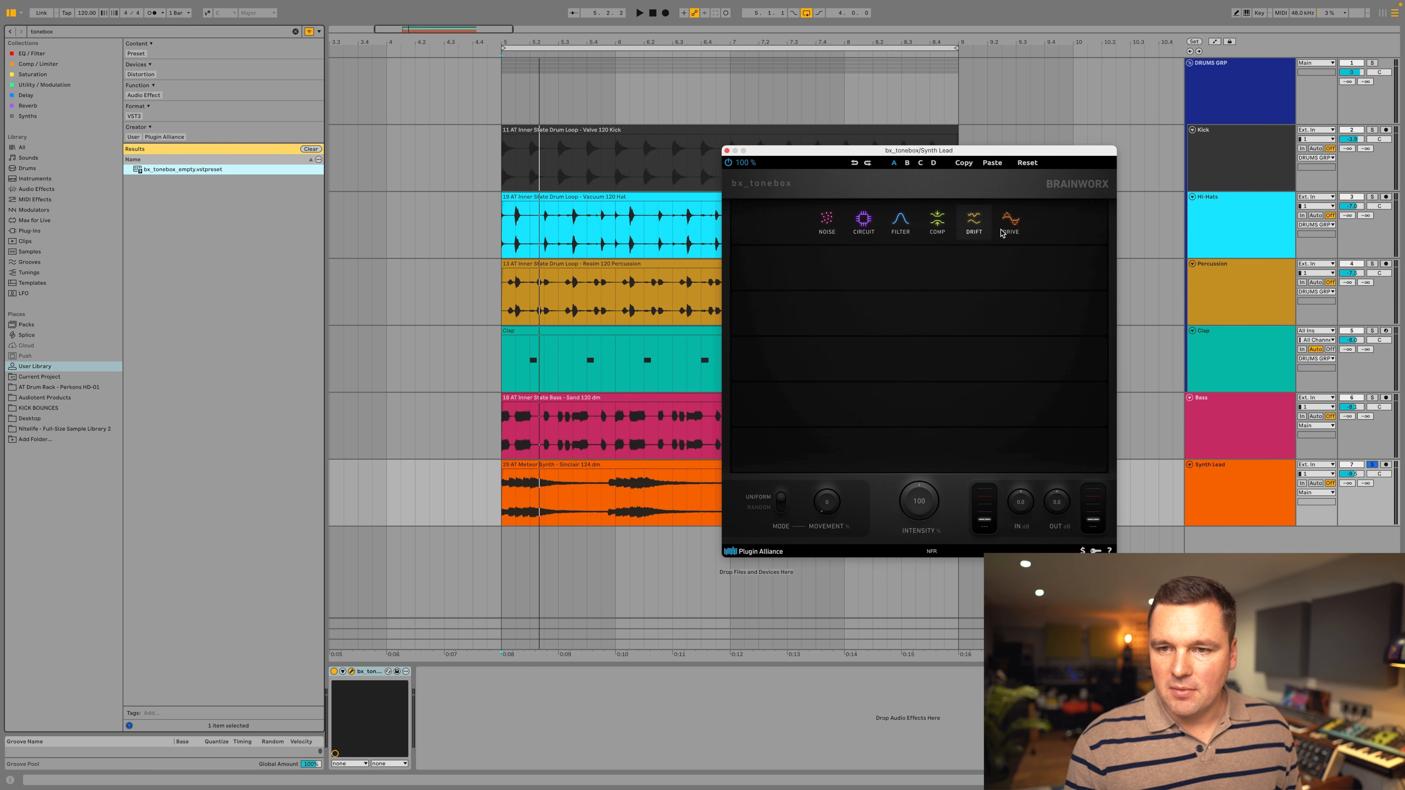
Add a Drive module in the first slot with its type set to Tape.
click(1012, 221)
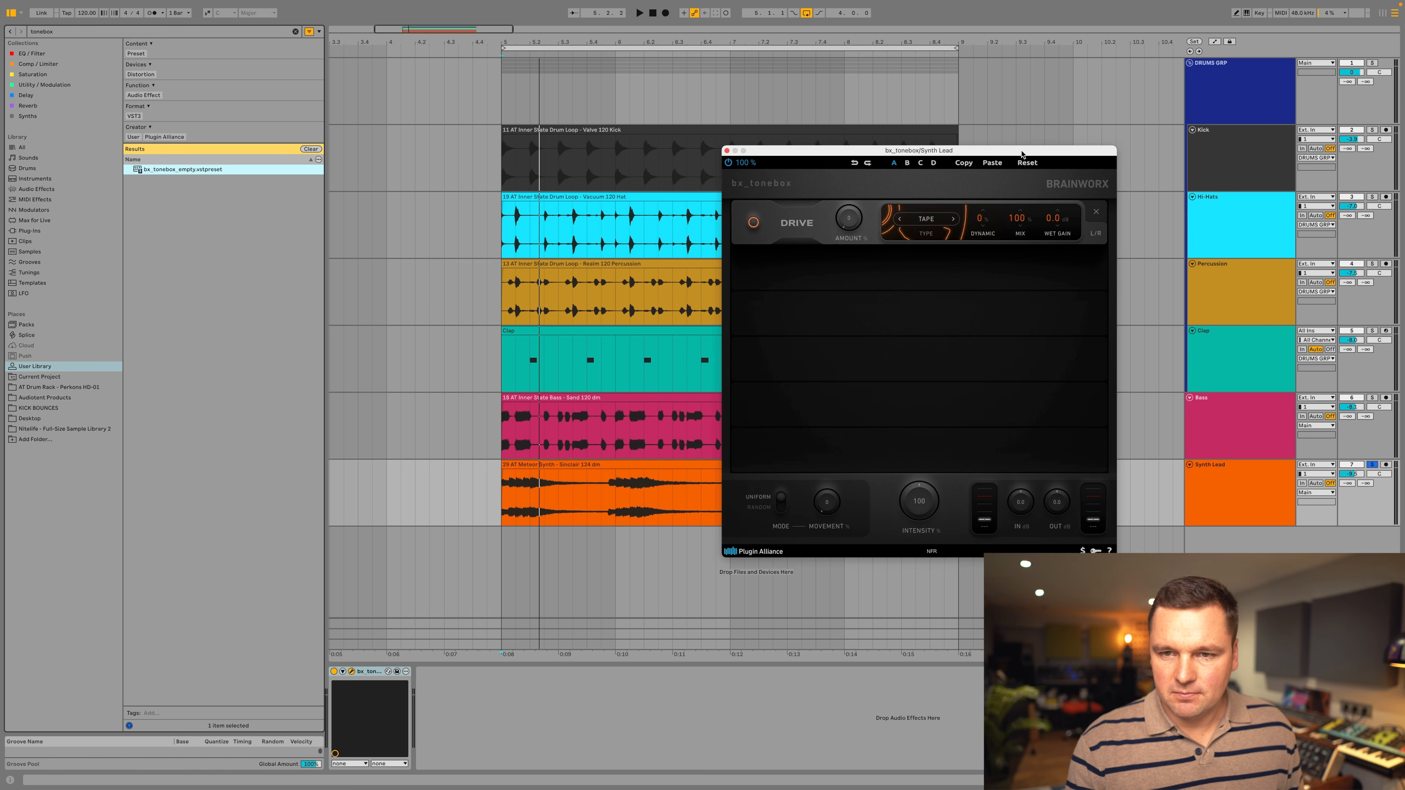
drag(1022, 154, 973, 150)
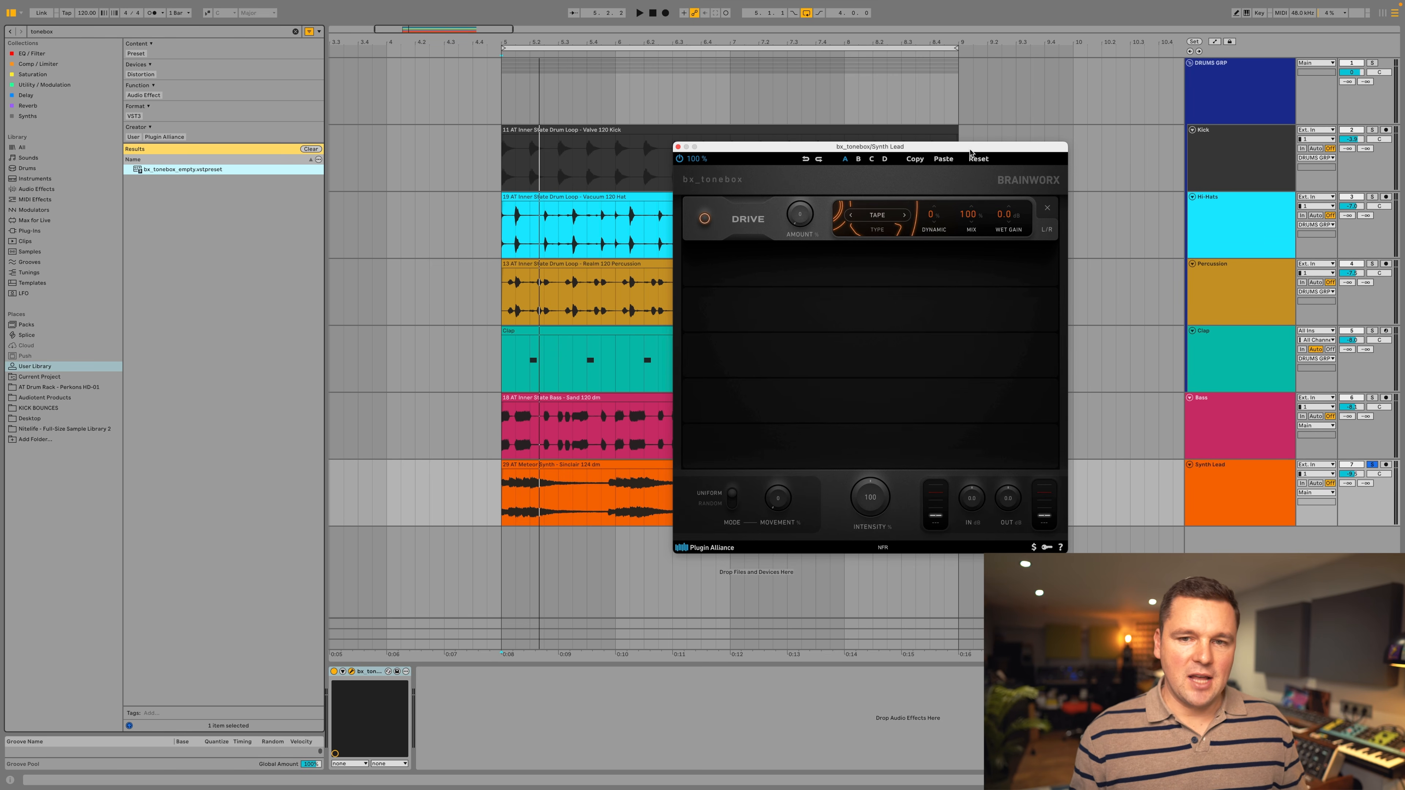
click(886, 216)
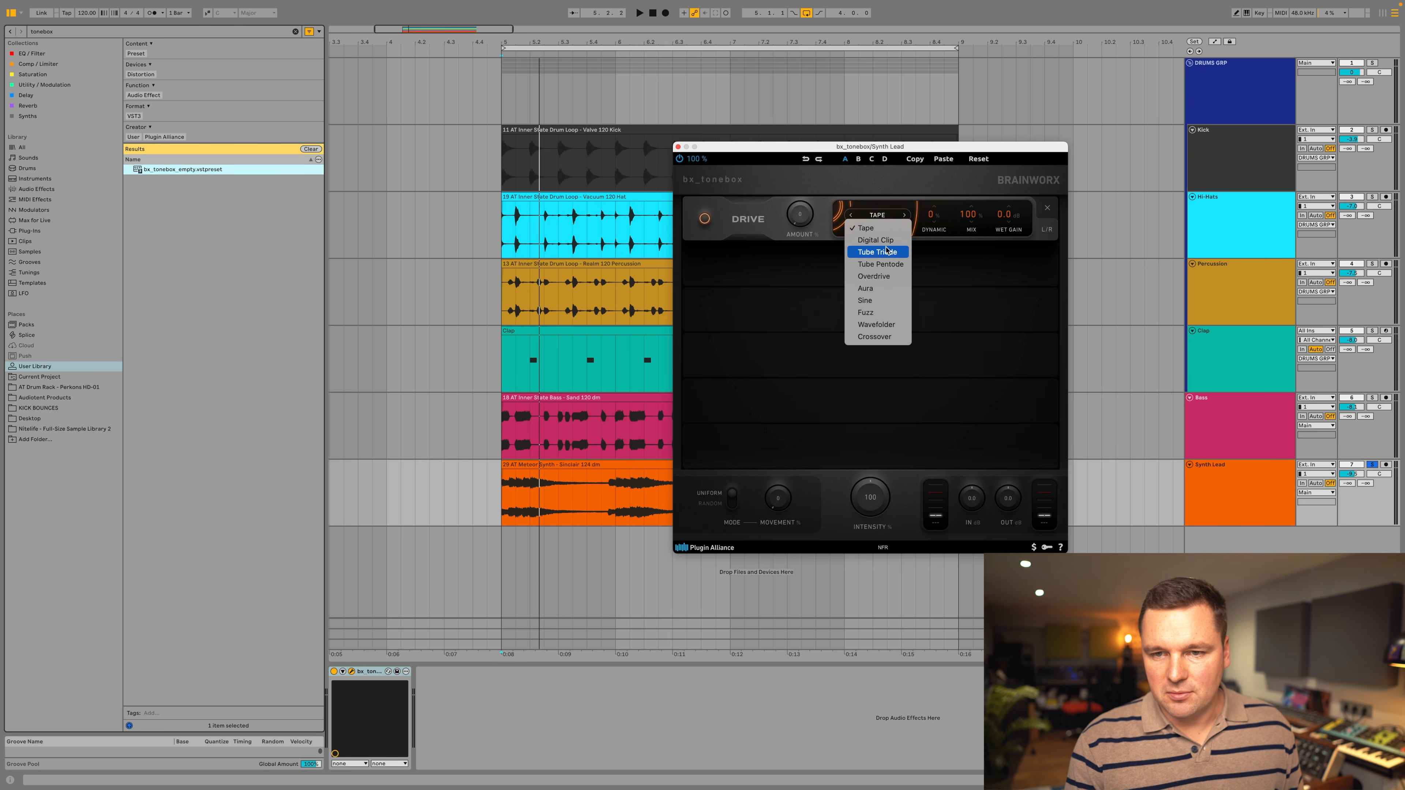
click(880, 229)
Raise the Tape drive amount while playing the loop, and audition the result with another playback.
key(space)
drag(804, 217, 825, 148)
mouse_move(802, 220)
mouse_down()
mouse_move(806, 197)
mouse_move(801, 216)
mouse_up()
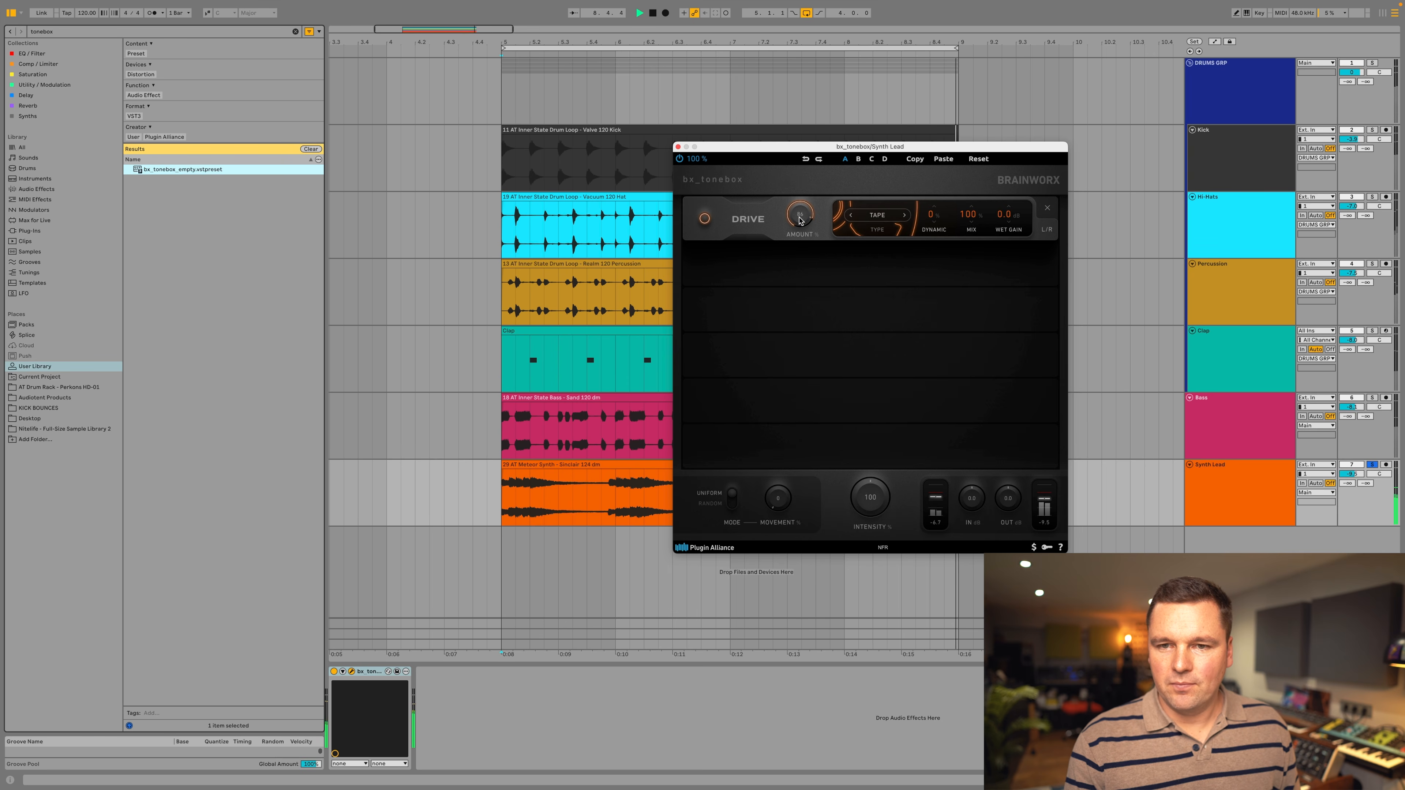
key(space)
mouse_move(834, 375)
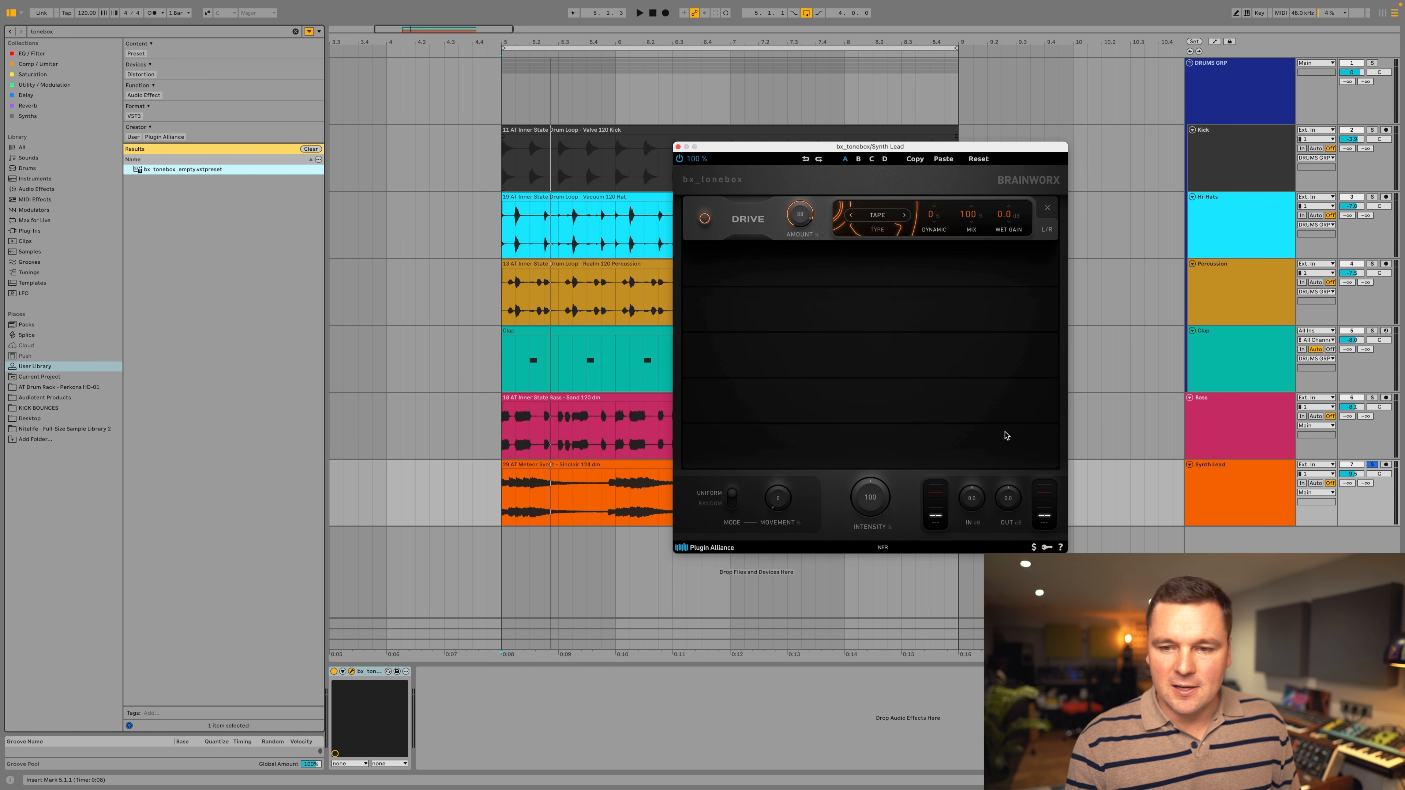
key(space)
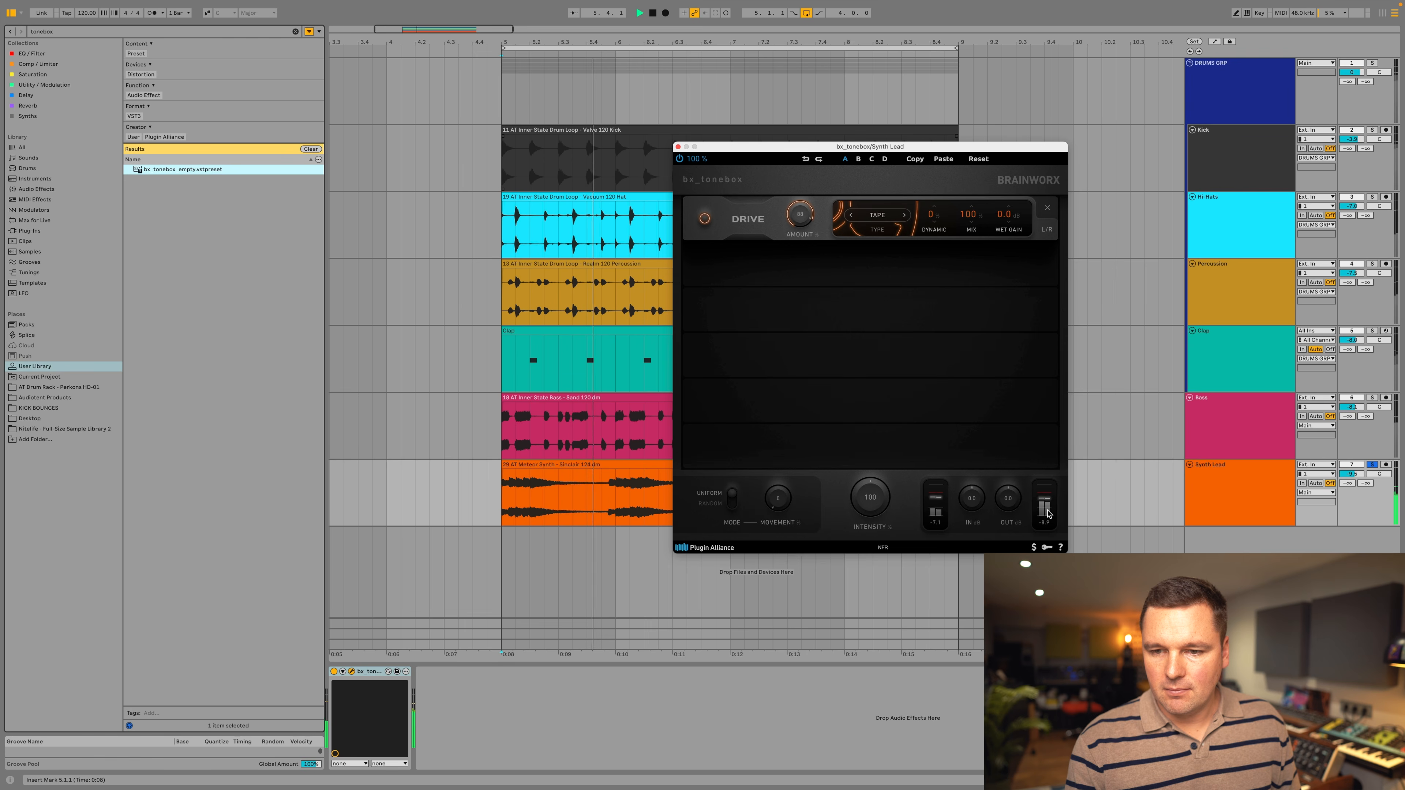
mouse_move(929, 407)
mouse_move(889, 270)
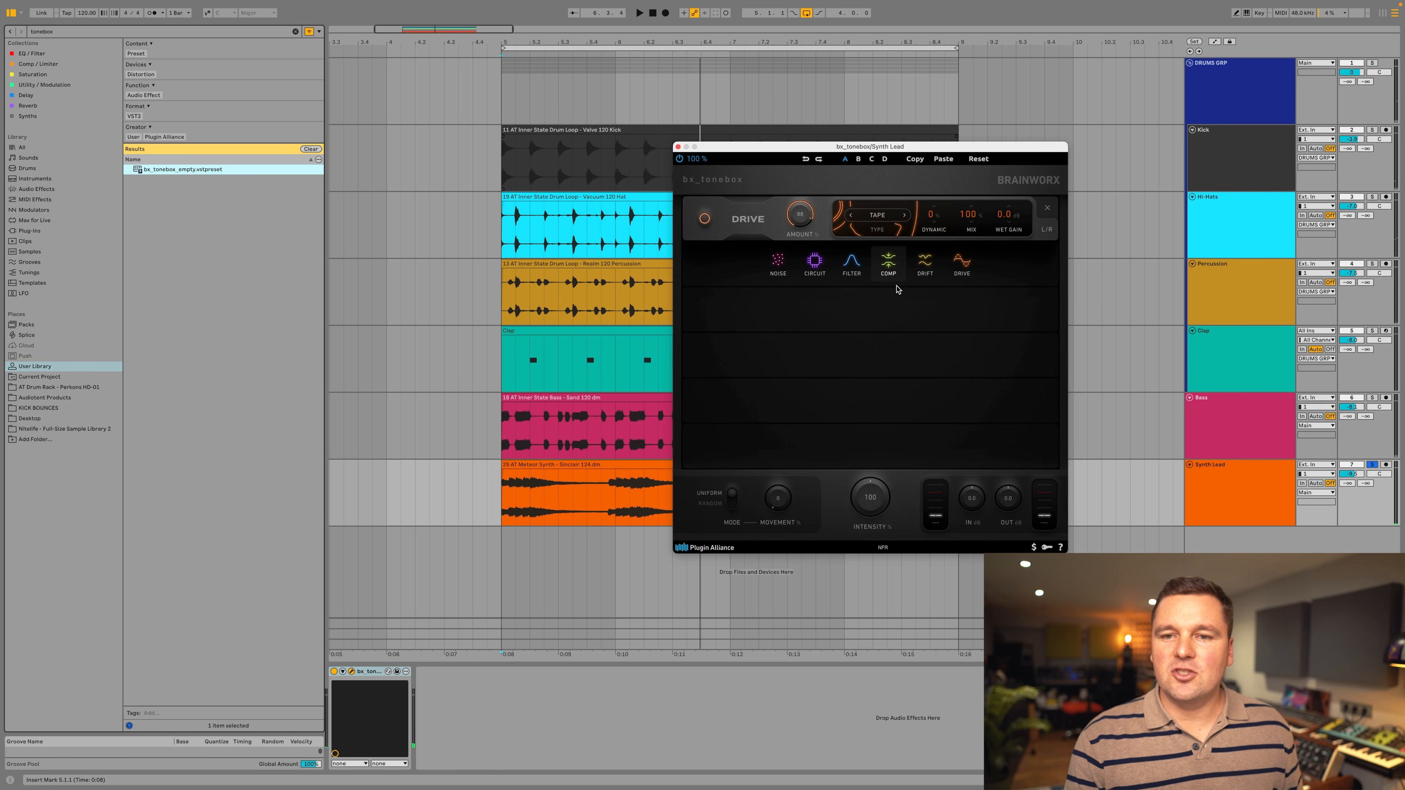
Play the loop and try the Sine drive type with a slightly lower amount.
key(space)
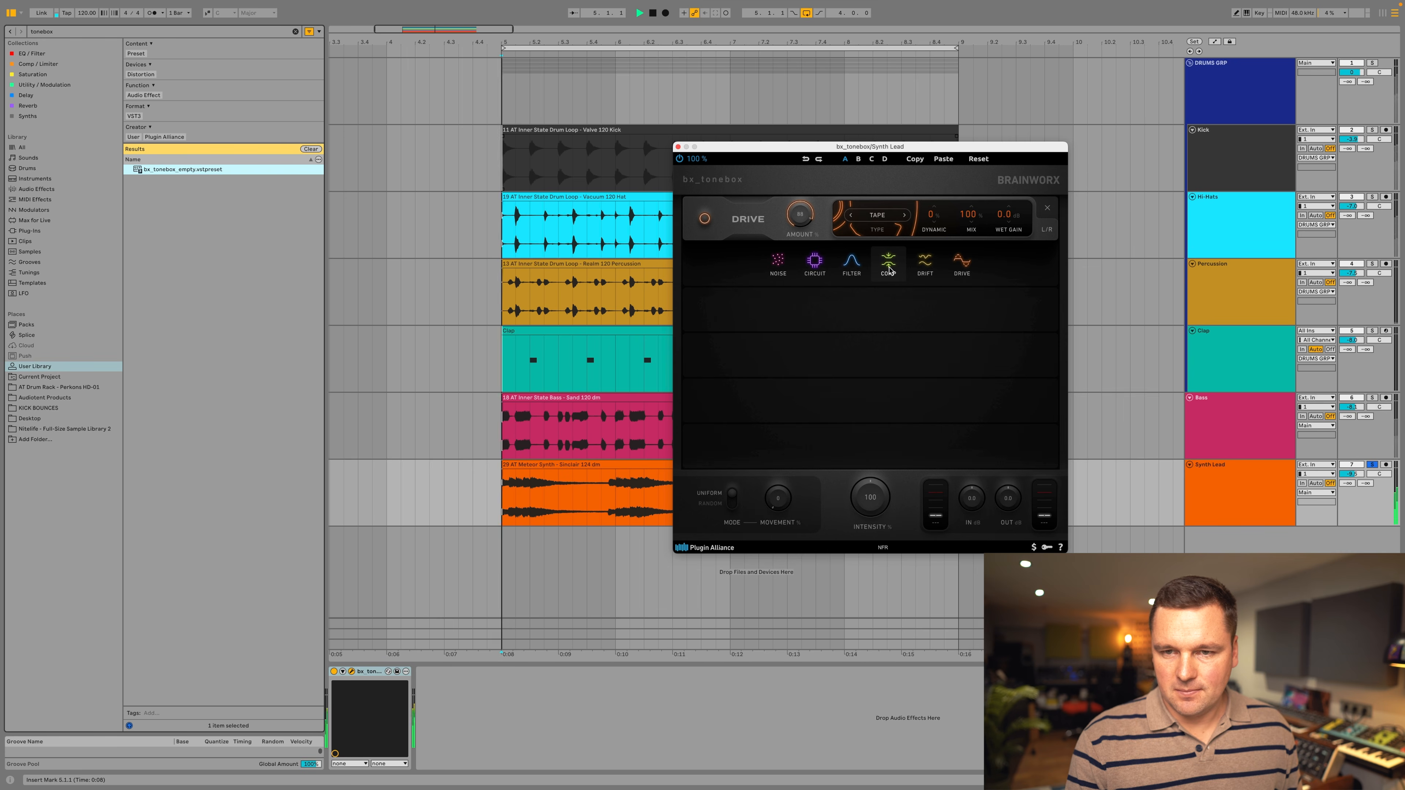
click(877, 215)
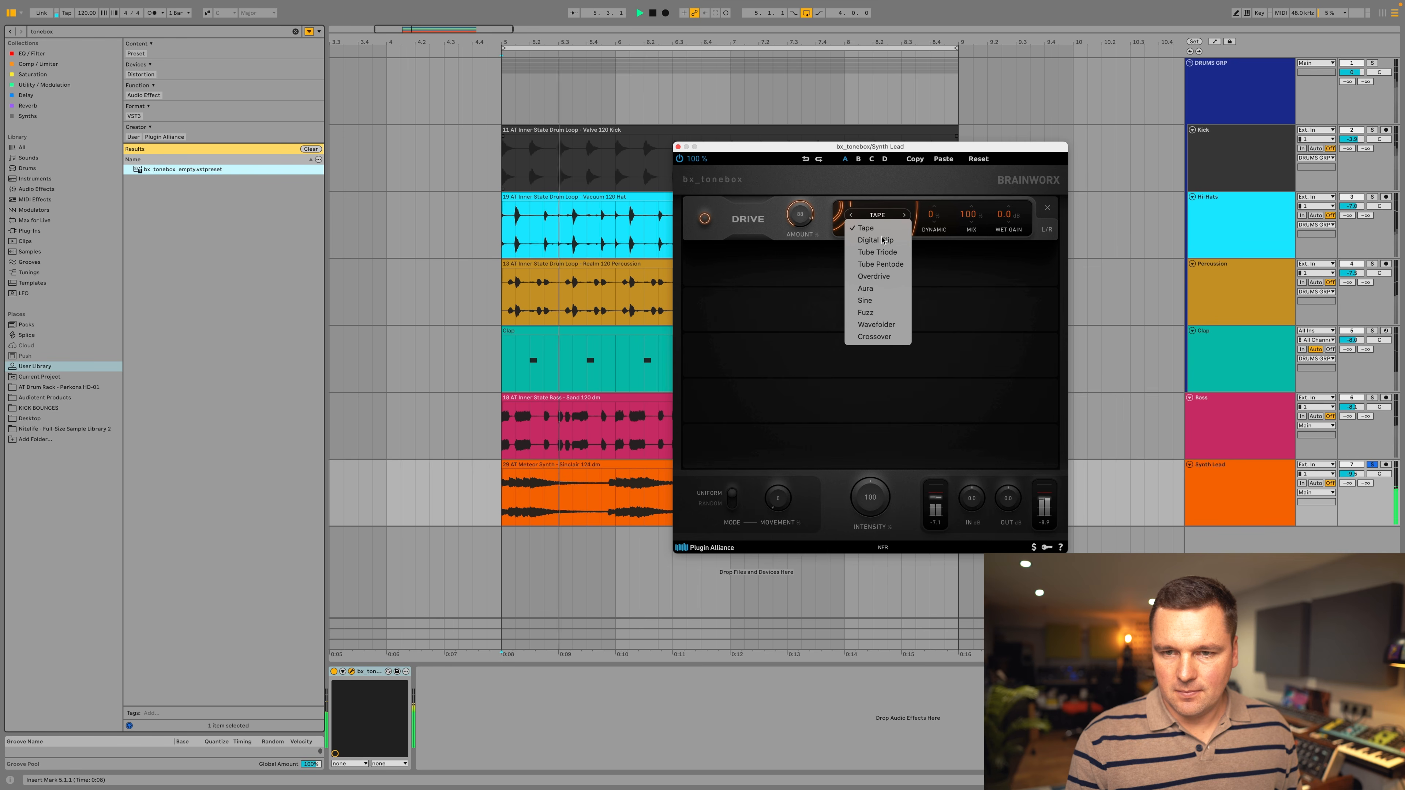
click(877, 300)
drag(799, 228, 795, 244)
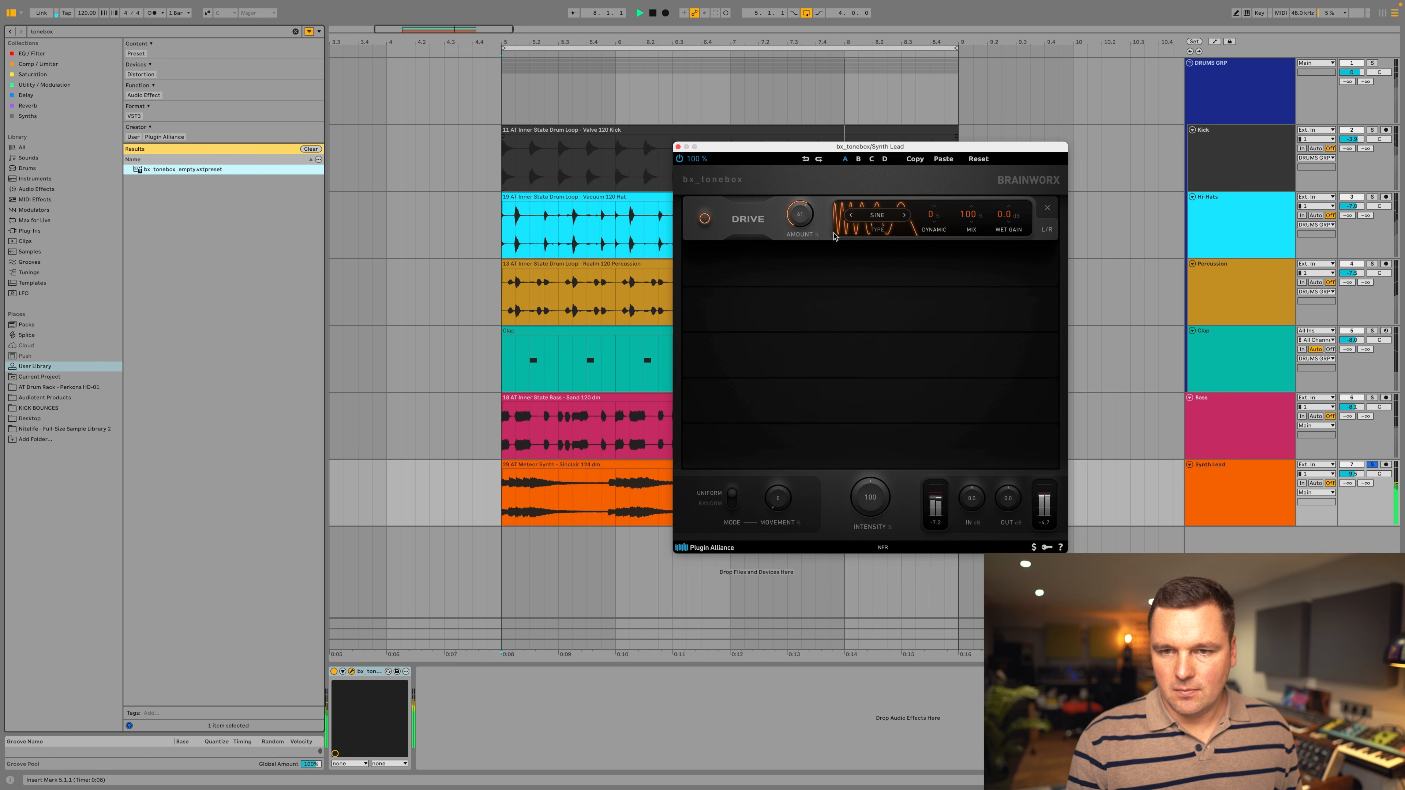
Try the Fuzz drive type with the mix lowered to 64%.
click(877, 215)
key(Return)
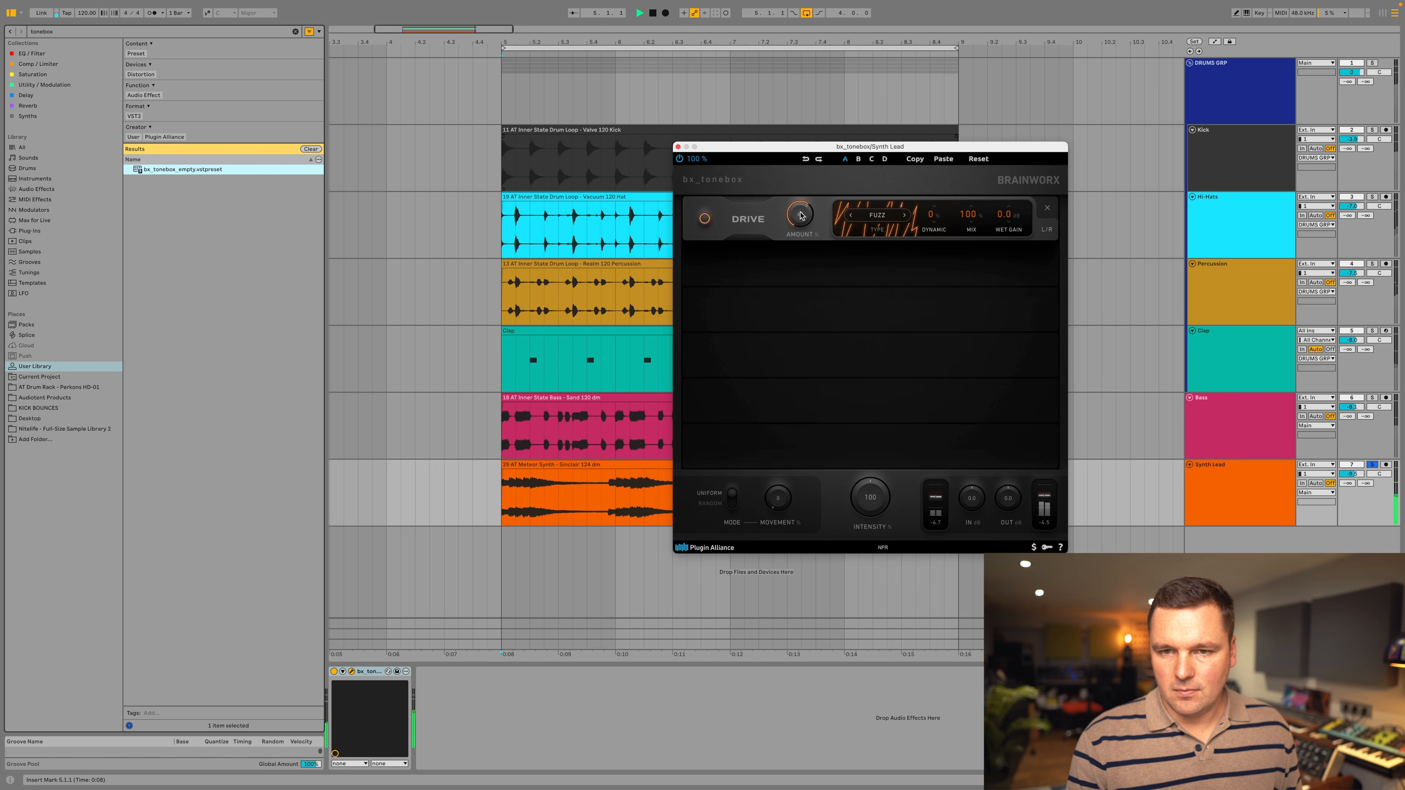
drag(964, 219, 957, 258)
Try the Tube Pentode drive type with a higher amount.
click(874, 216)
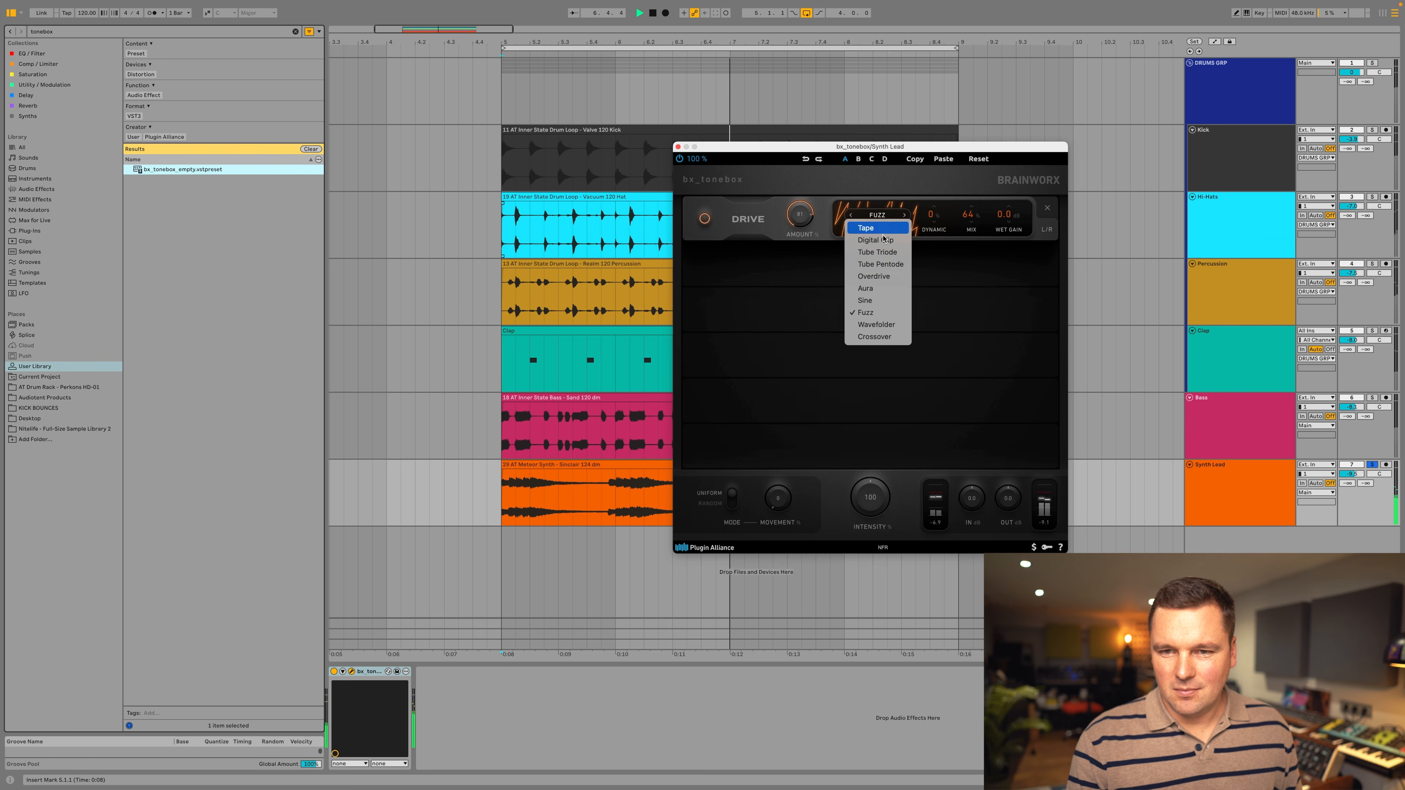
click(884, 265)
drag(797, 213, 797, 201)
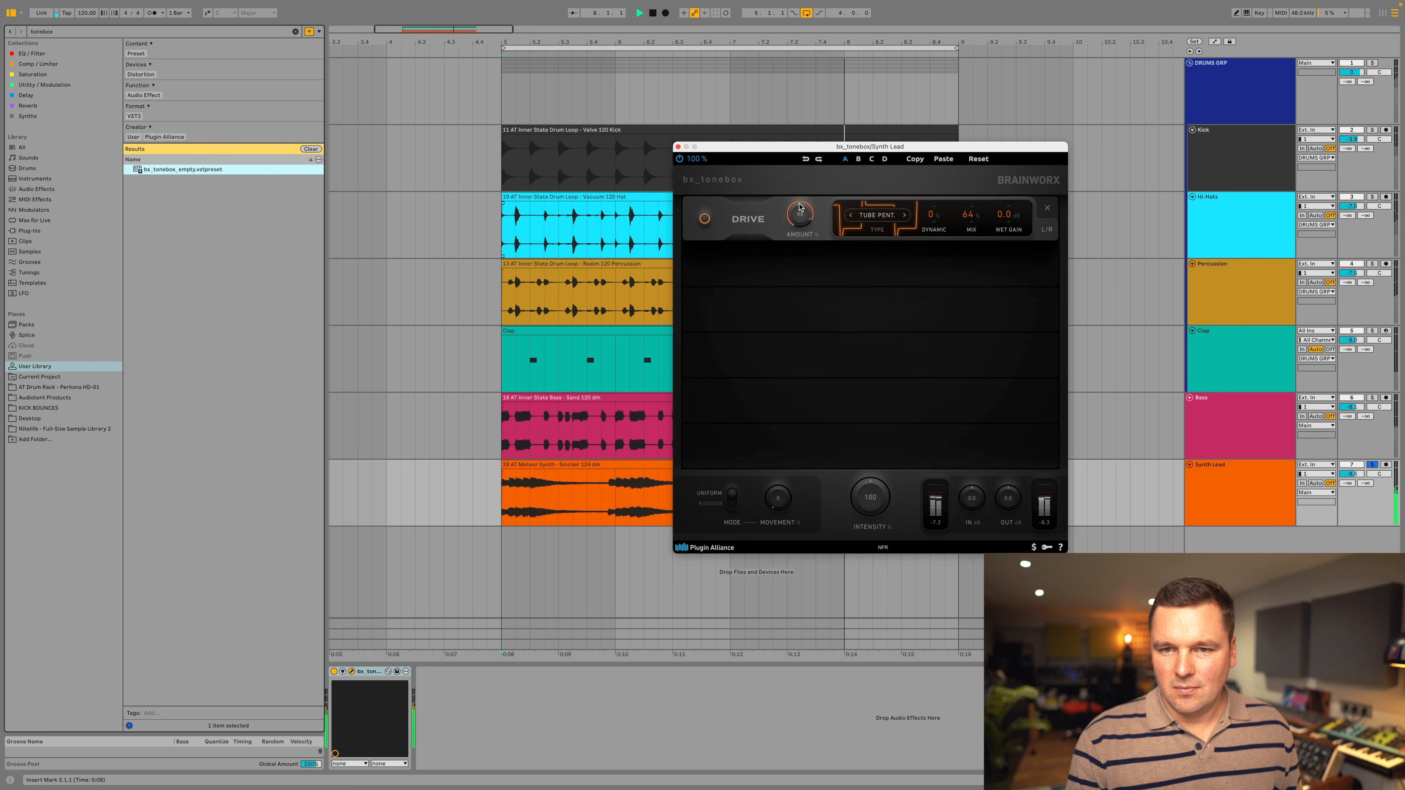
Try the Wavefolder drive type with a much lower amount.
click(874, 207)
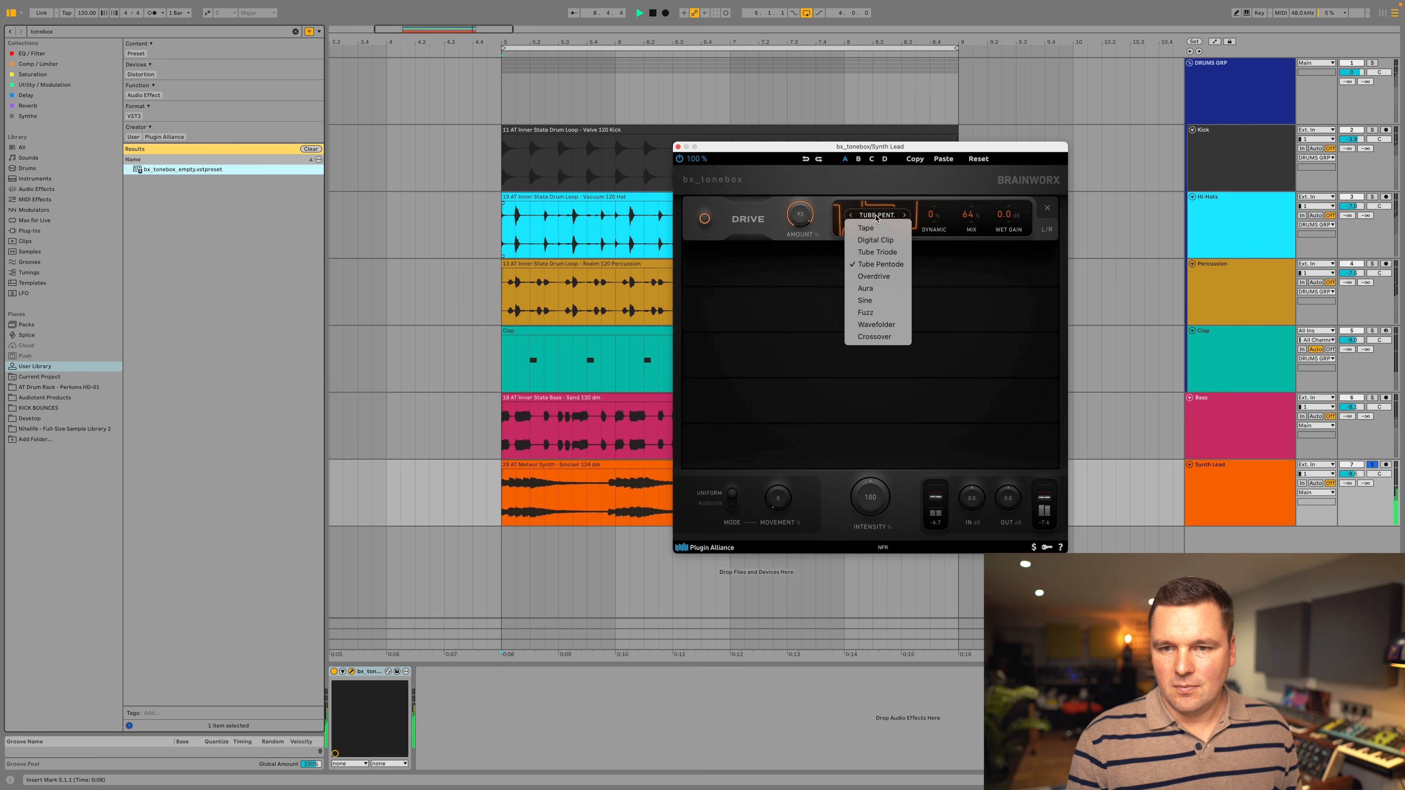
click(875, 320)
drag(797, 215, 791, 295)
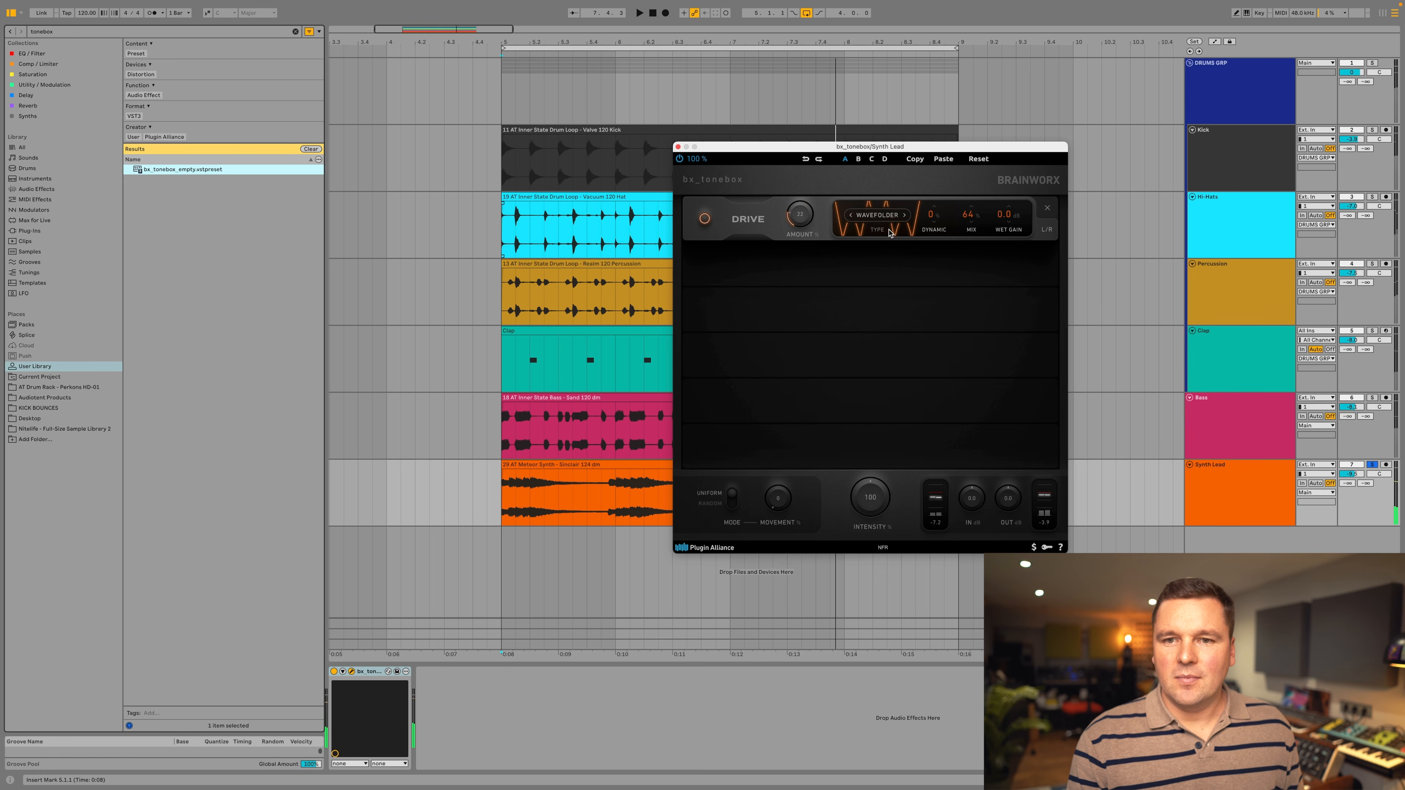
Set the Drive type back to Tape, raise its amount and set the mix to 53% during playback.
click(881, 219)
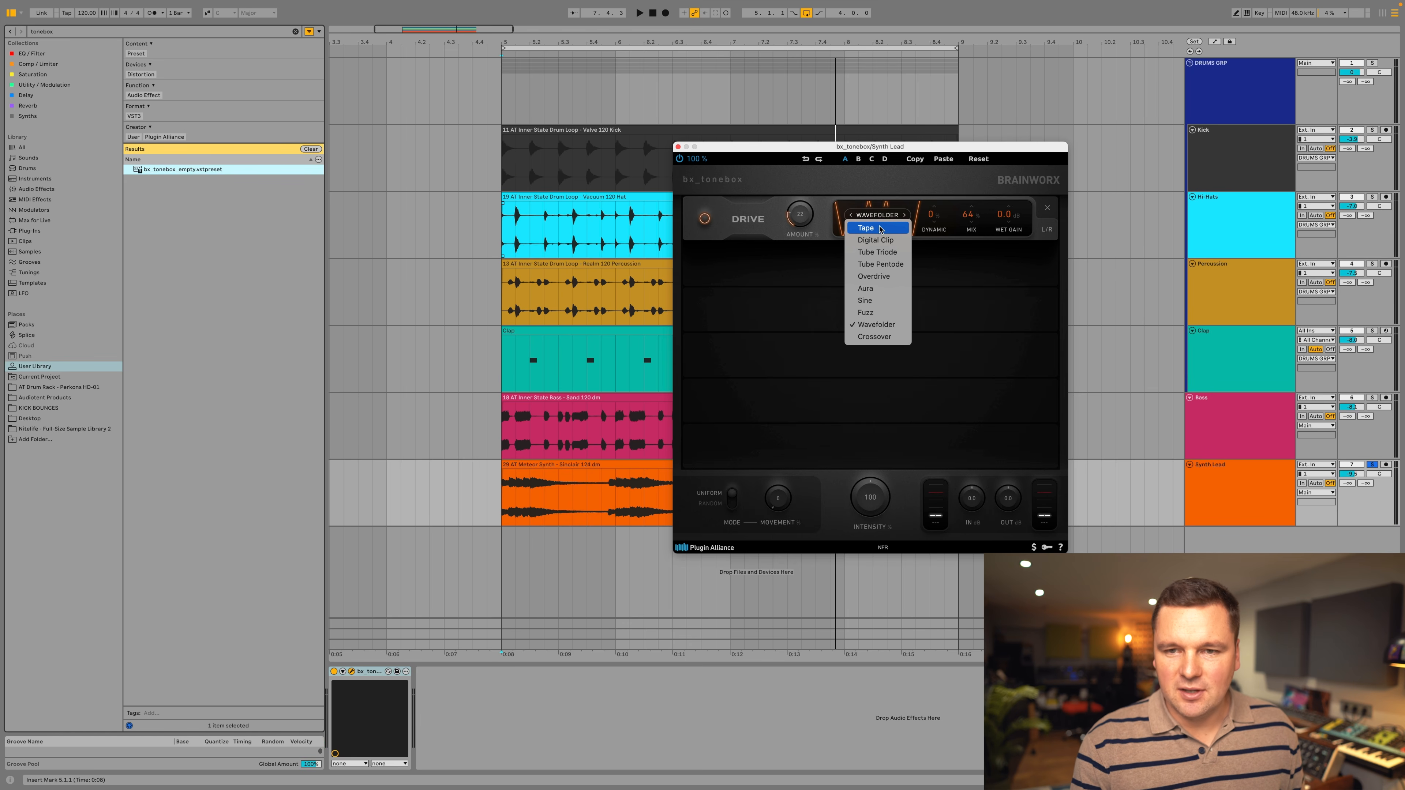
click(879, 233)
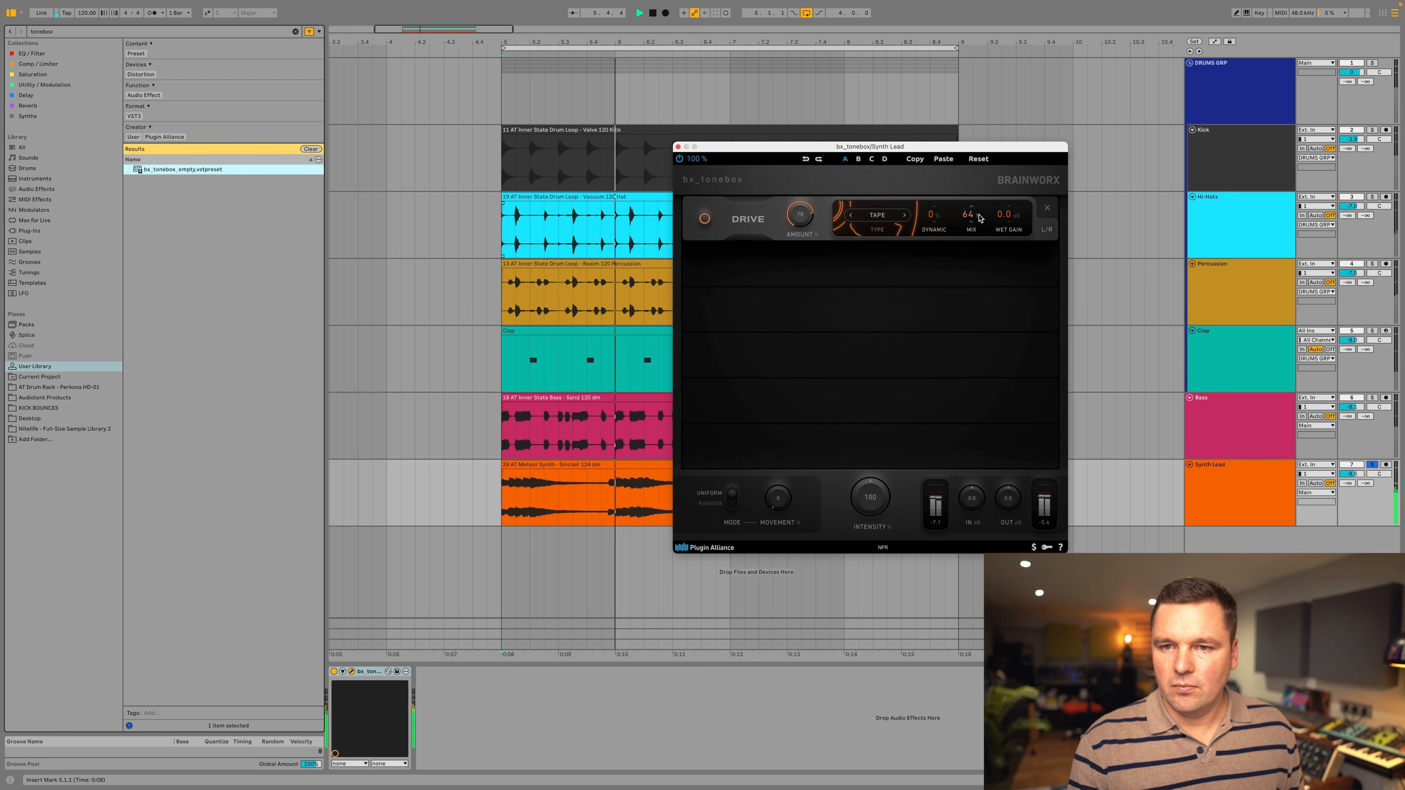
drag(968, 215, 973, 231)
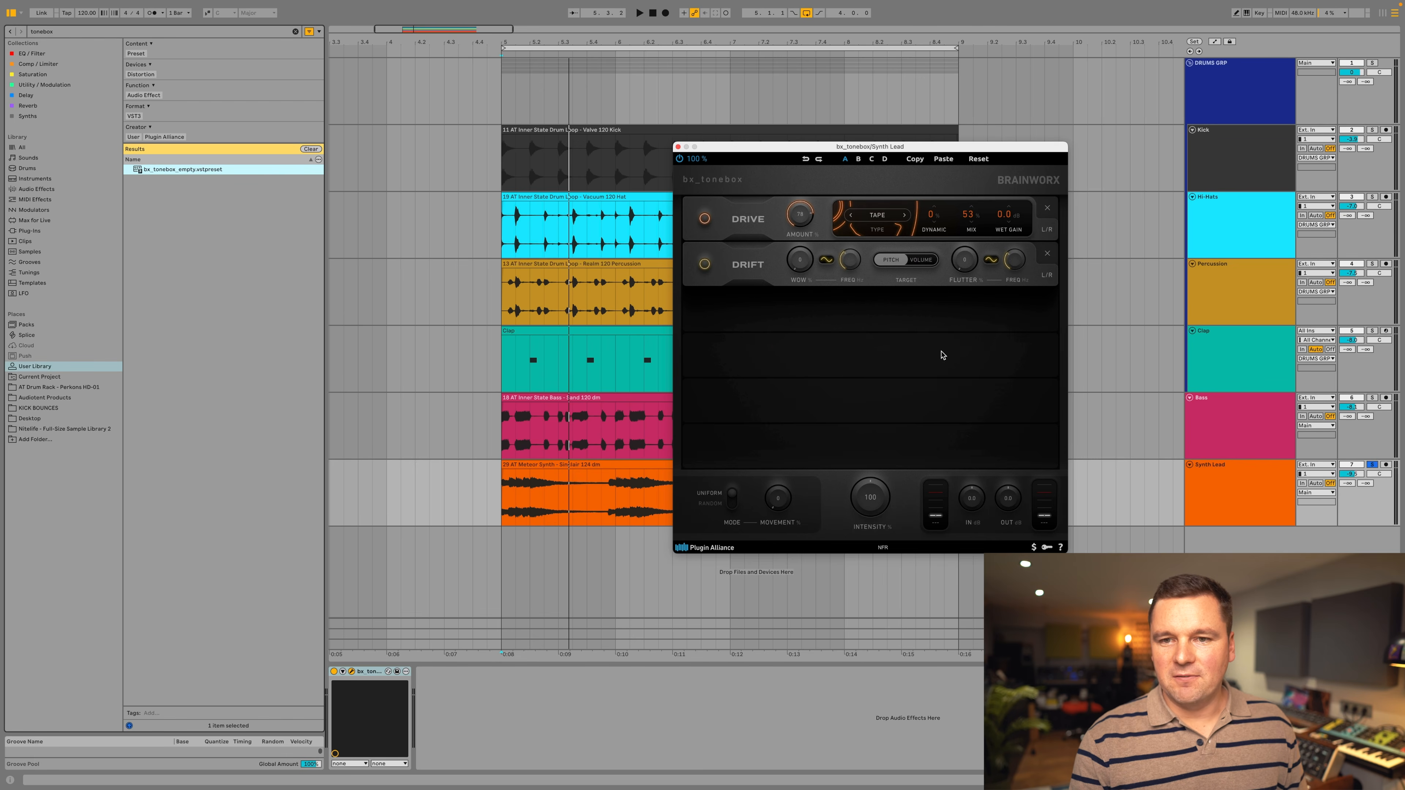
Add a Drift module below the Drive and raise its Wow and Flutter amounts while the loop plays.
mouse_move(940, 361)
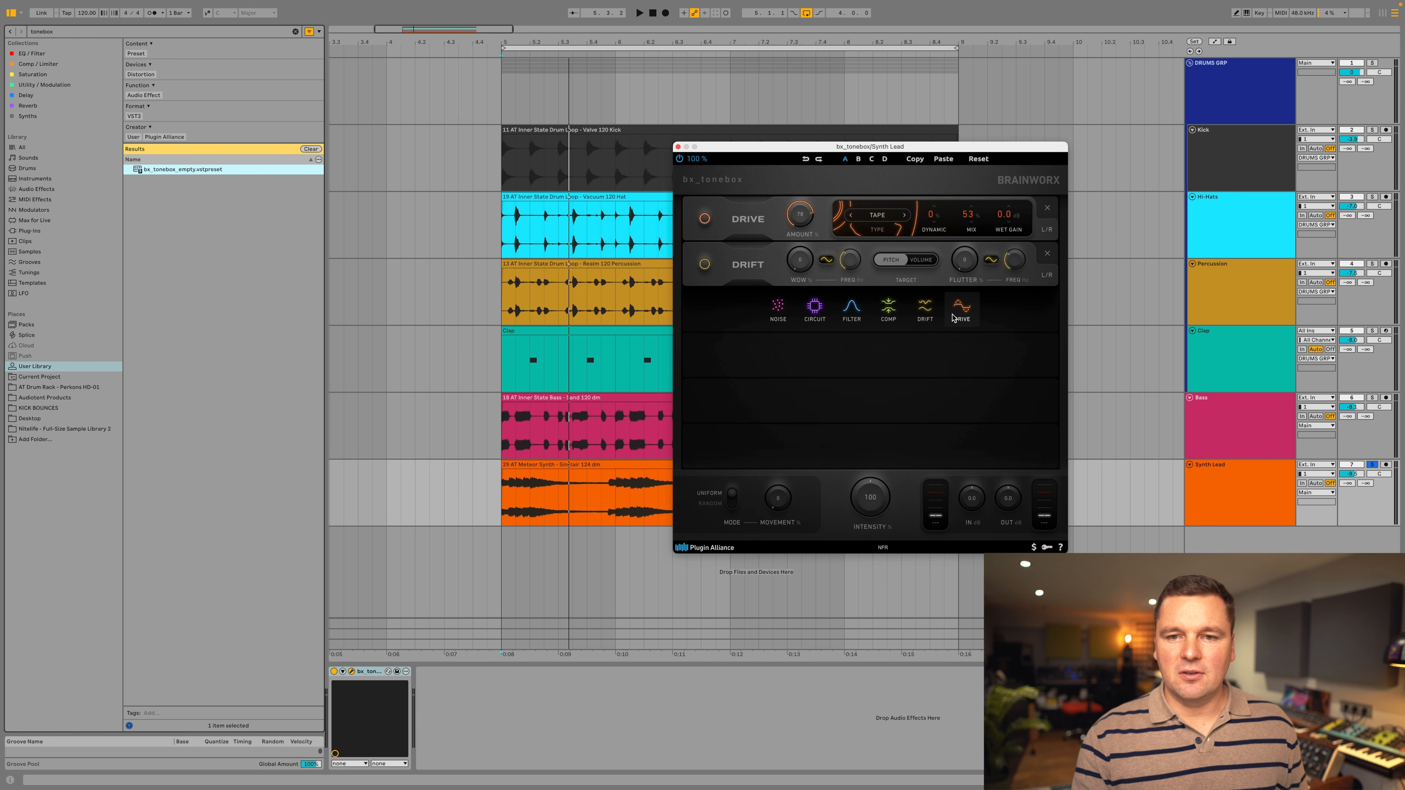
key(space)
drag(799, 249, 819, 206)
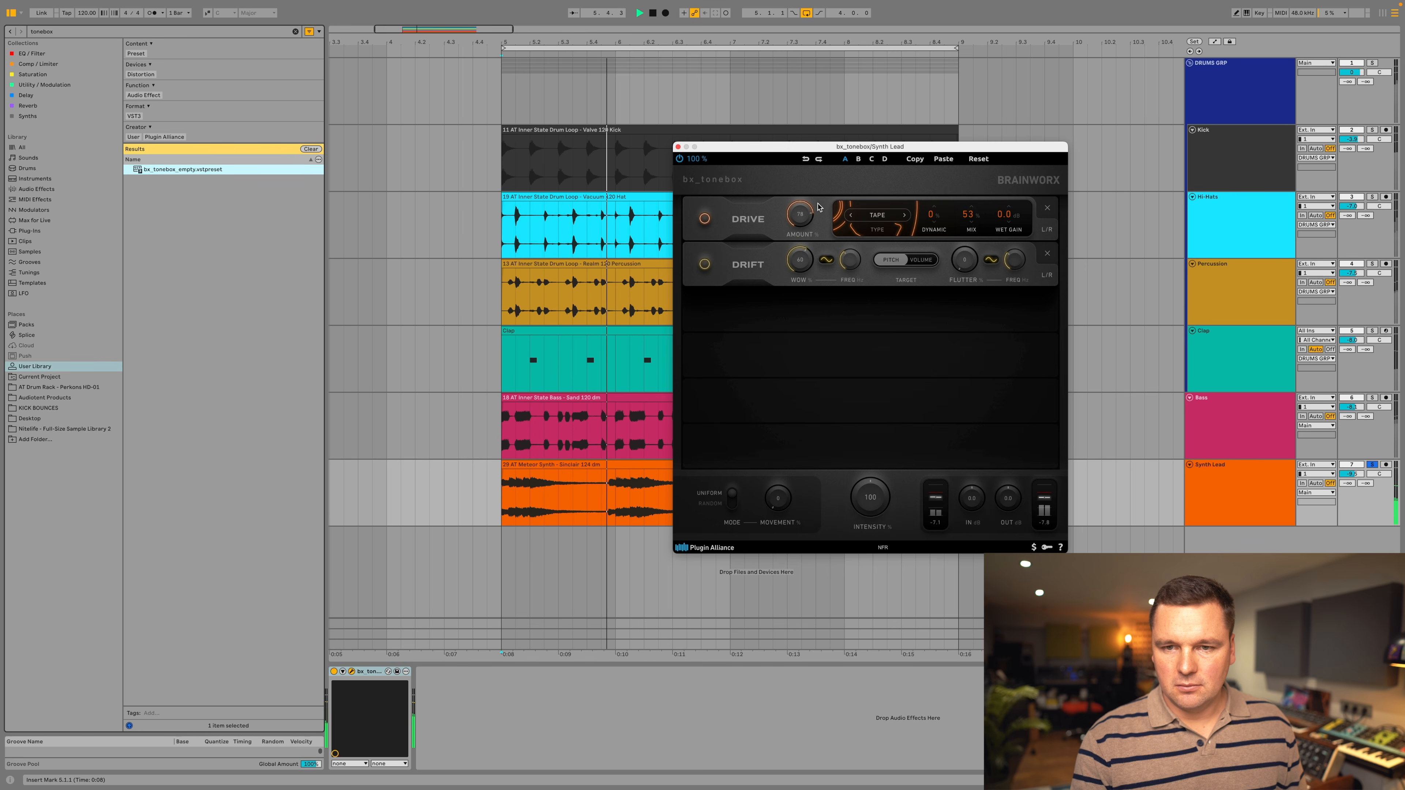
drag(796, 259, 796, 264)
drag(965, 259, 967, 230)
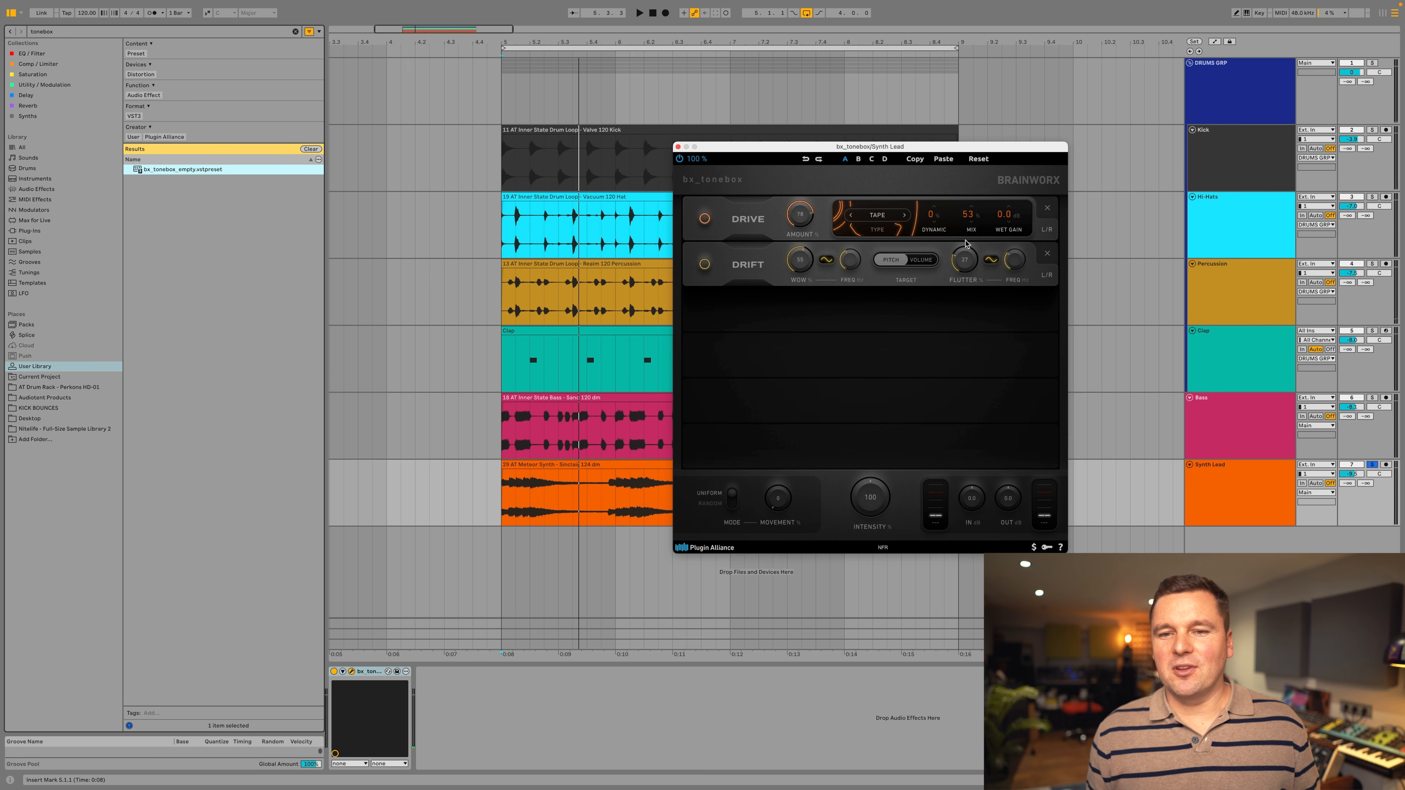
Add a Filter module in the third slot below the Drift module.
mouse_move(886, 322)
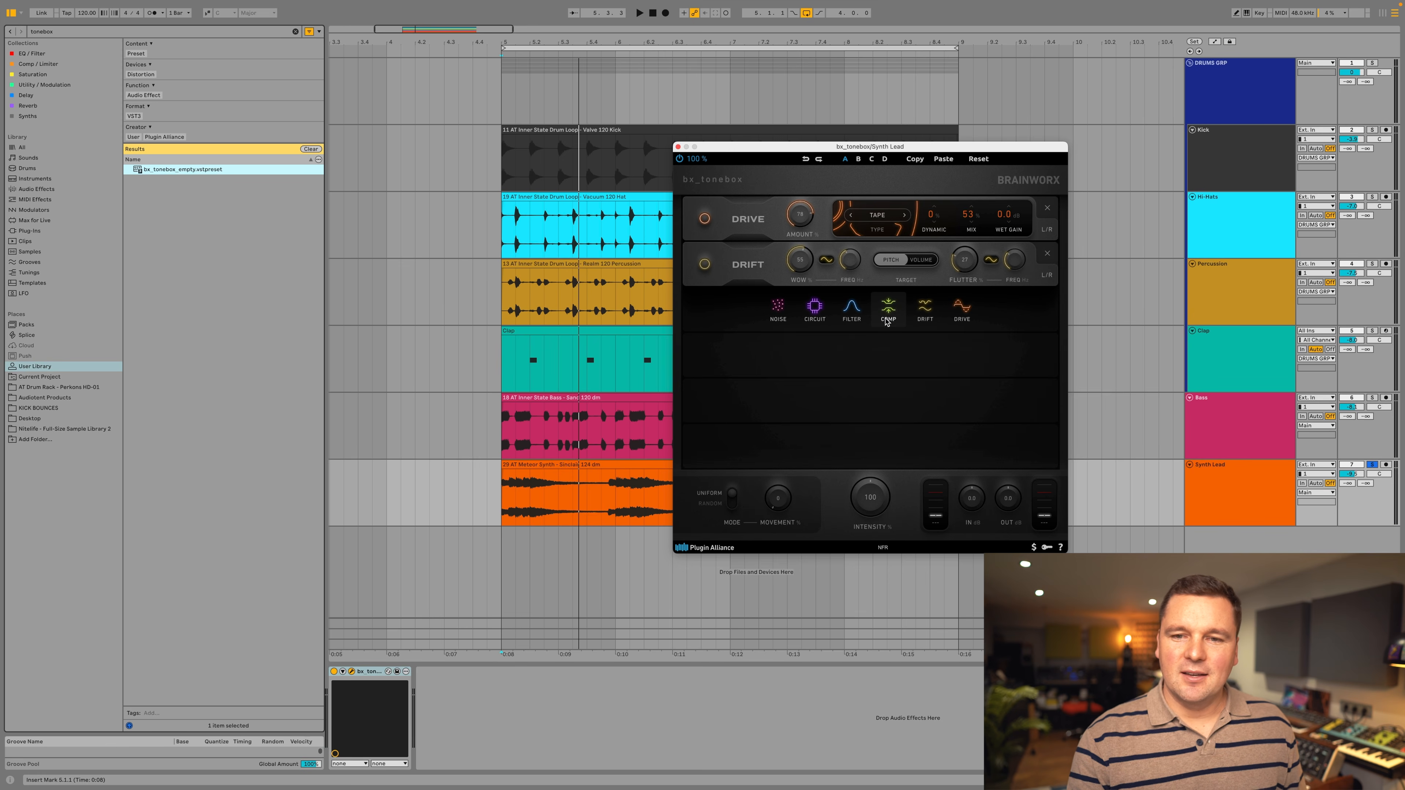
click(852, 308)
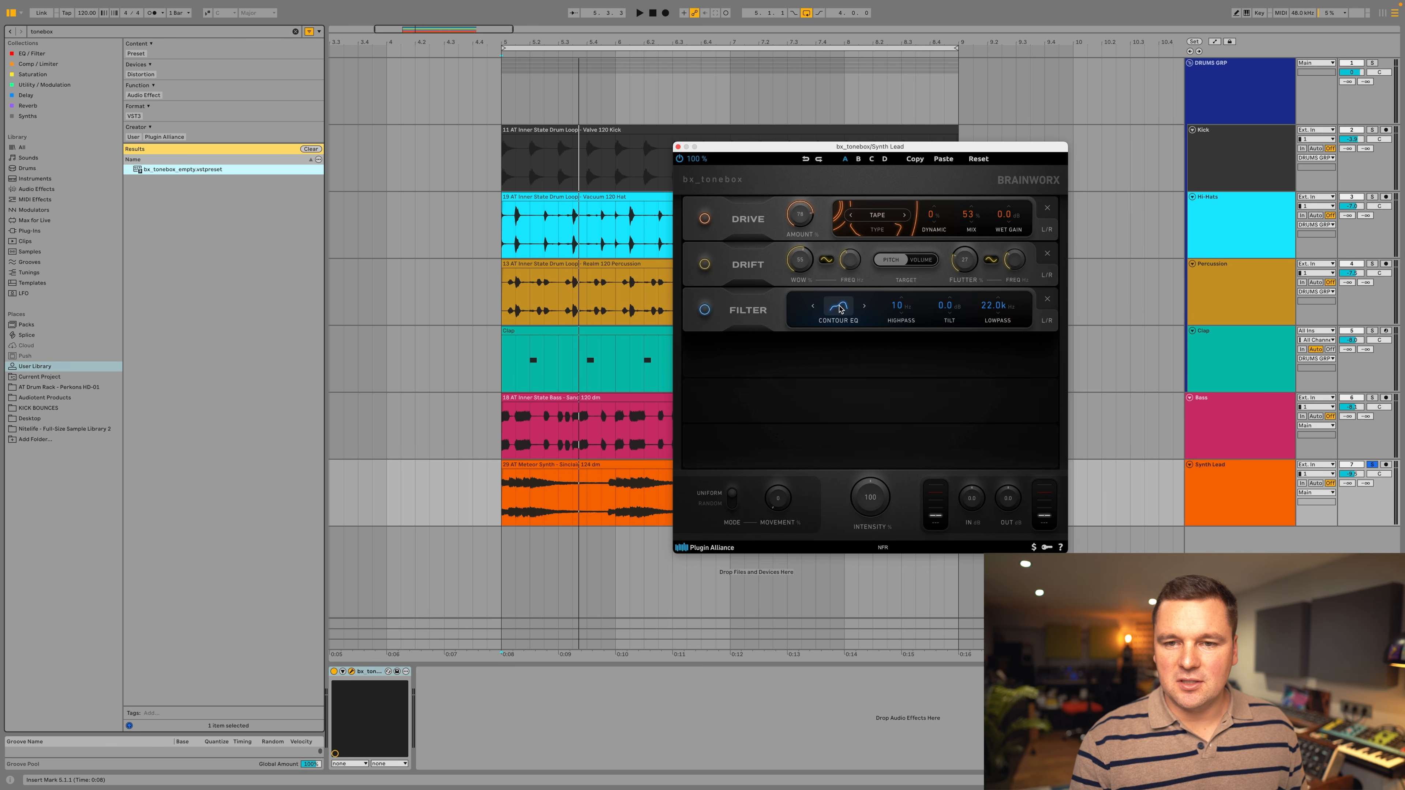
Set the Filter to Highpass 12 at 441 Hz while the loop plays, and toggle bx_tonebox on the Synth Lead to compare.
click(839, 309)
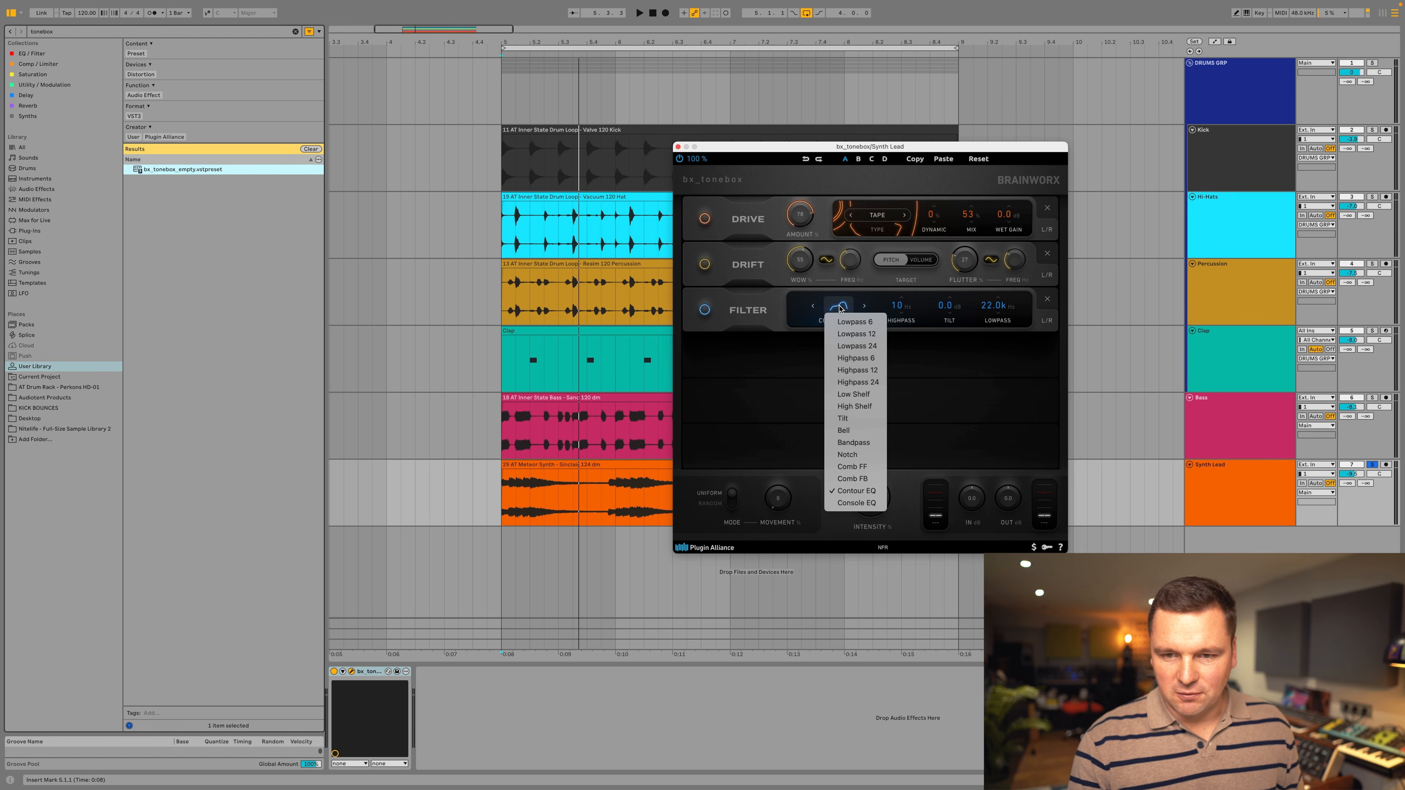
click(861, 372)
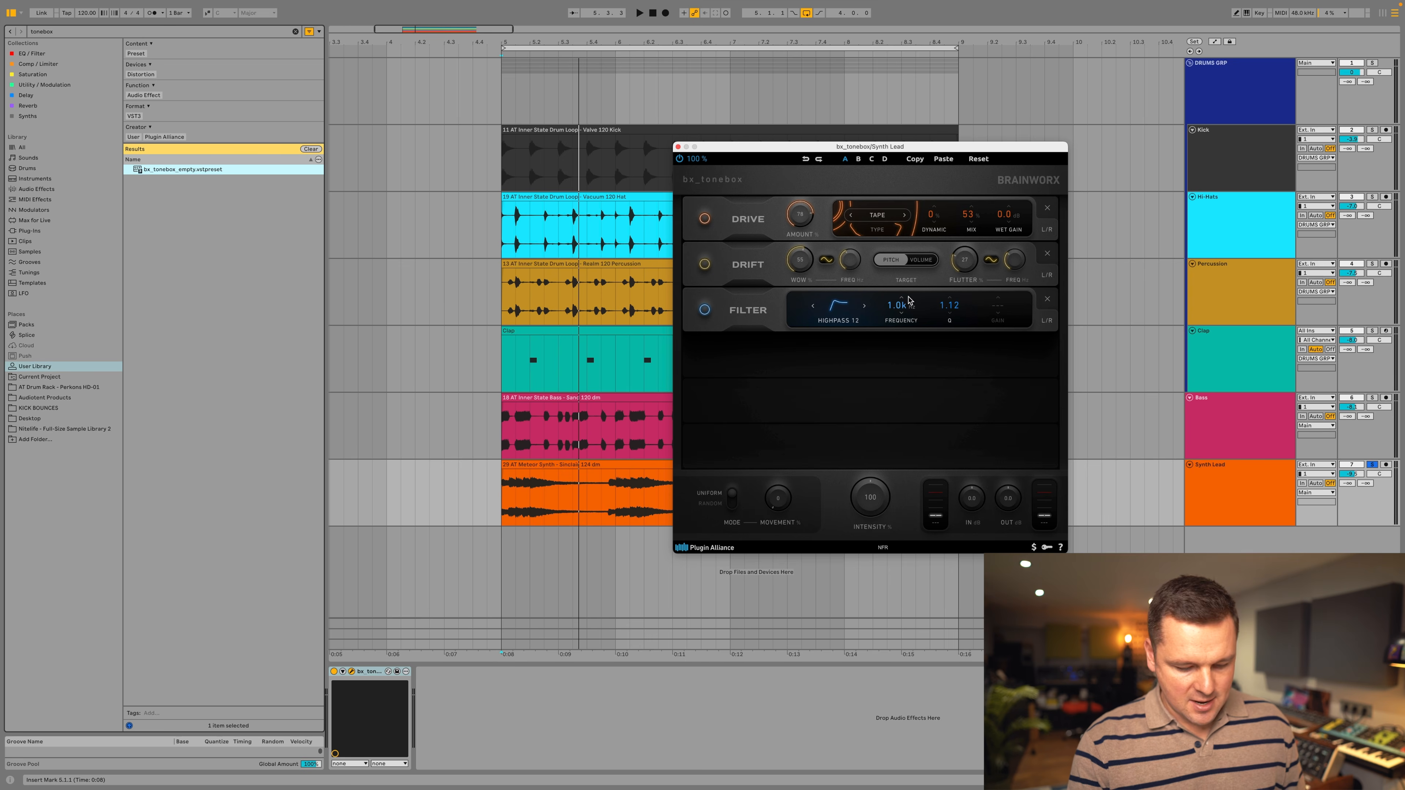
key(space)
mouse_move(907, 300)
mouse_down()
mouse_move(900, 325)
mouse_move(901, 309)
mouse_up()
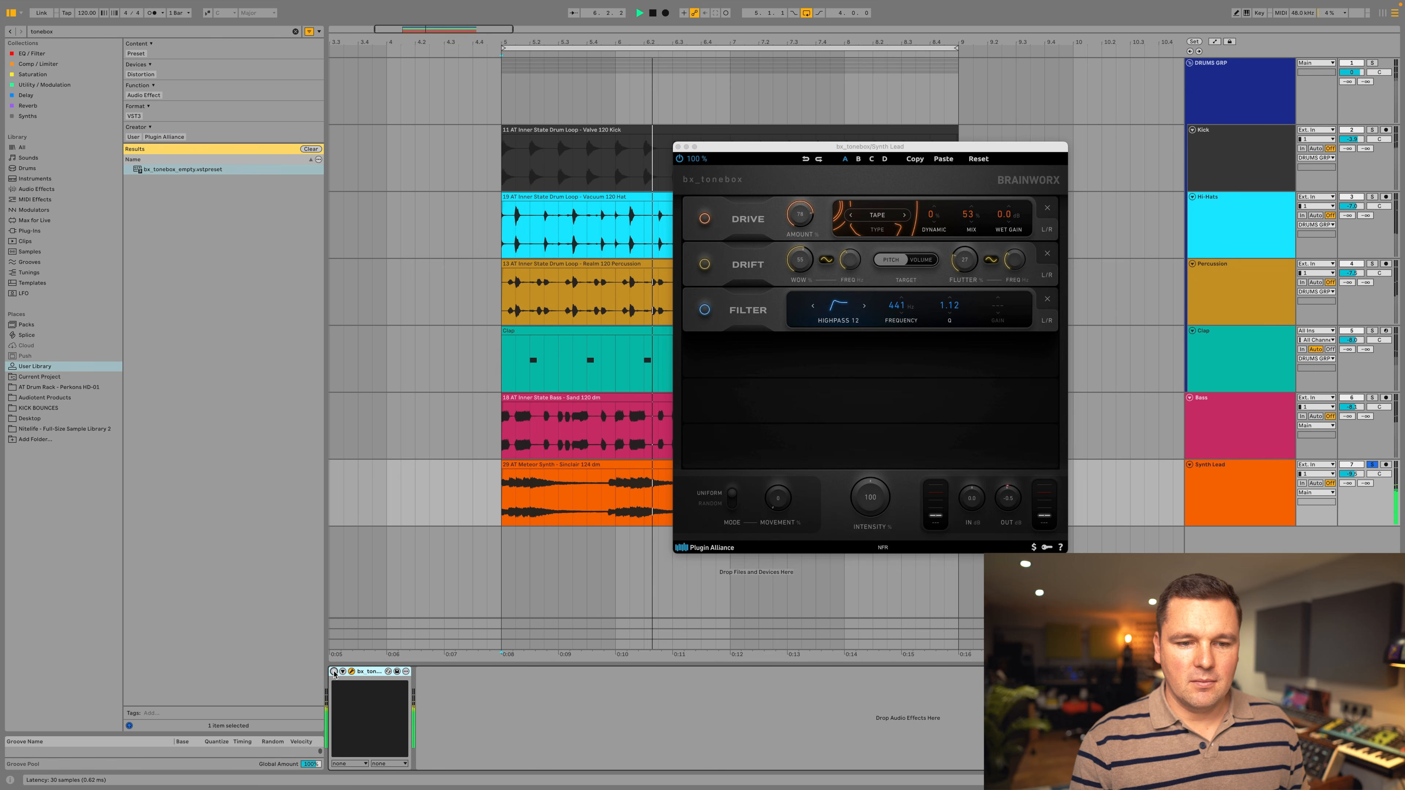
click(334, 672)
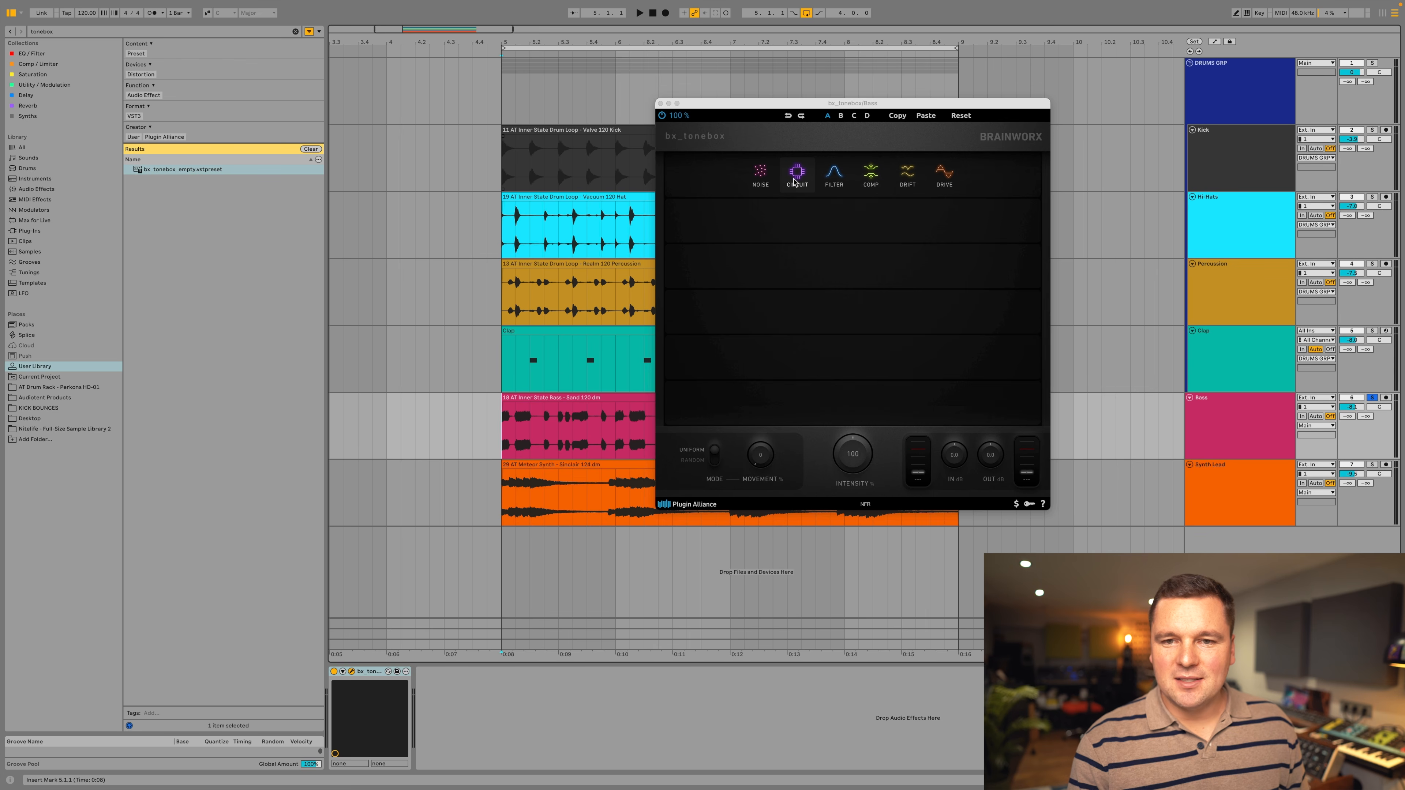
Add a Circuit module in the first slot of the Bass track's bx_tonebox and move the plugin window off the clips.
click(796, 172)
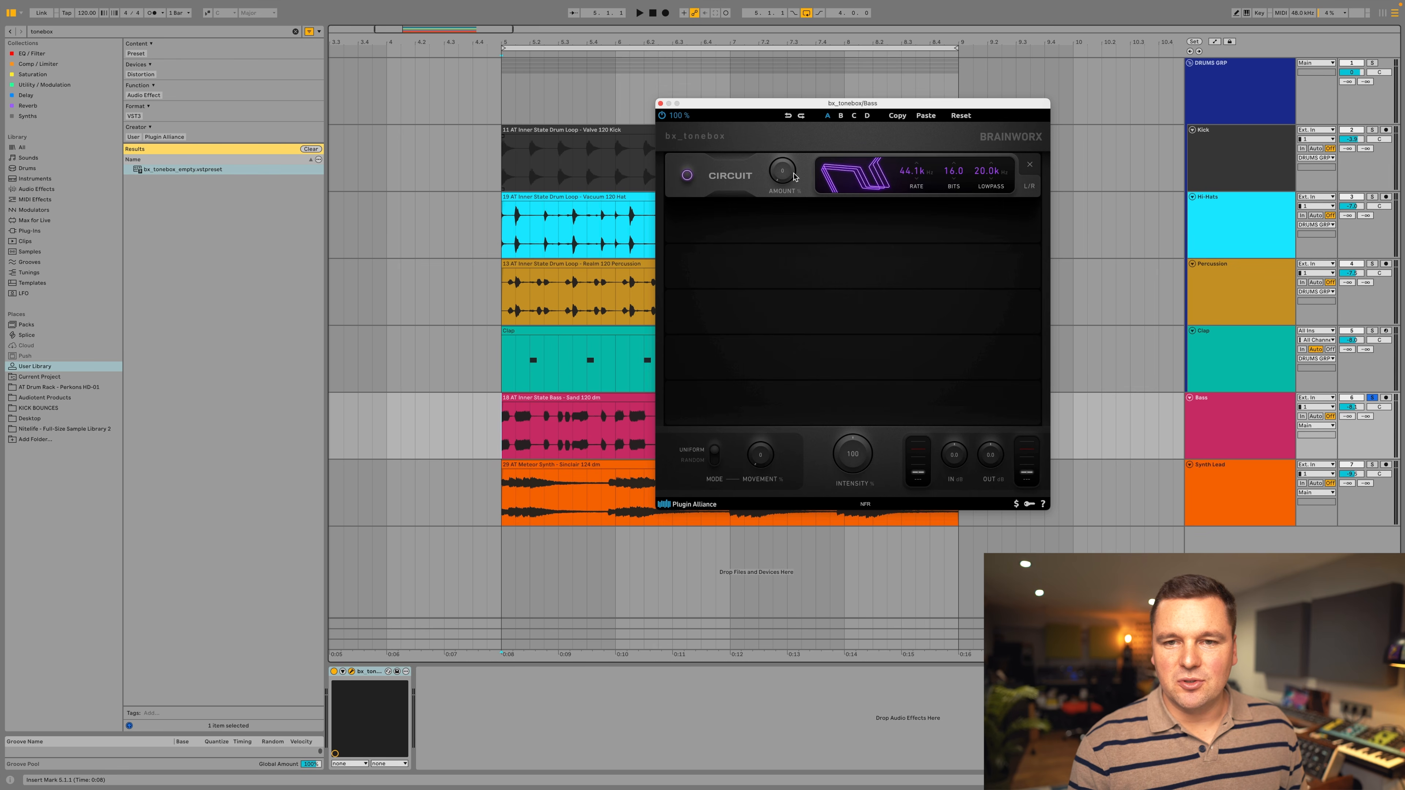
drag(808, 109, 592, 143)
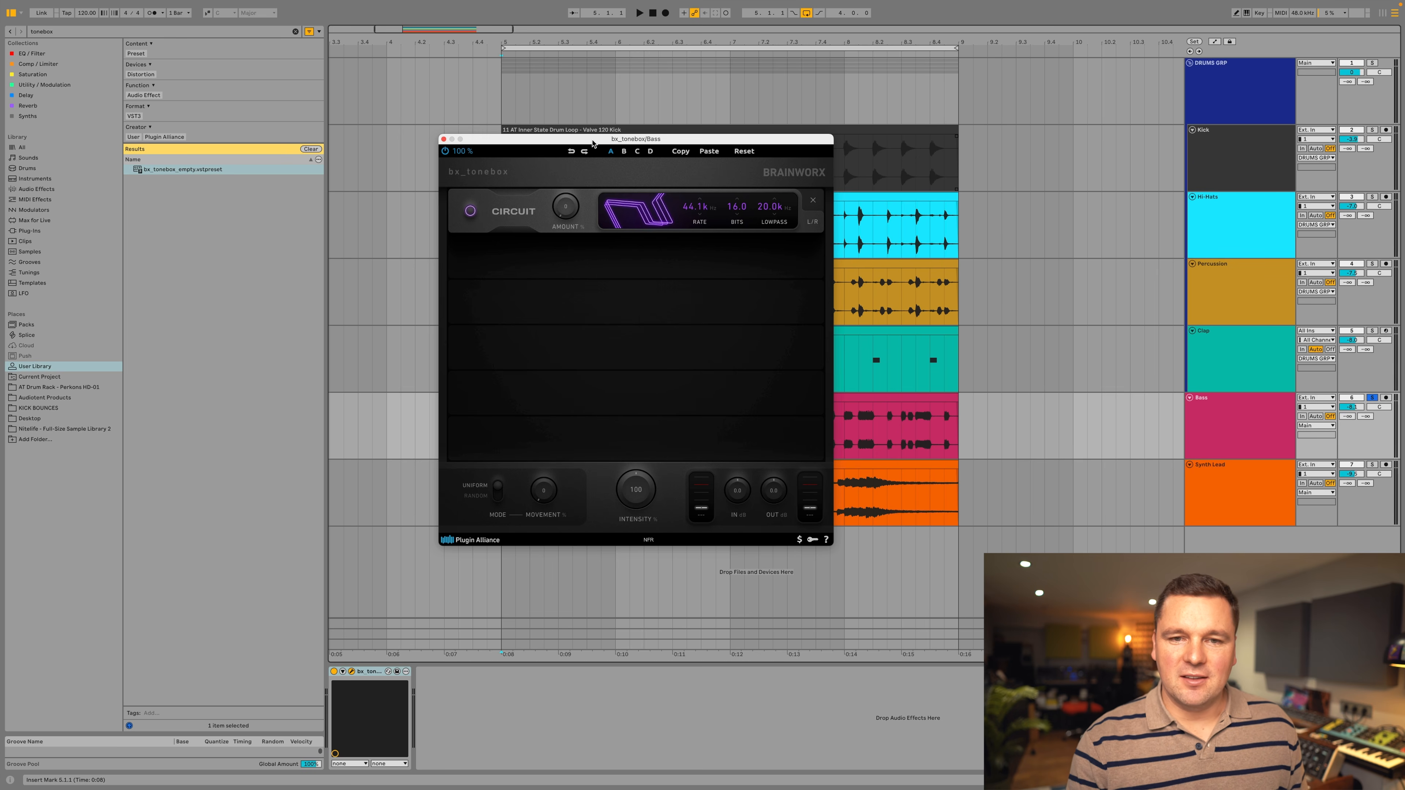
drag(654, 142, 269, 142)
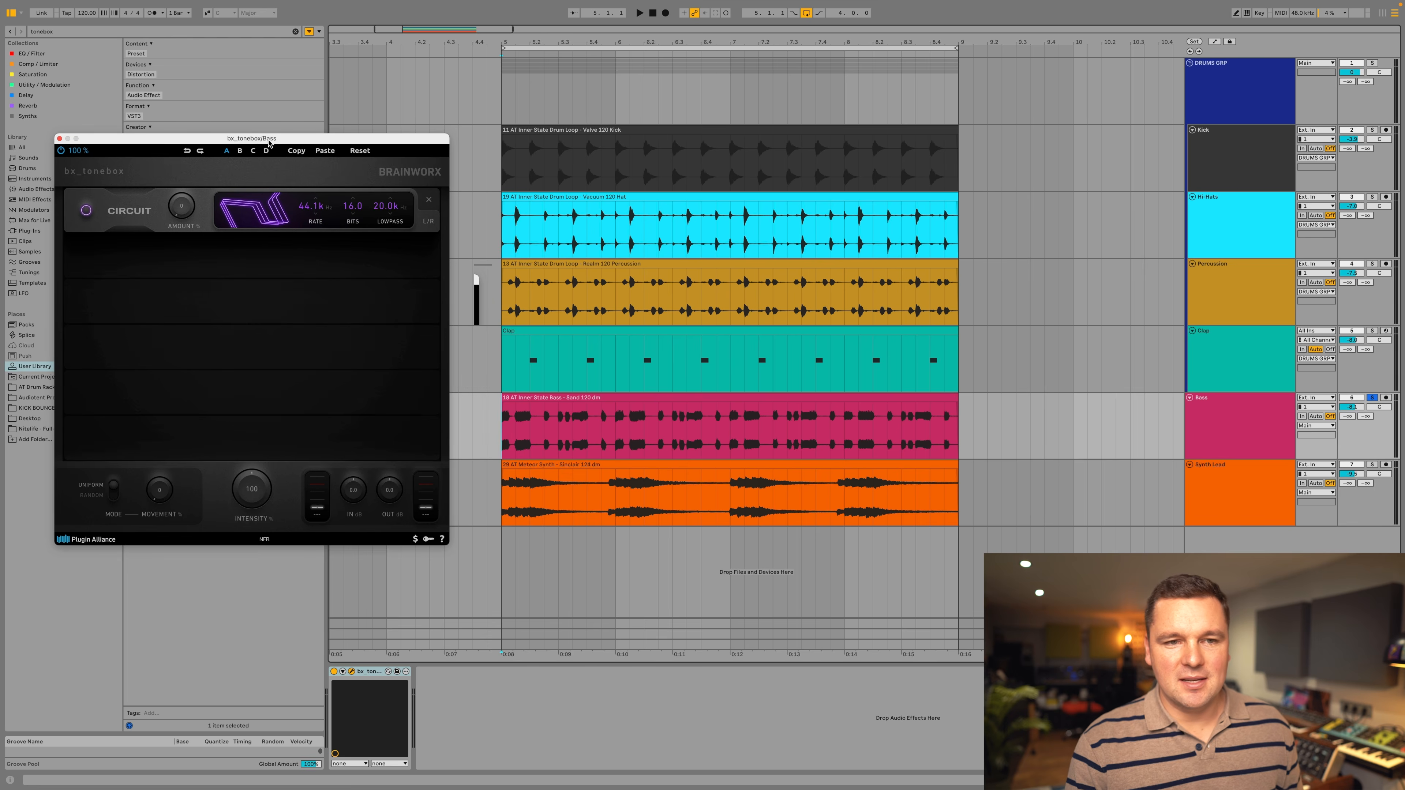
Play the Bass loop, raise the Circuit amount, and set its rate to 2.3 kHz and its bits to 8.1.
key(space)
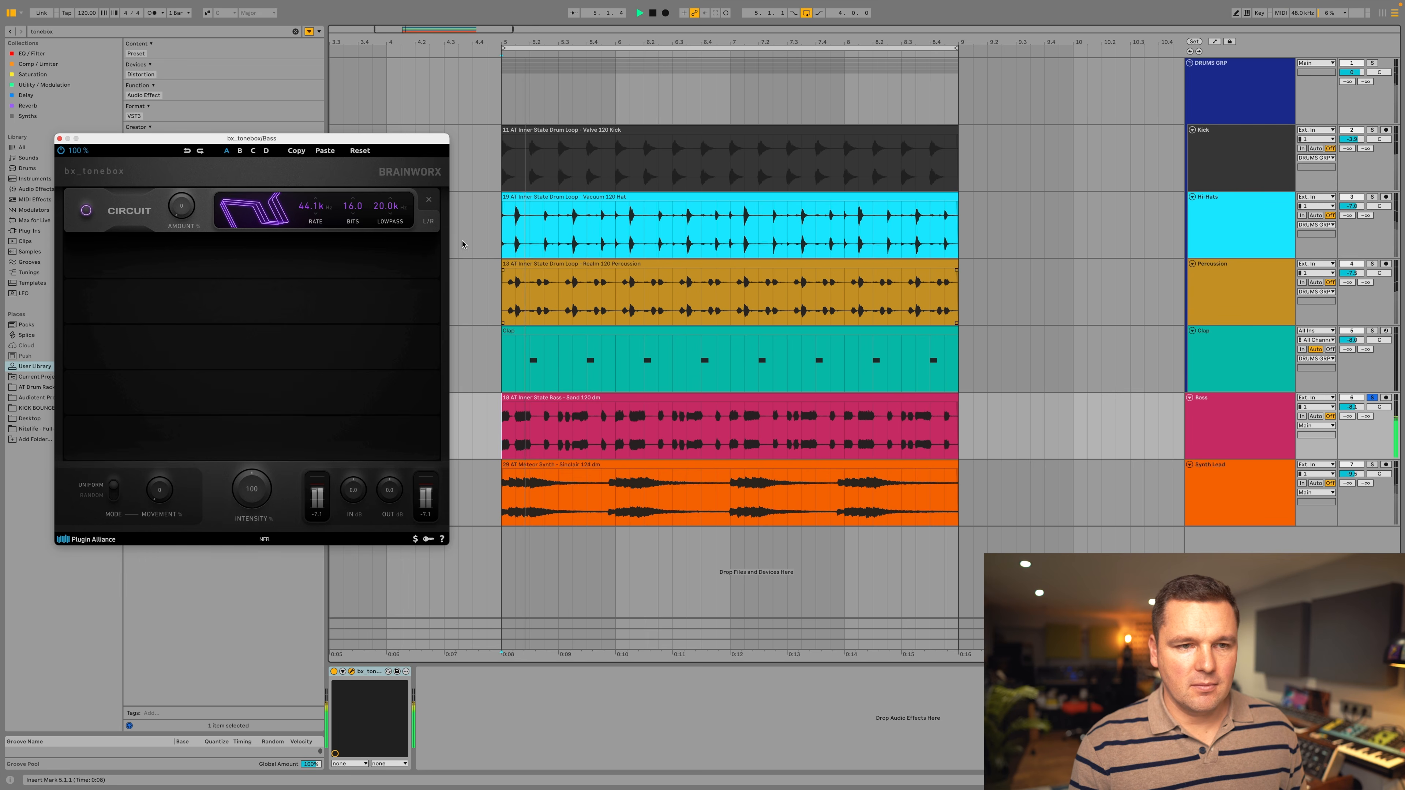
drag(188, 212, 311, 281)
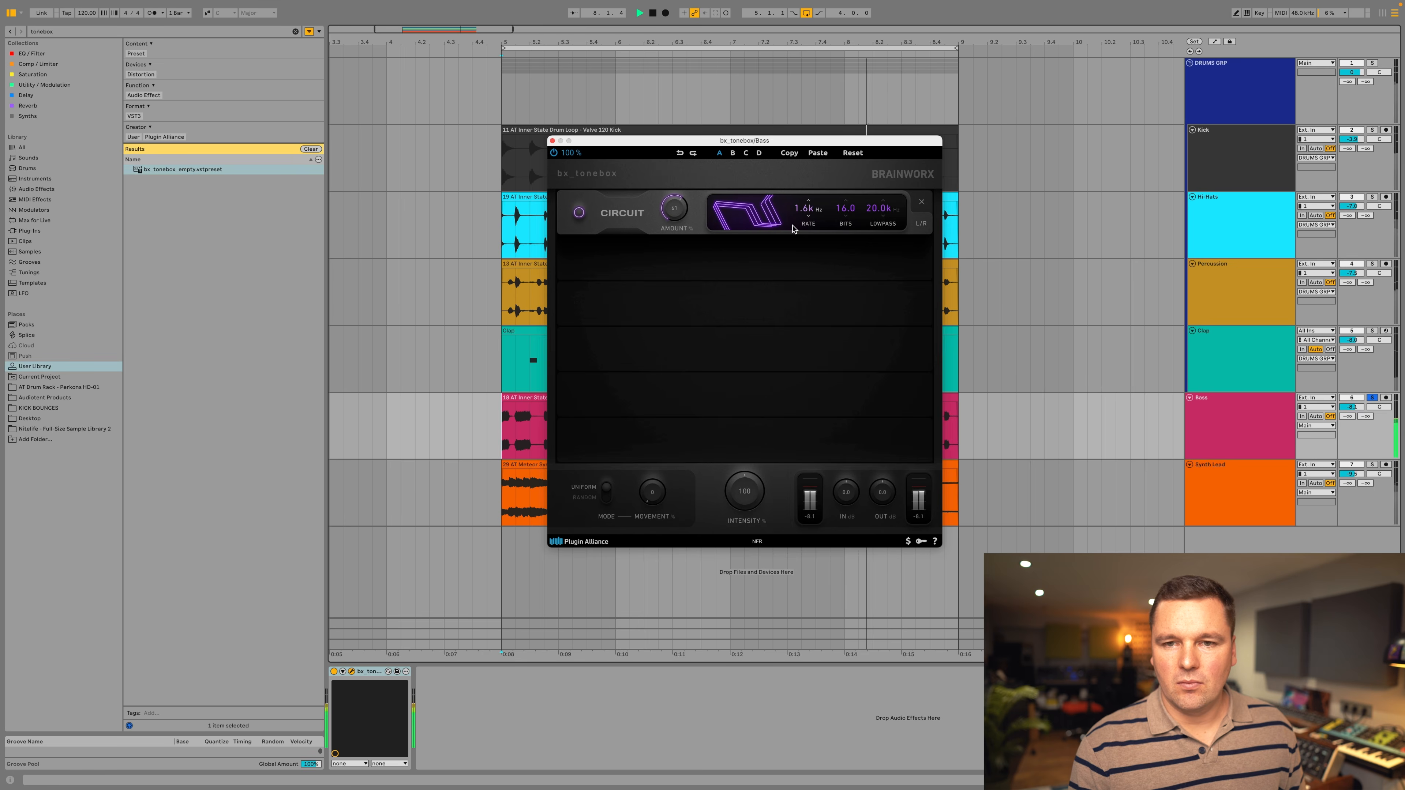
drag(838, 288, 836, 322)
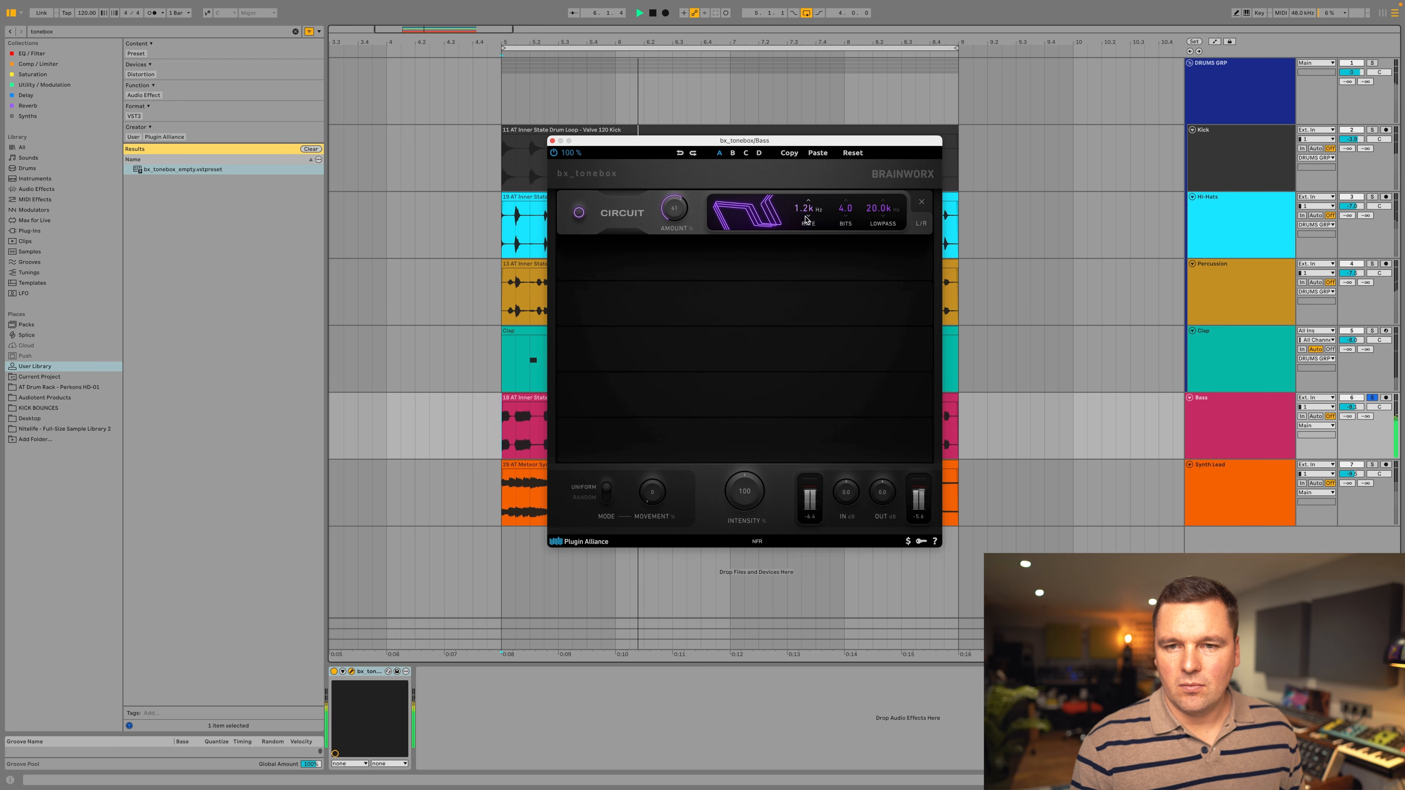
mouse_move(805, 224)
mouse_down()
mouse_move(813, 174)
mouse_move(853, 169)
mouse_move(811, 211)
mouse_move(813, 236)
mouse_up()
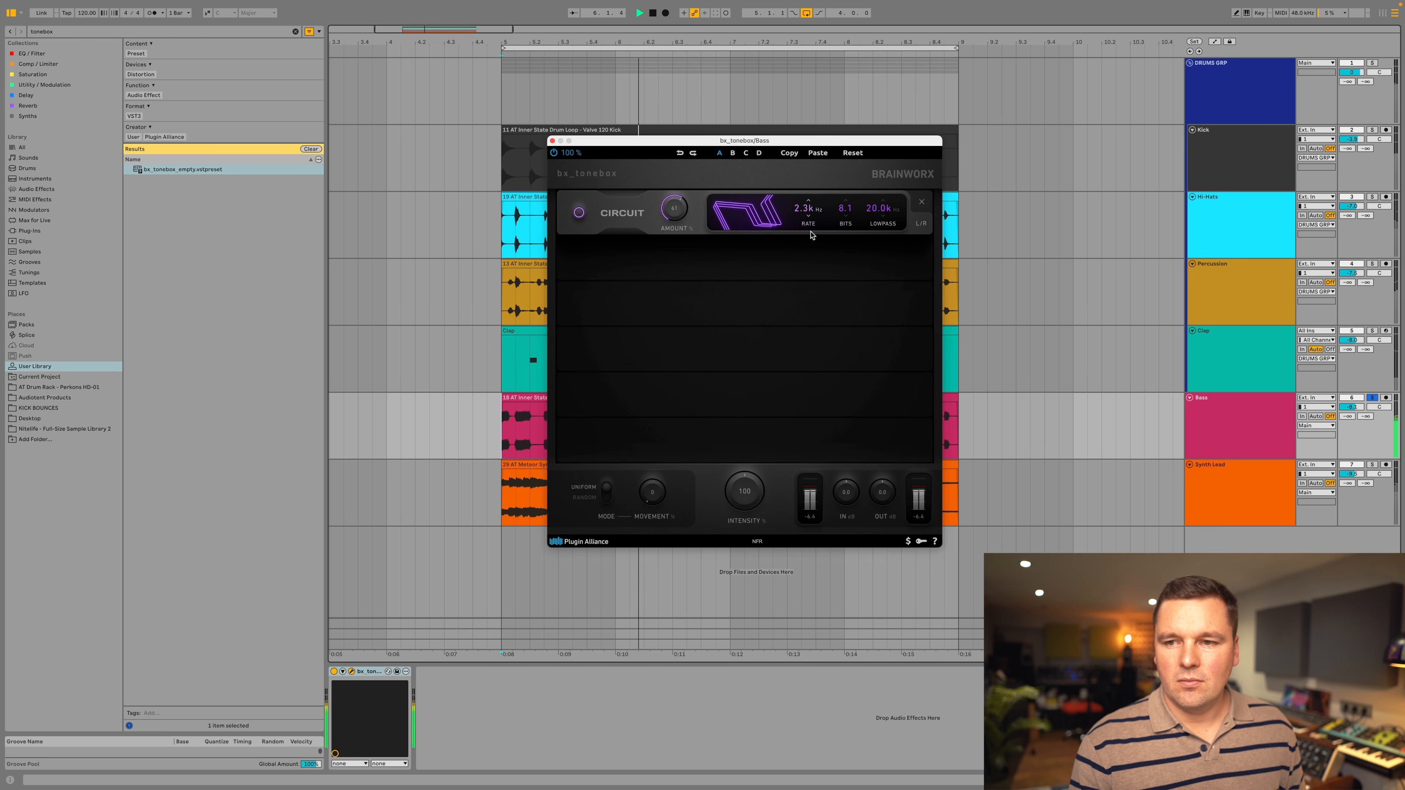
Unsolo the Bass track and refine the Circuit module in the full mix with a 1.8 kHz rate and a lower amount.
click(1372, 397)
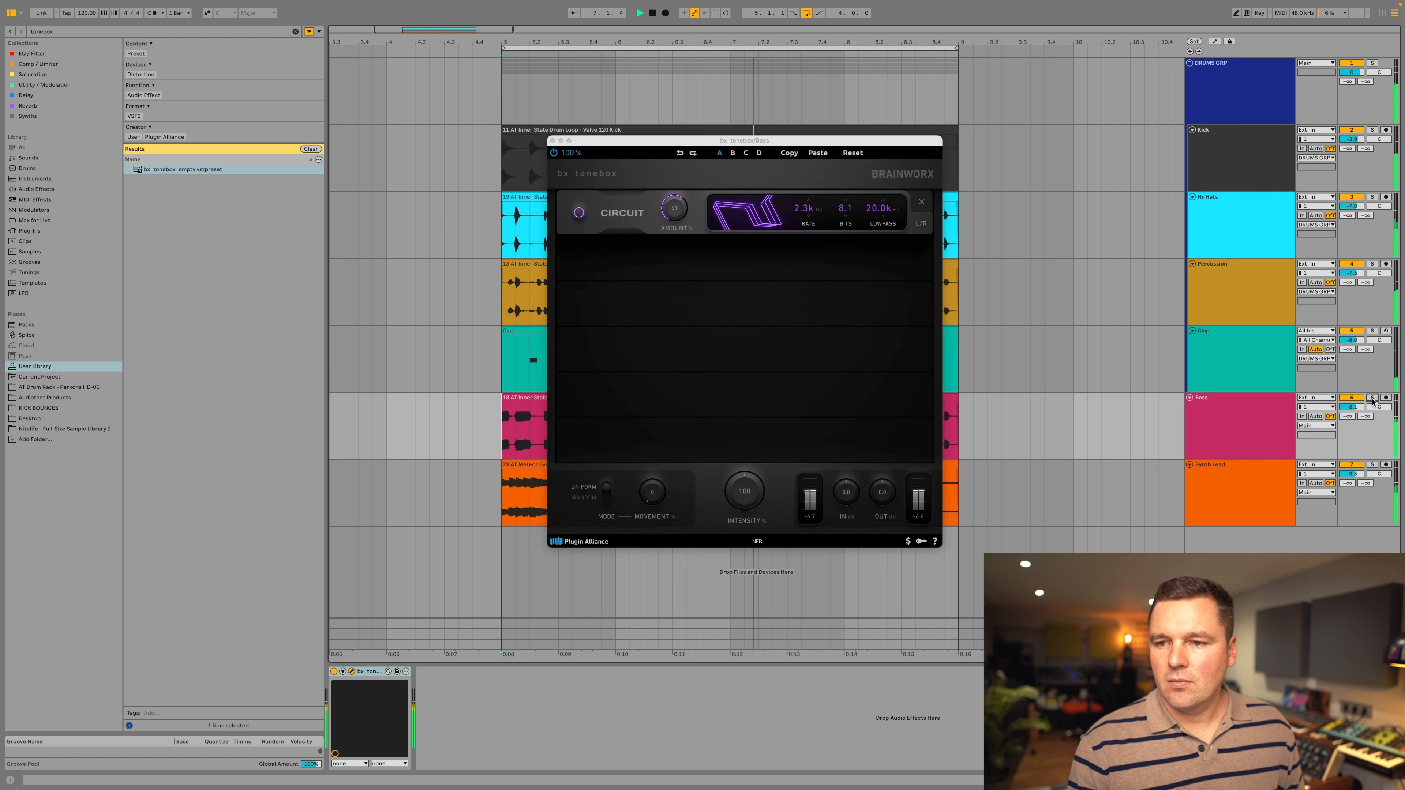
mouse_move(811, 211)
mouse_down()
mouse_move(825, 173)
mouse_move(815, 223)
mouse_up()
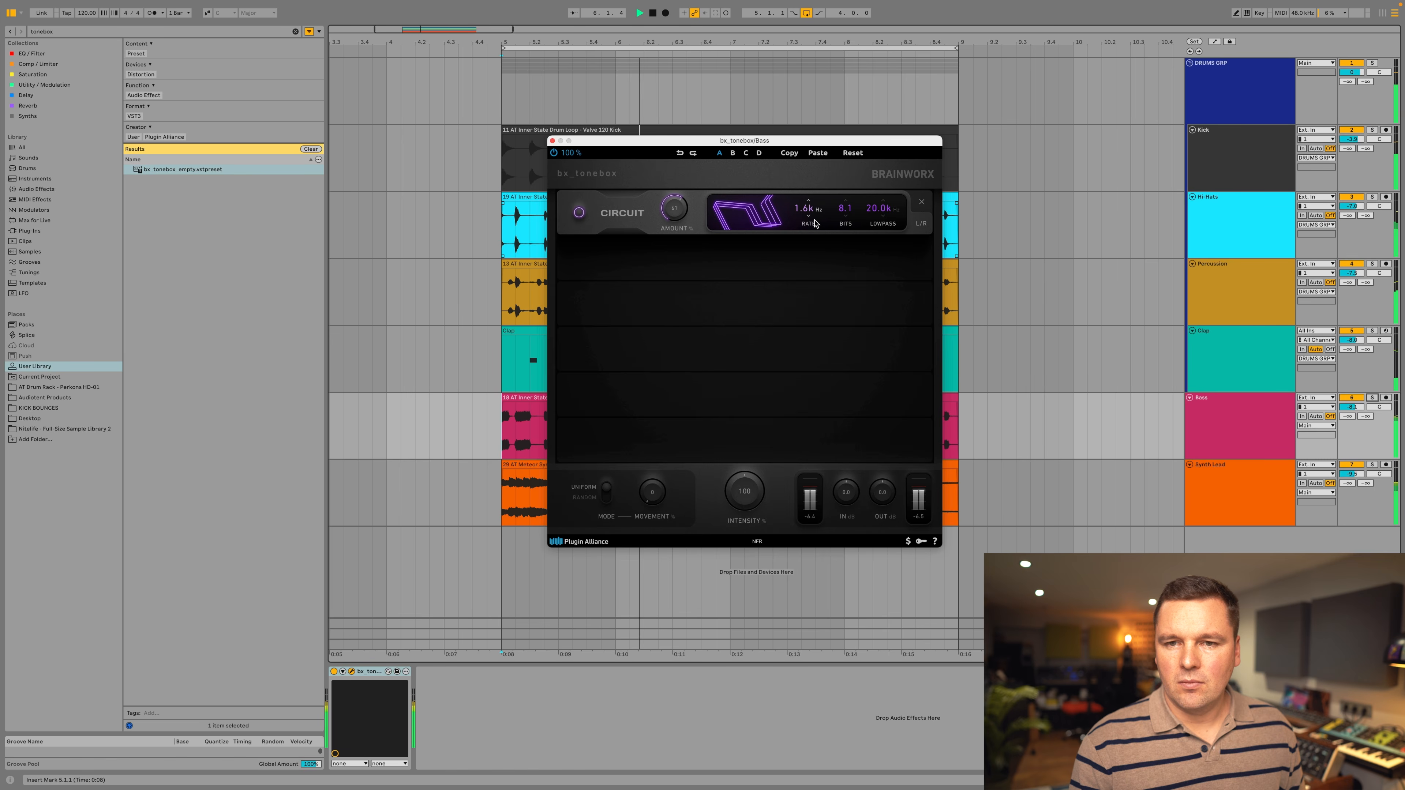
drag(815, 223, 878, 214)
drag(679, 212, 683, 253)
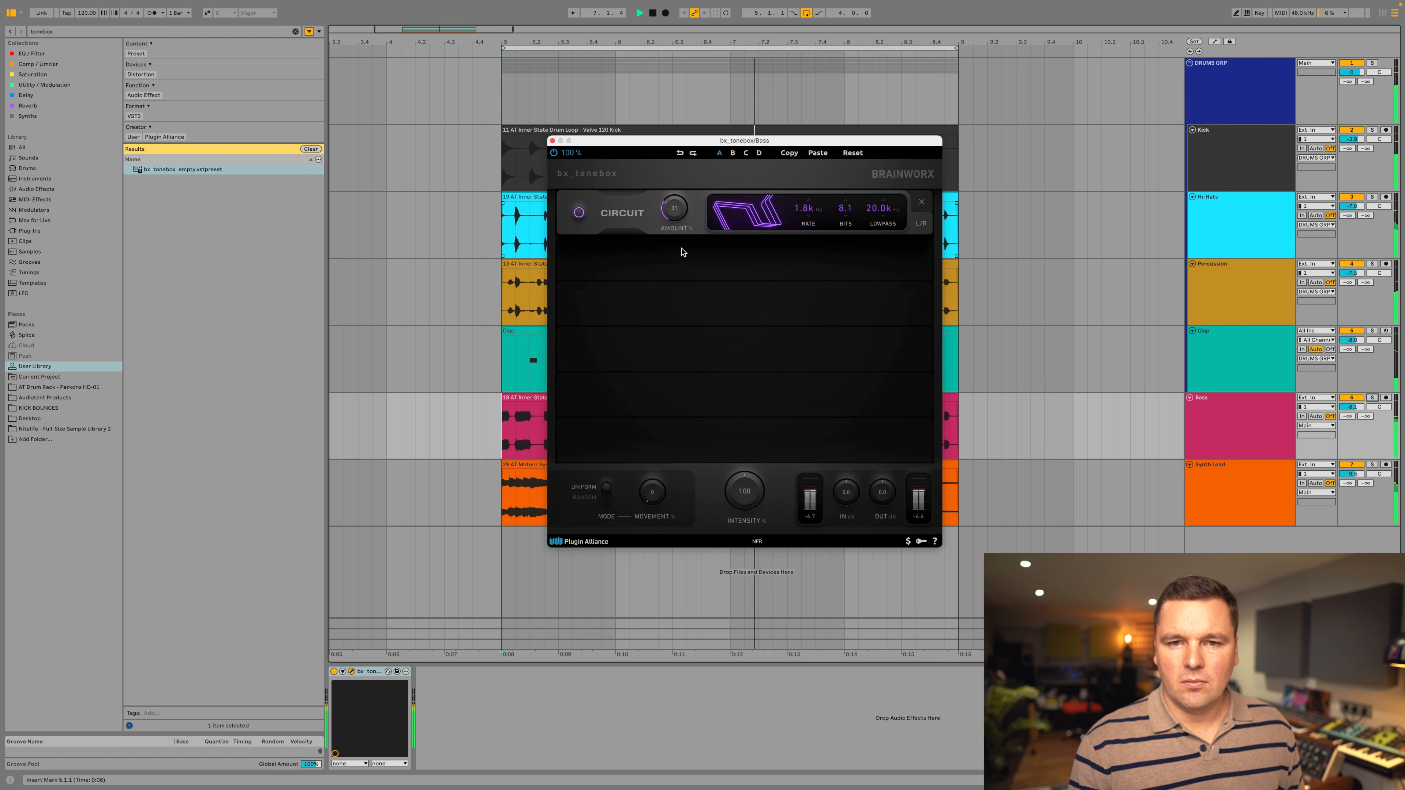
Add a Tape Drive module to the Kick track's bx_tonebox, raise its amount and set its mix to 75% during playback.
mouse_move(838, 384)
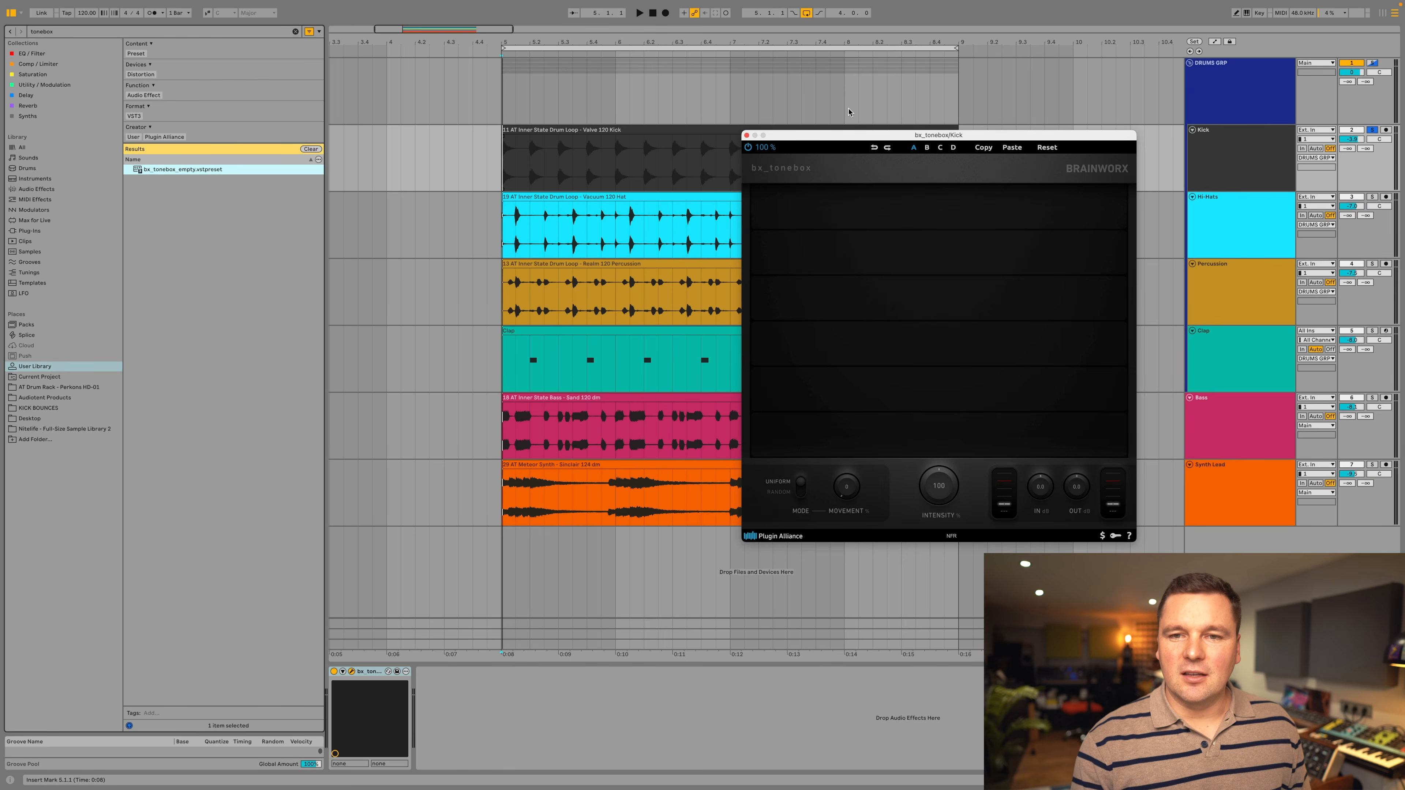
drag(859, 146, 745, 228)
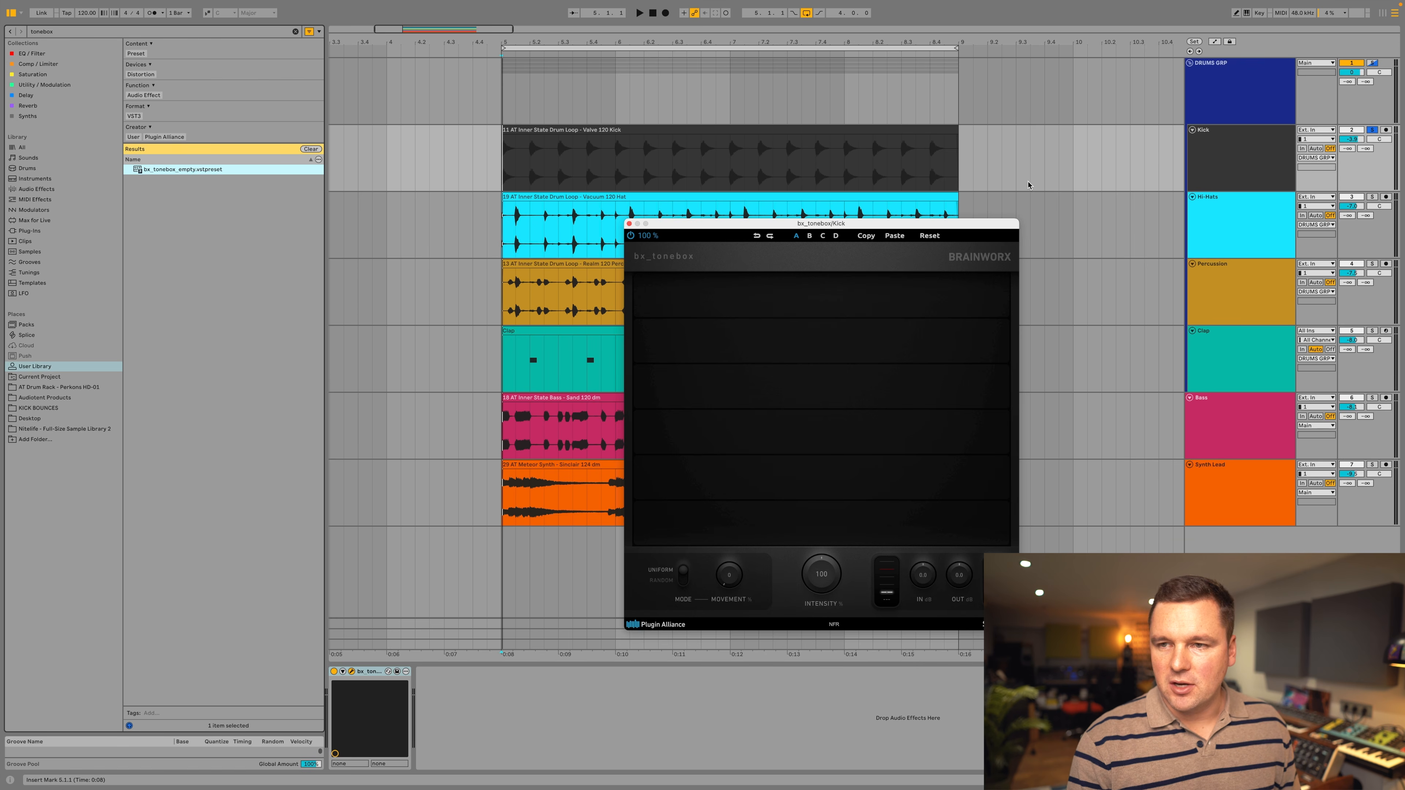
key(space)
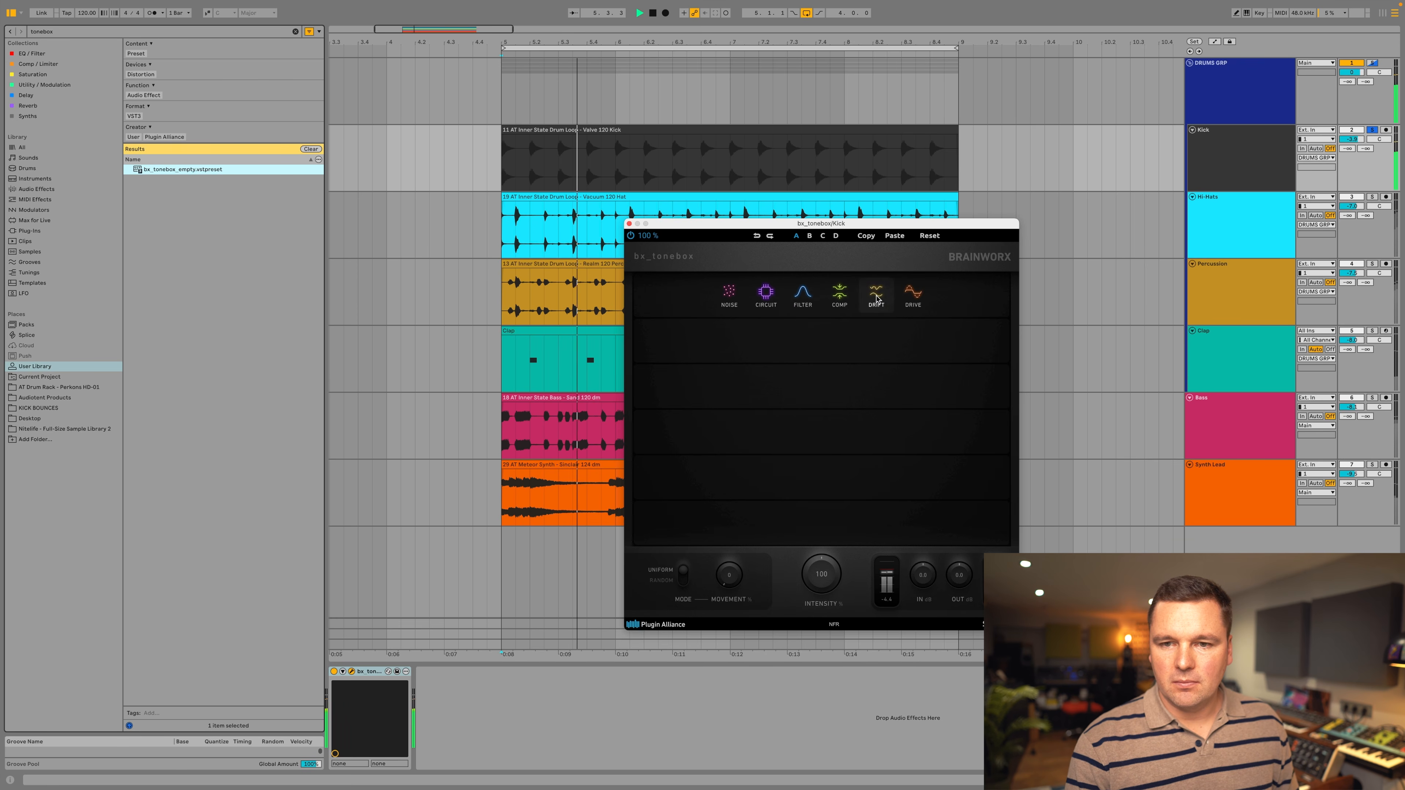
click(913, 294)
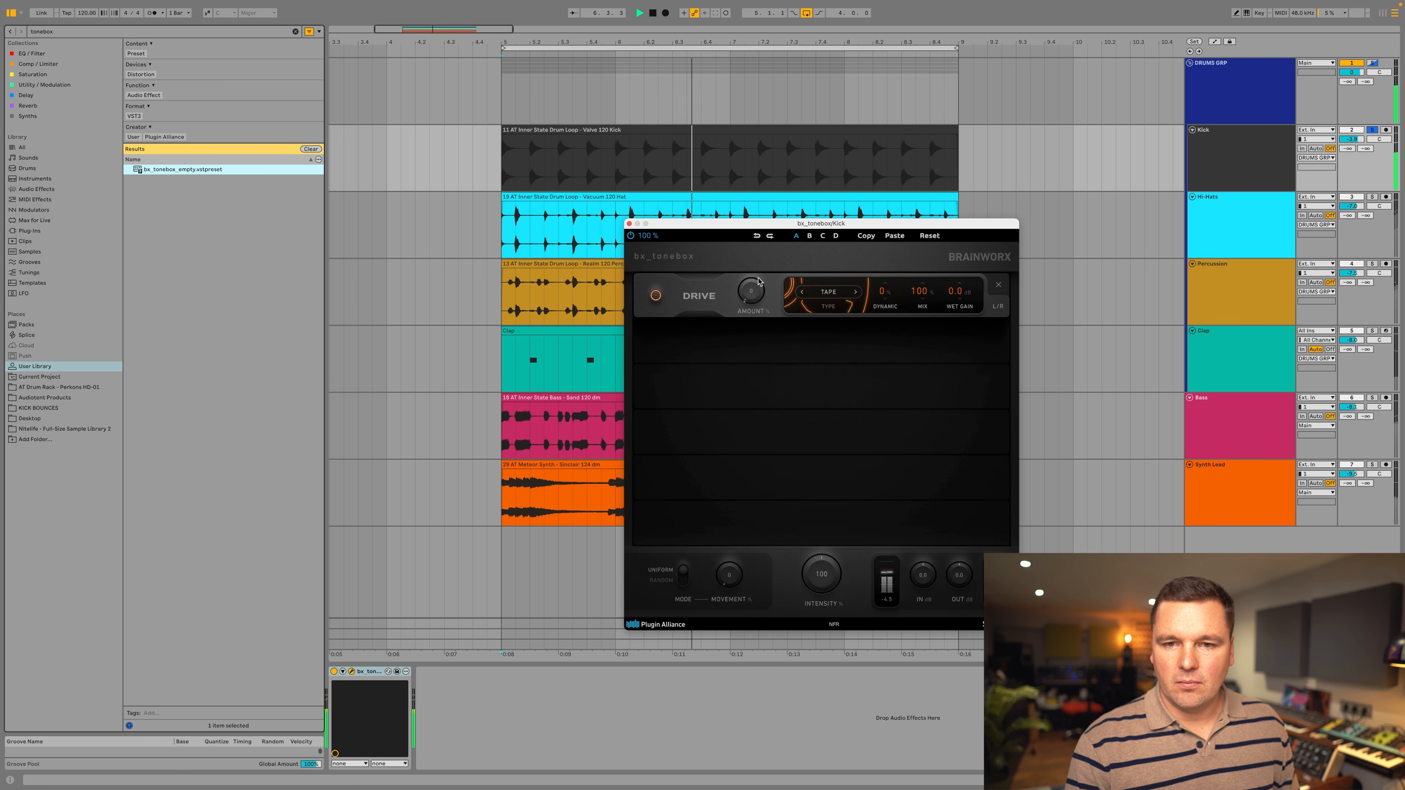
drag(770, 252, 761, 267)
drag(924, 294, 921, 315)
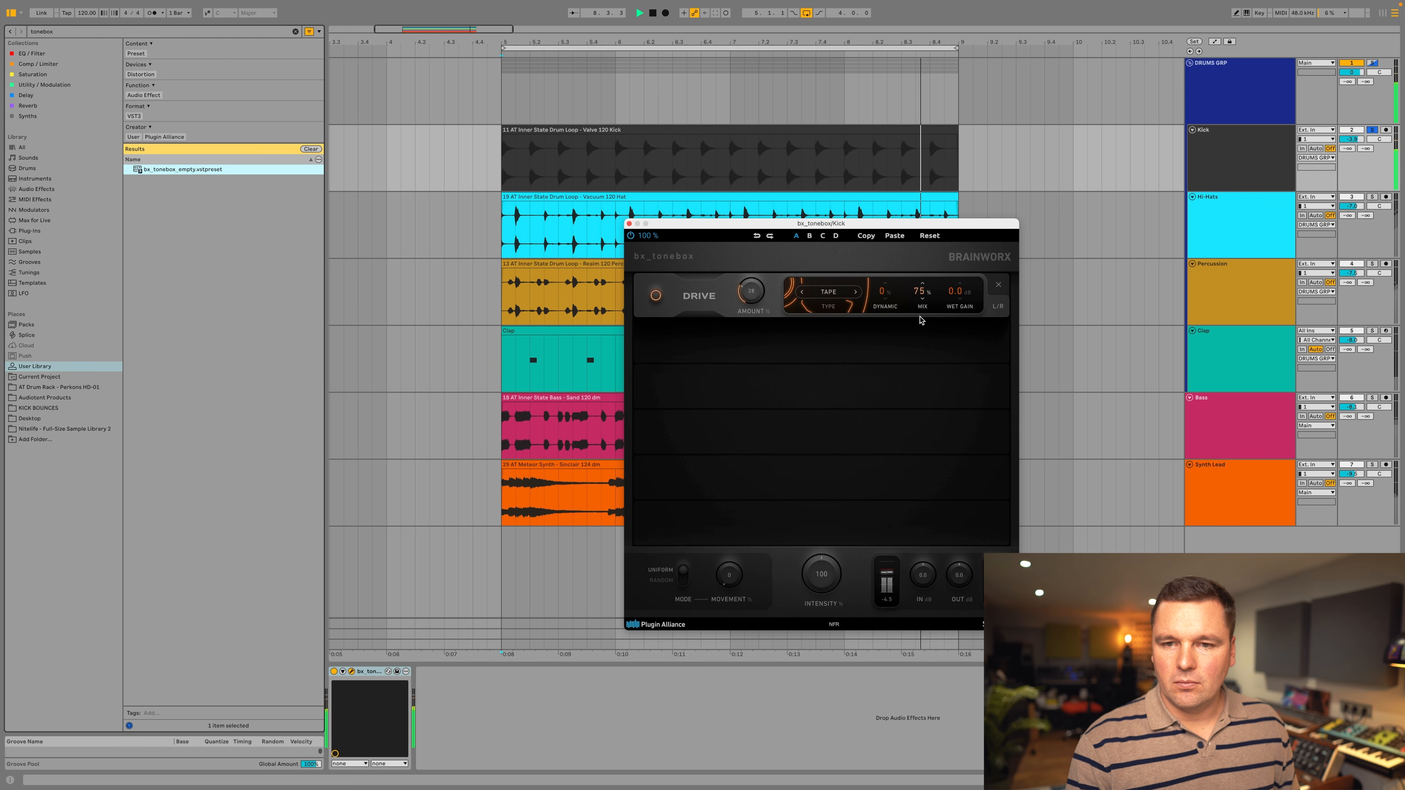
Add a Comp module below the Drive, set its type to 2-Band, and adjust its amount with a wet gain of 5.1 dB.
click(844, 343)
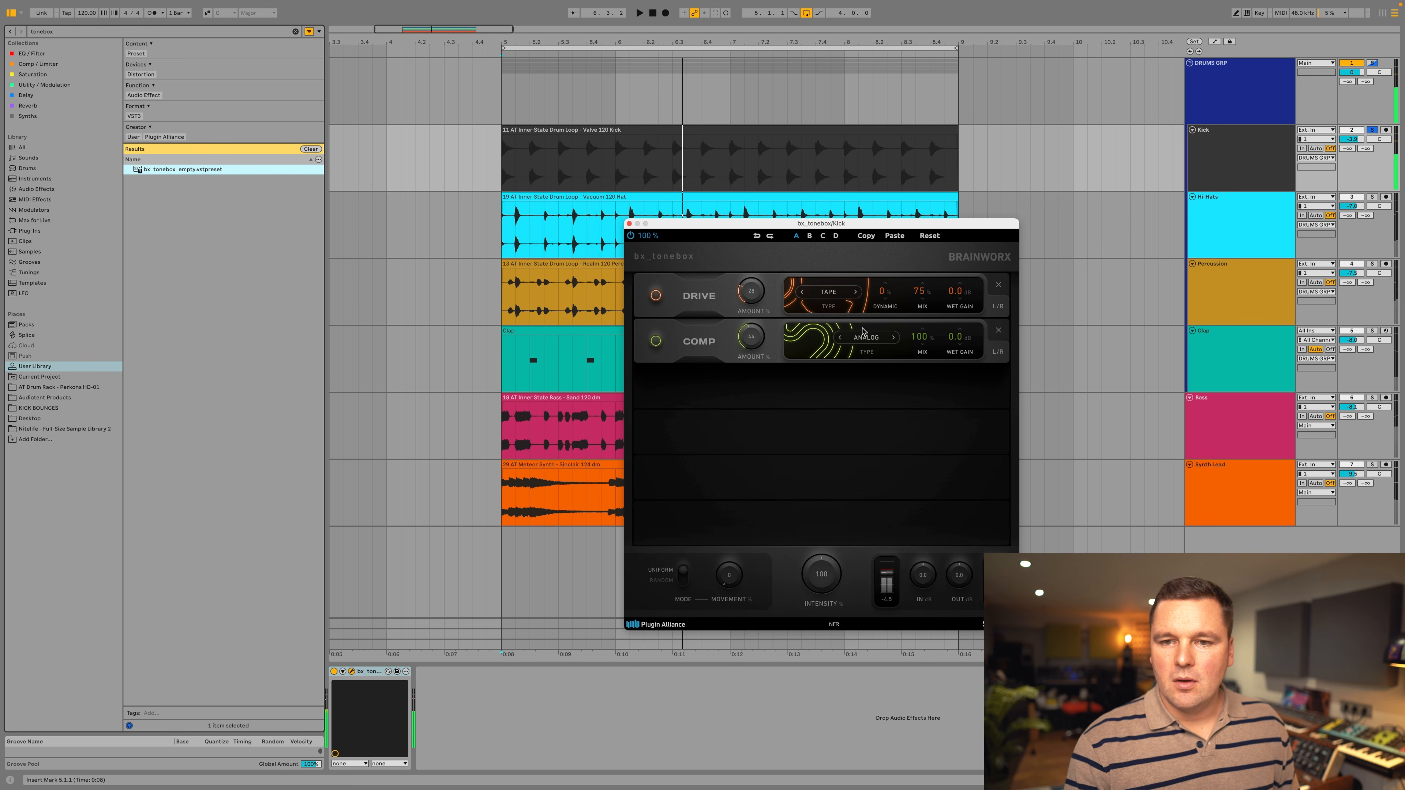
click(868, 338)
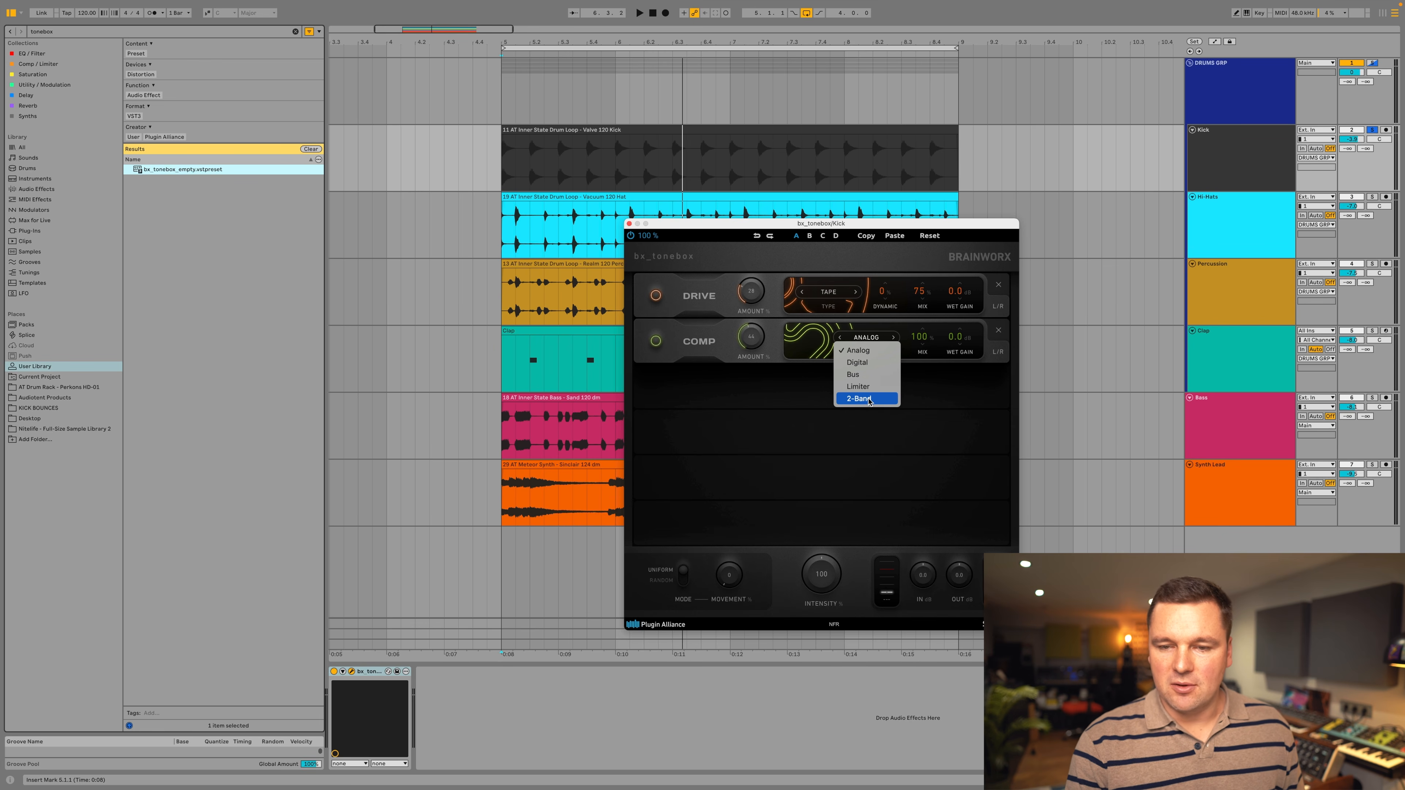
click(867, 399)
key(space)
mouse_move(752, 340)
mouse_down()
mouse_move(768, 320)
mouse_move(761, 336)
mouse_up()
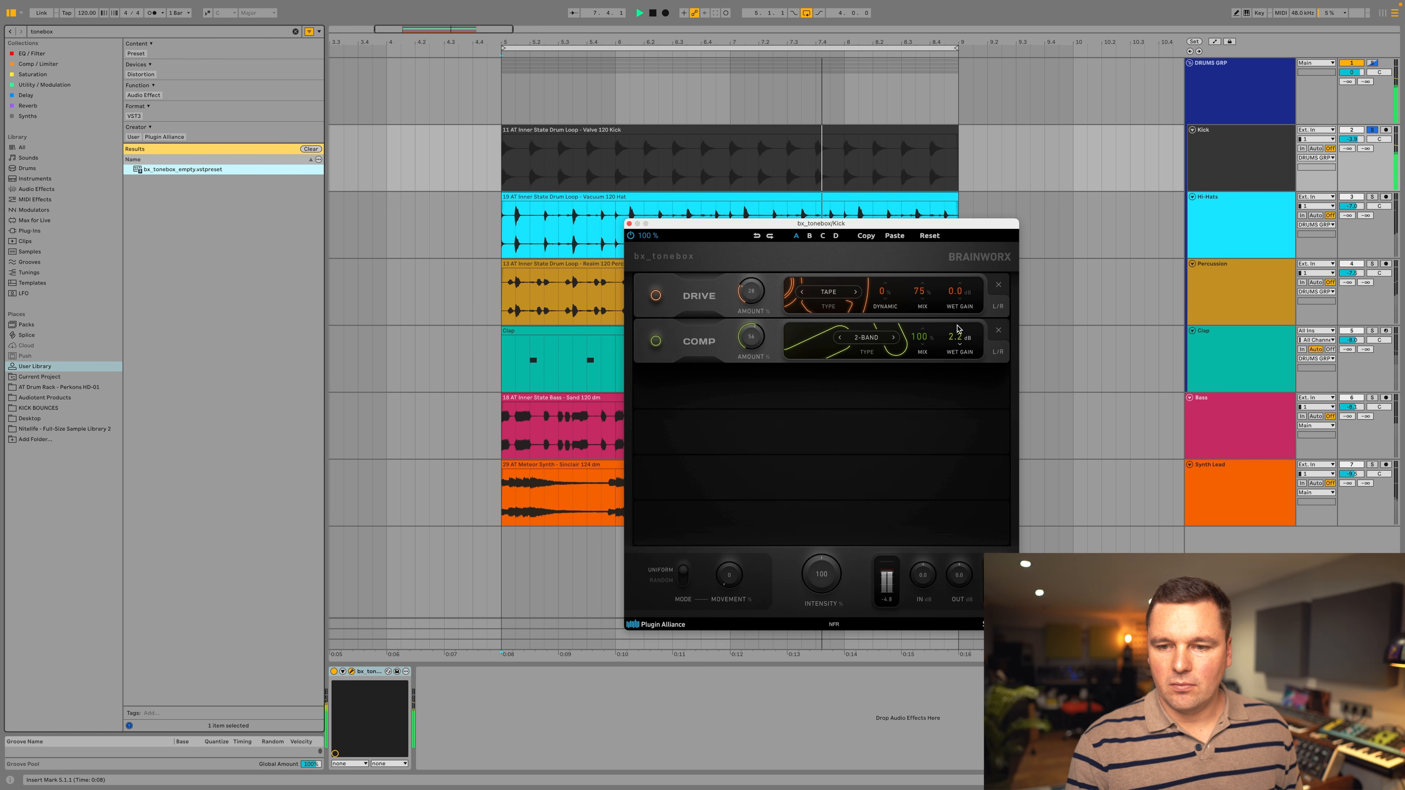
drag(960, 316, 962, 313)
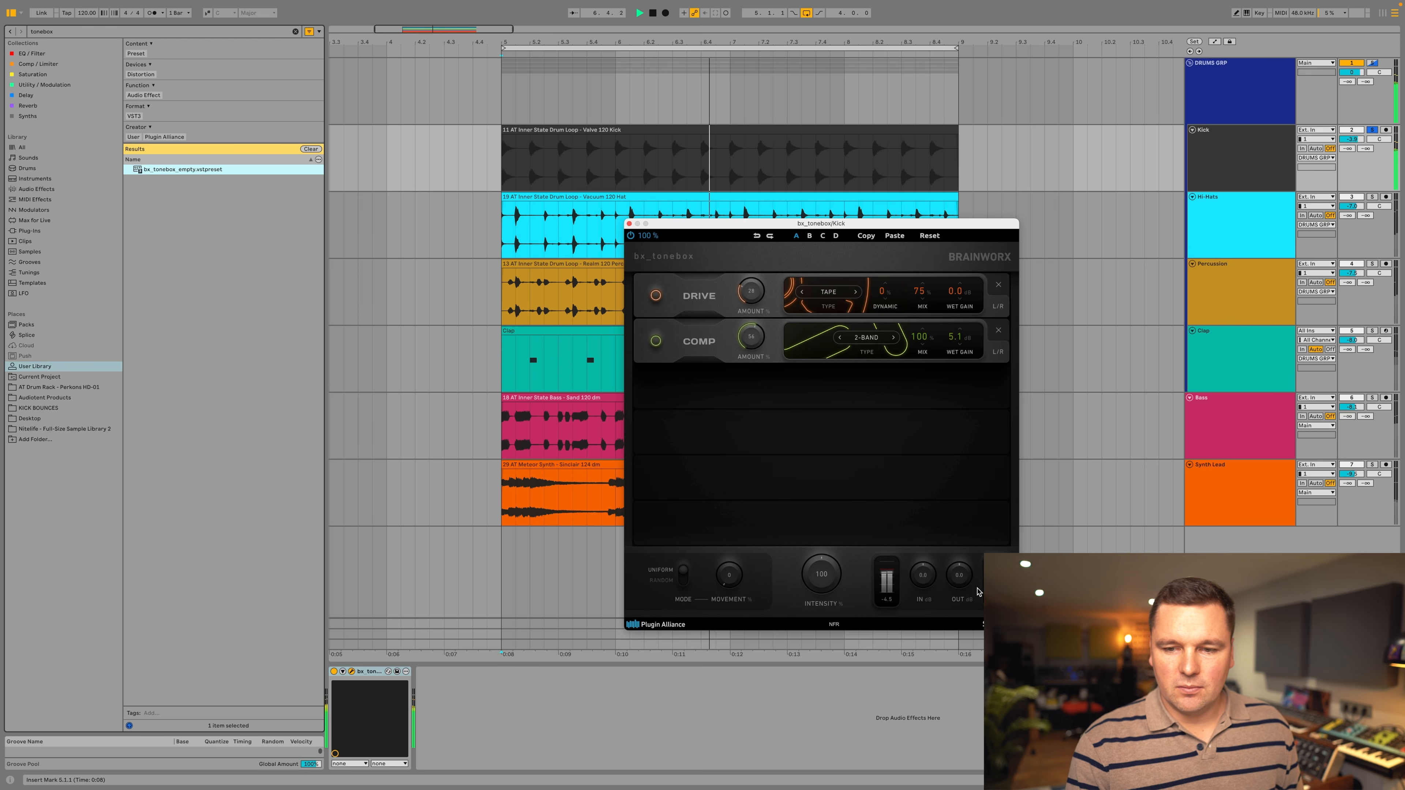
Play the Kick loop and compare the sound with bx_tonebox bypassed and active.
key(space)
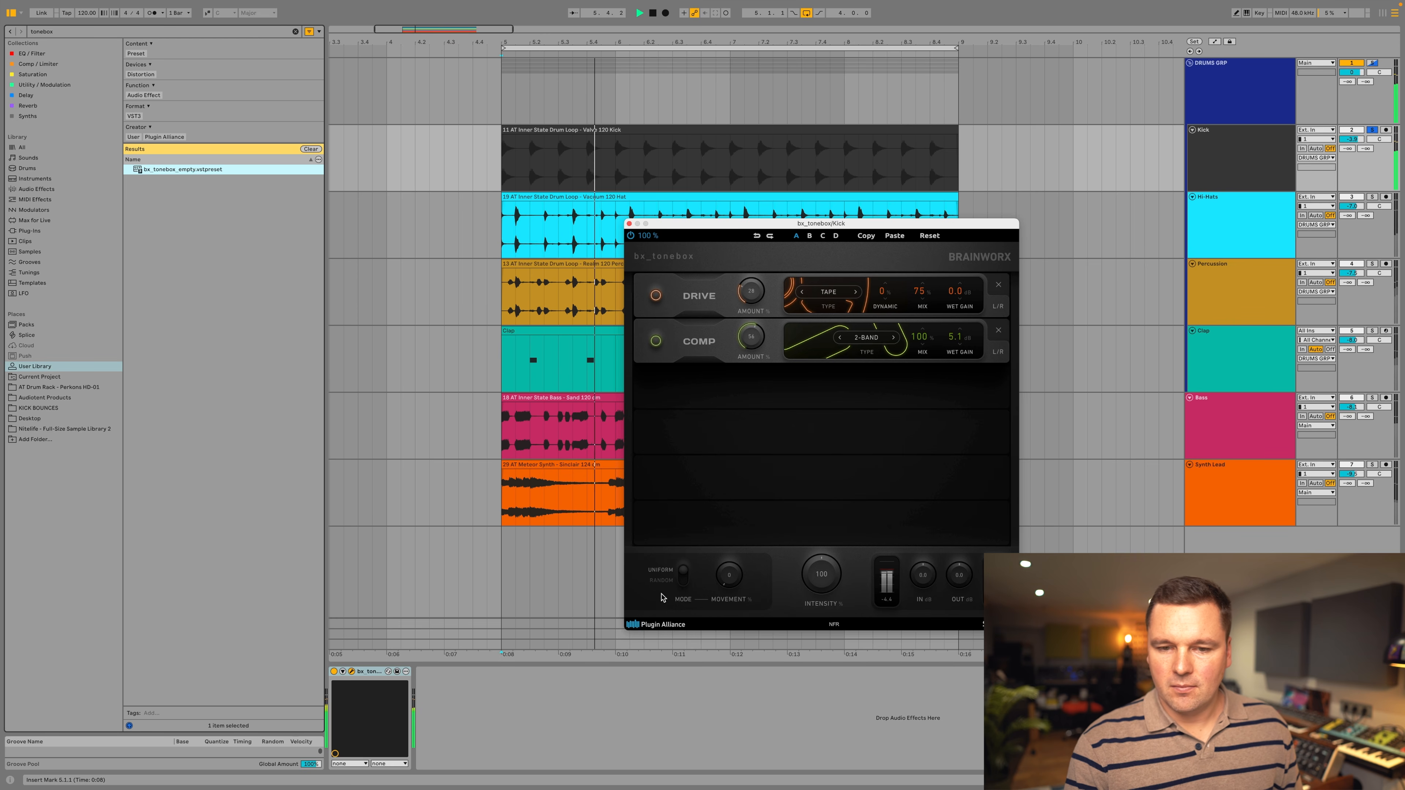
key(space)
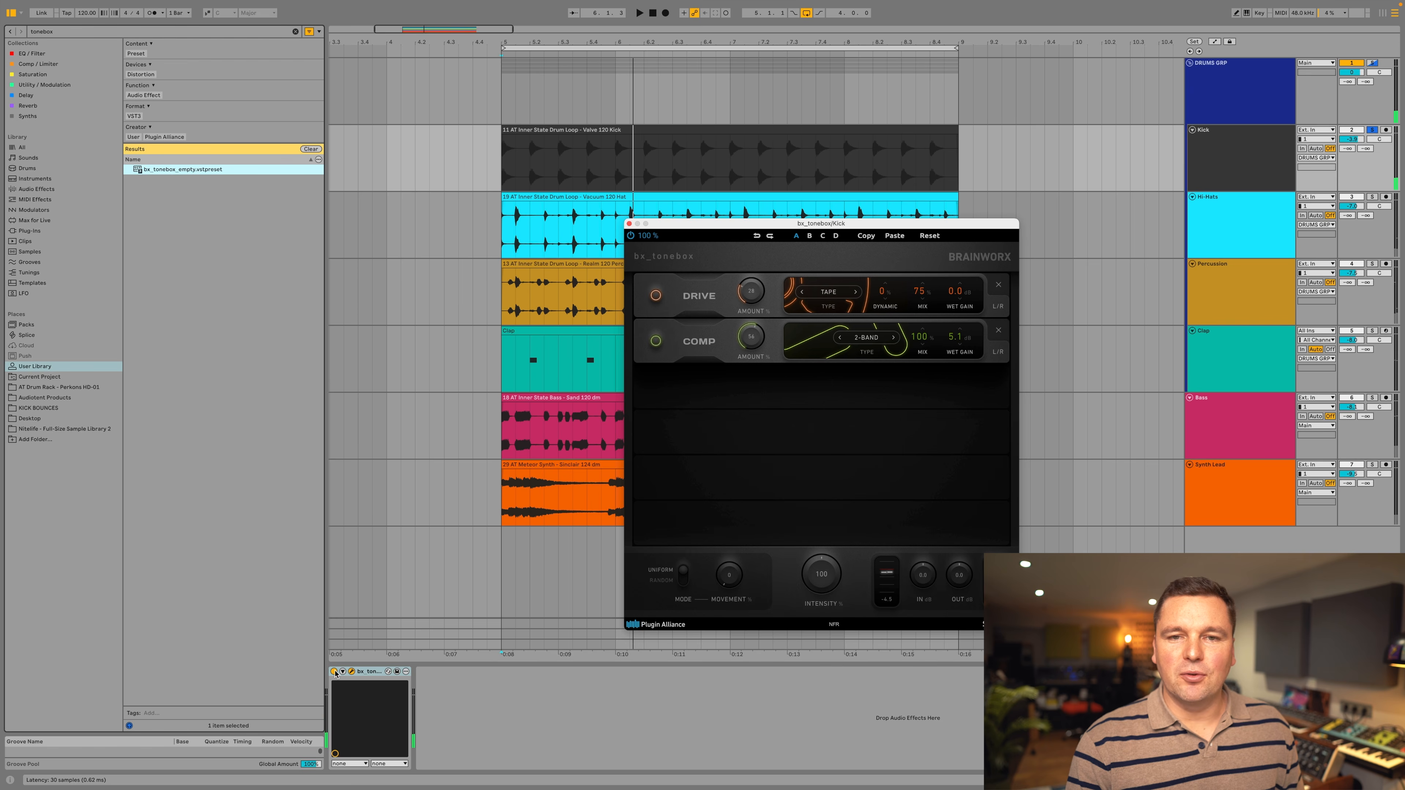
key(space)
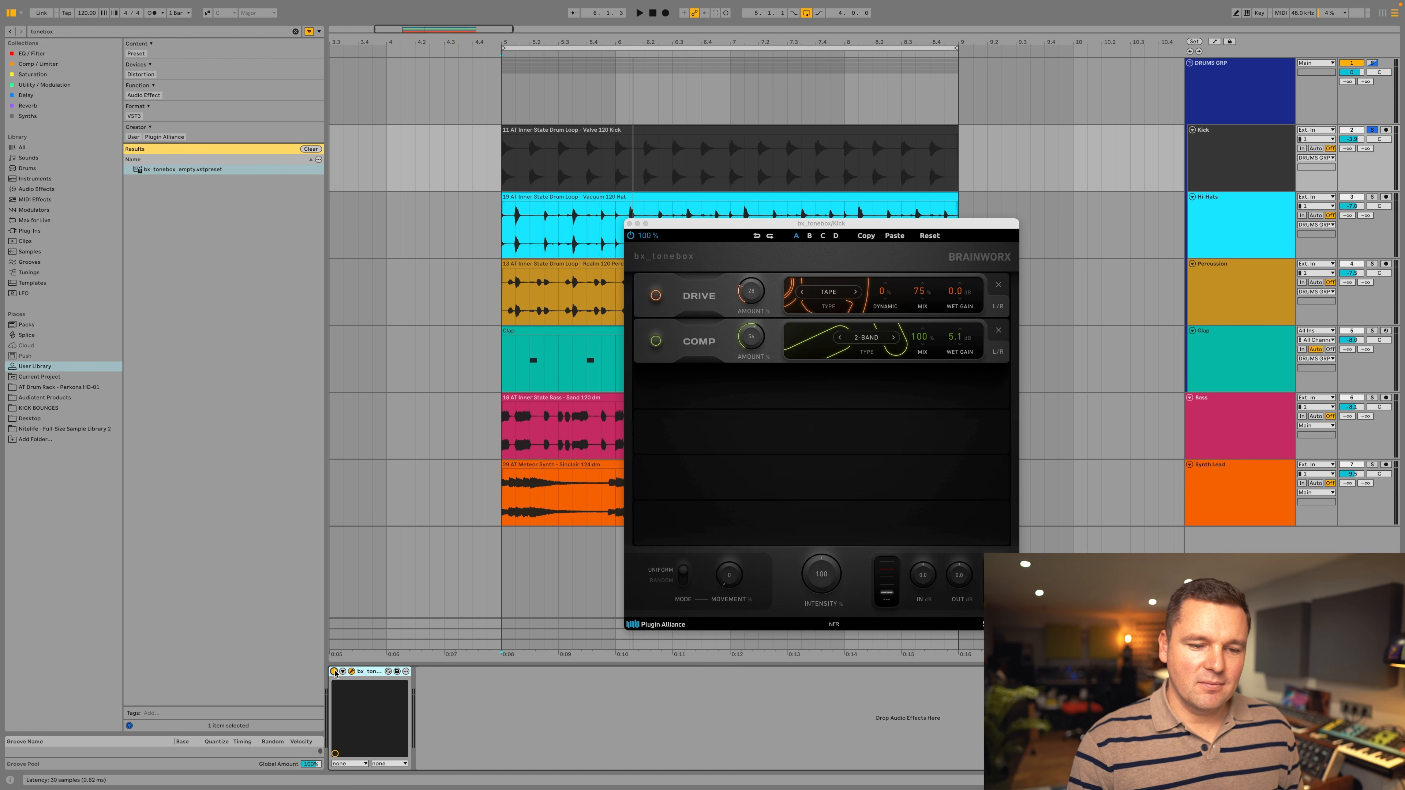
click(334, 671)
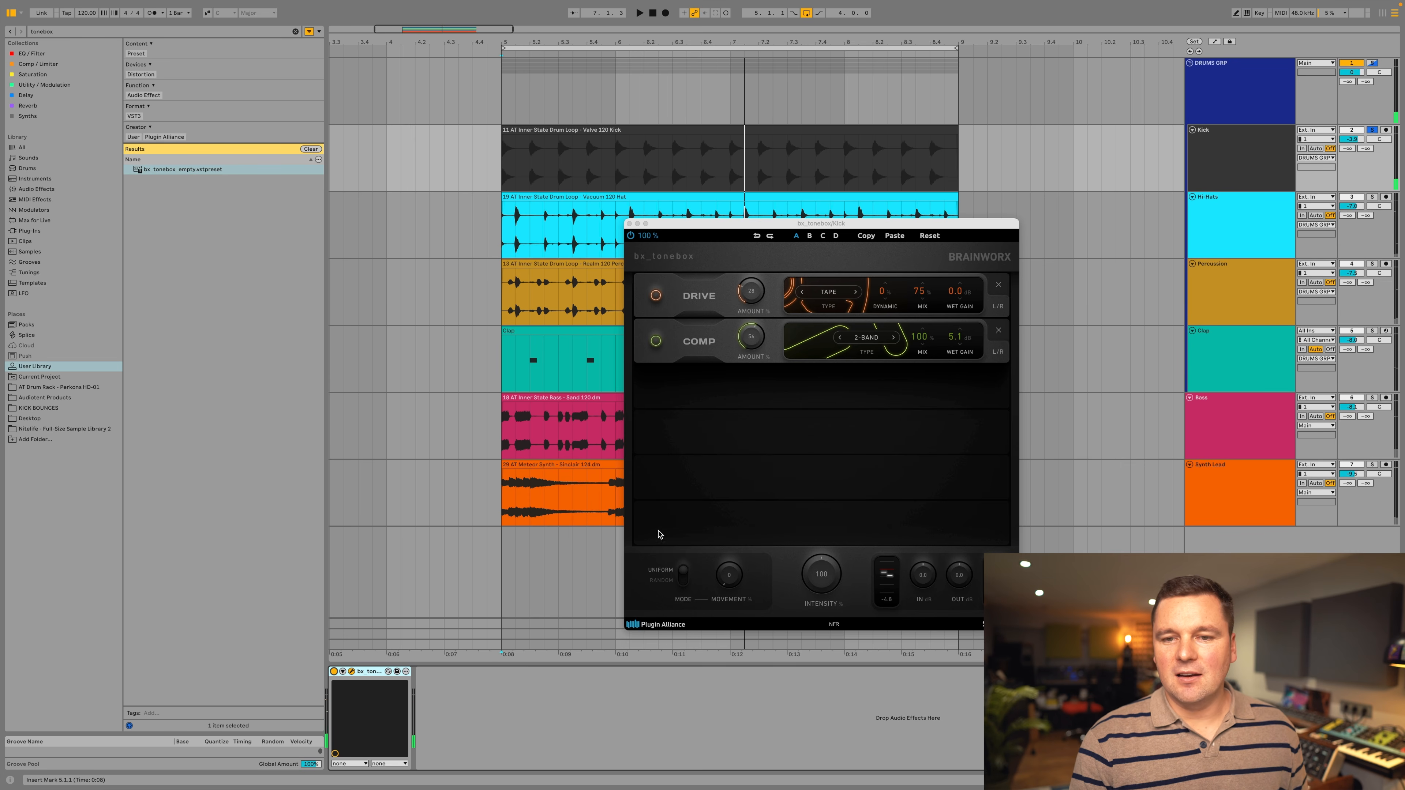
Add a Filter module, place it directly below the Comp module and set its type to Low Shelf.
mouse_move(791, 477)
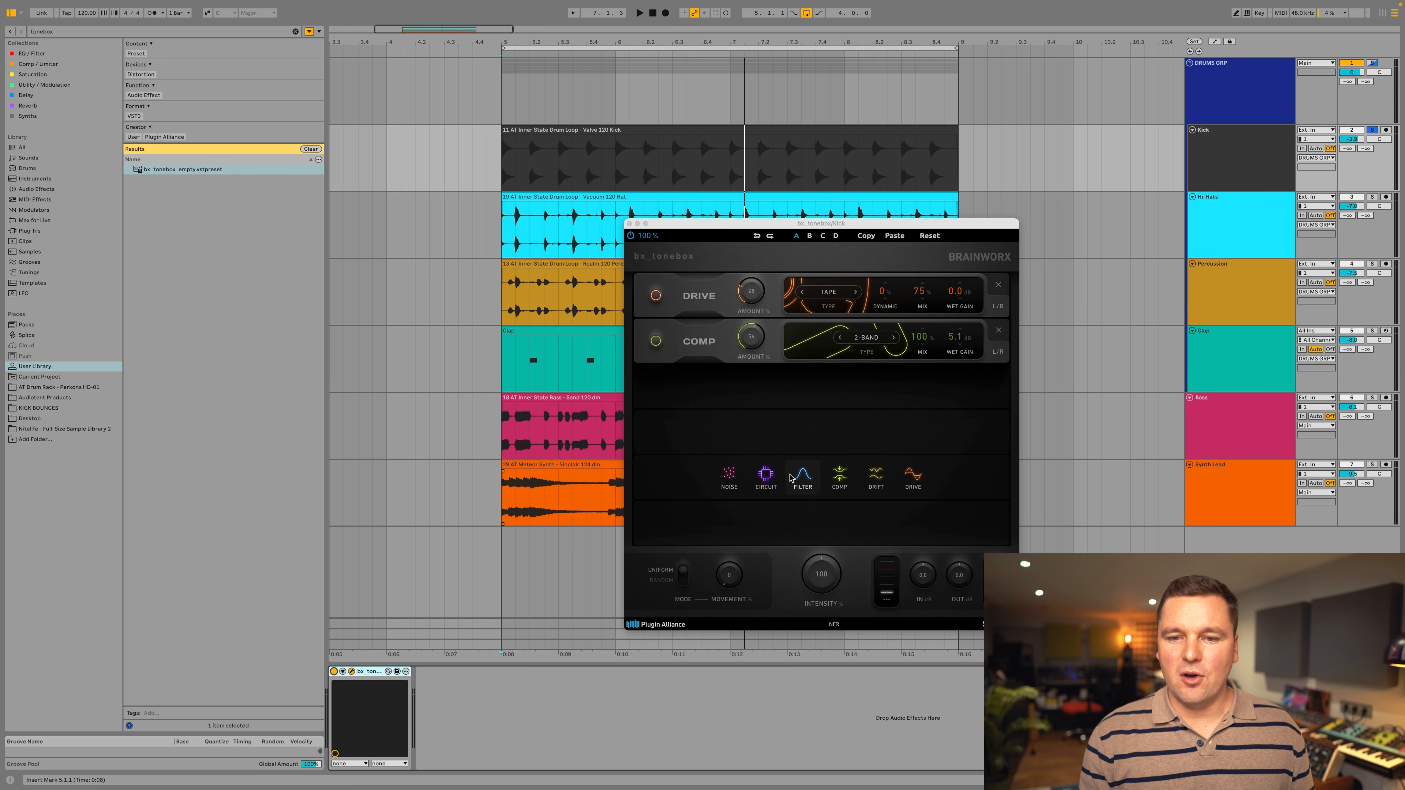
click(792, 477)
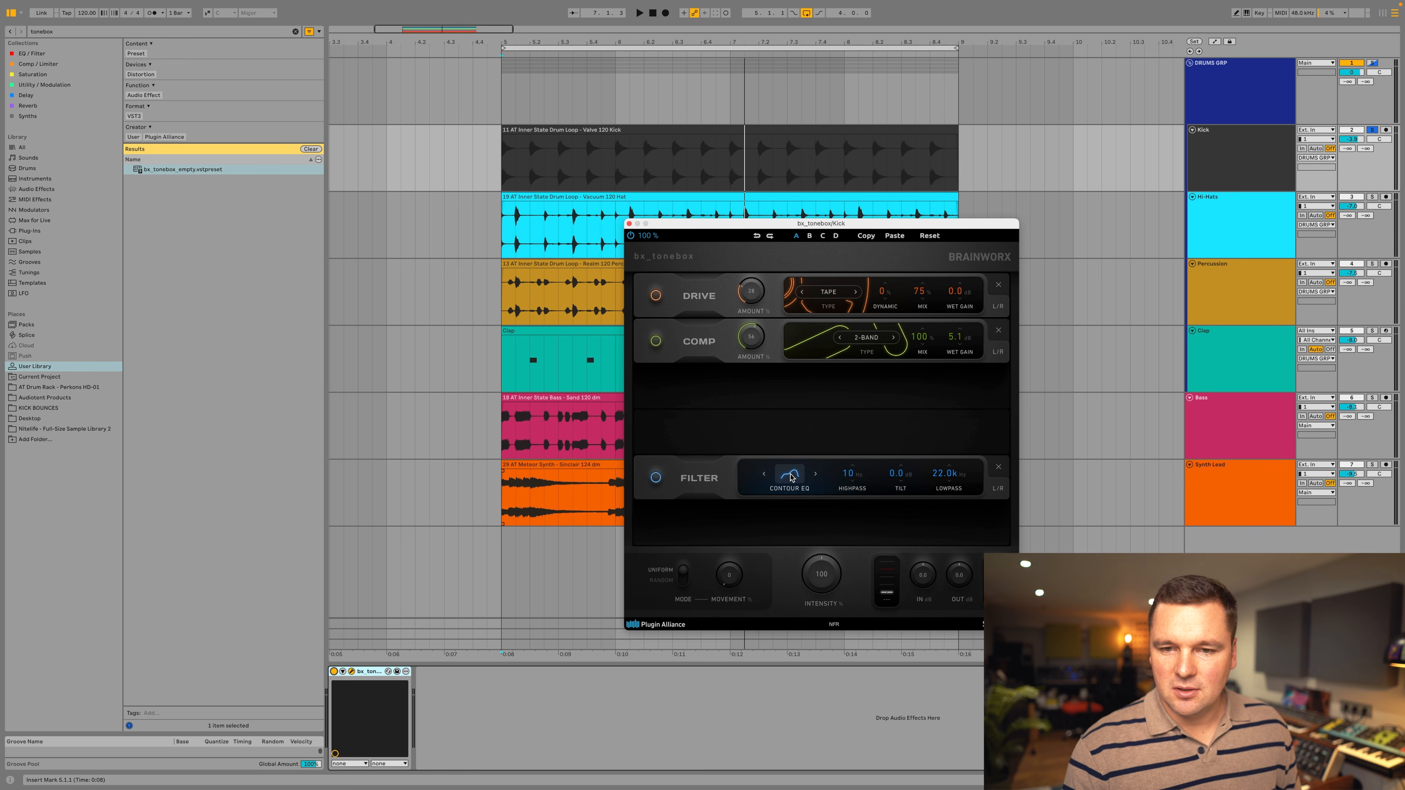
drag(718, 470, 741, 395)
click(802, 388)
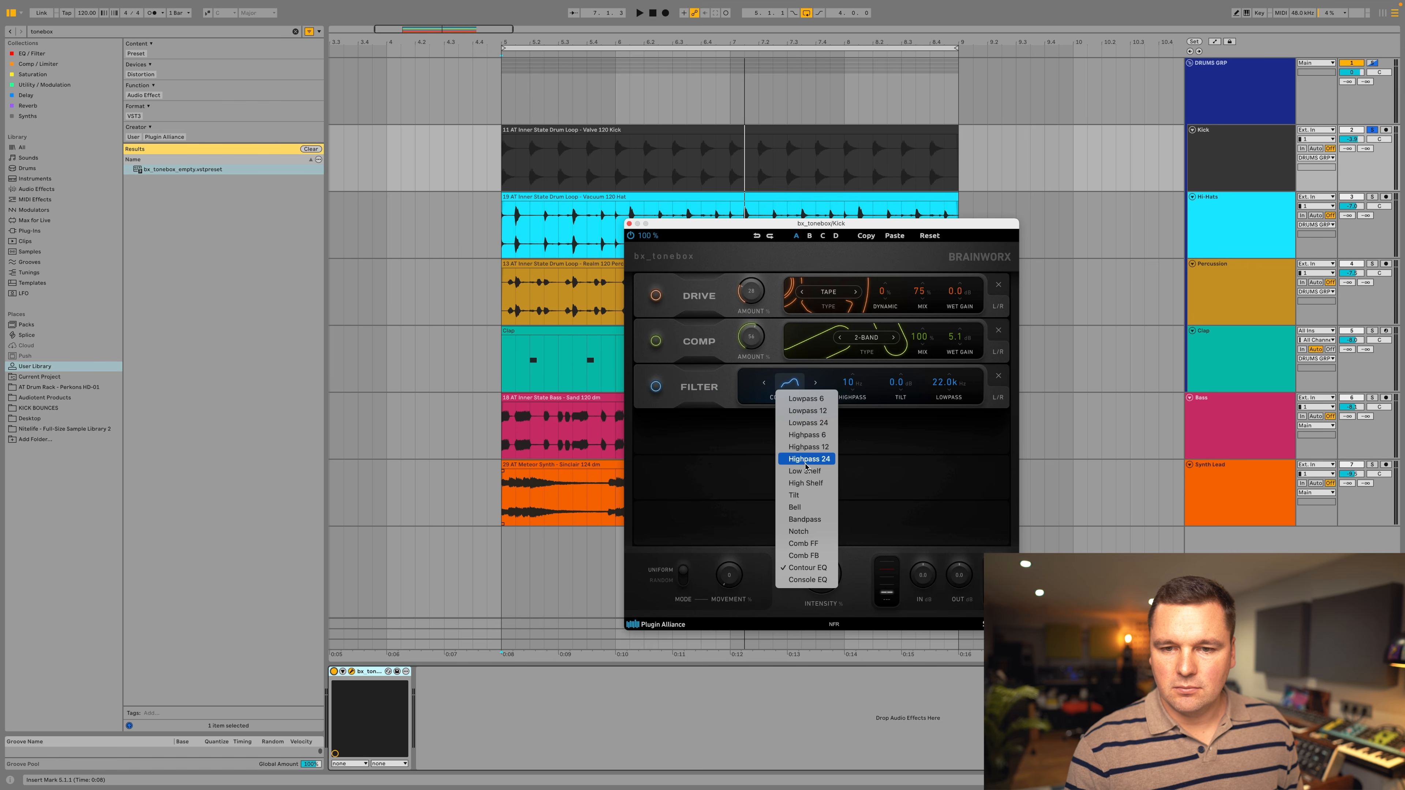
click(809, 475)
Set the low shelf to 305 Hz with 3.1 dB gain during playback, and lower the plugin's output level slightly.
key(space)
drag(852, 383, 848, 408)
drag(946, 384, 950, 375)
drag(961, 577, 963, 580)
drag(951, 383, 953, 380)
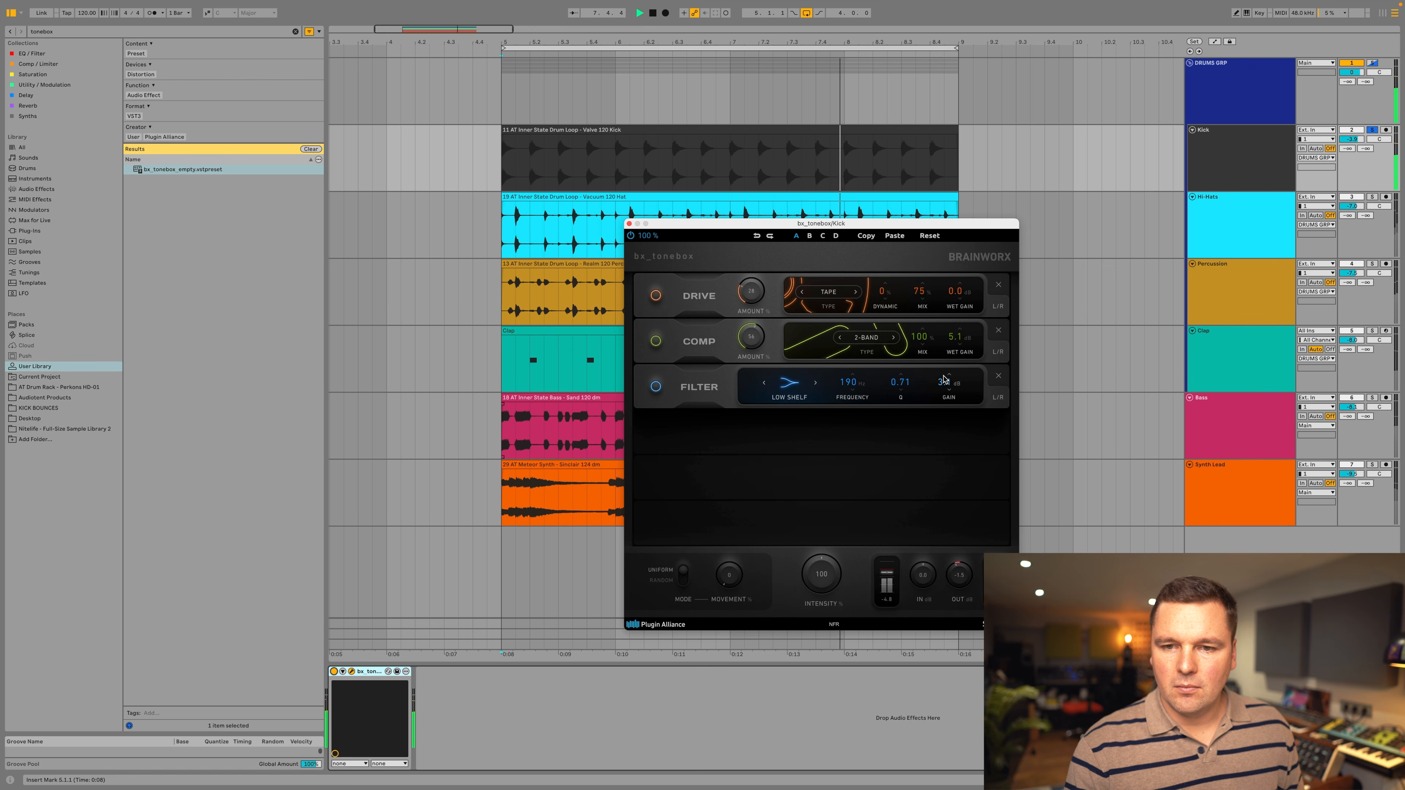
drag(863, 387, 867, 378)
Add a second Filter module in the fourth slot as a High Shelf at 2.7 kHz with Q 2.00 and 2.7 dB gain.
mouse_move(717, 431)
click(803, 429)
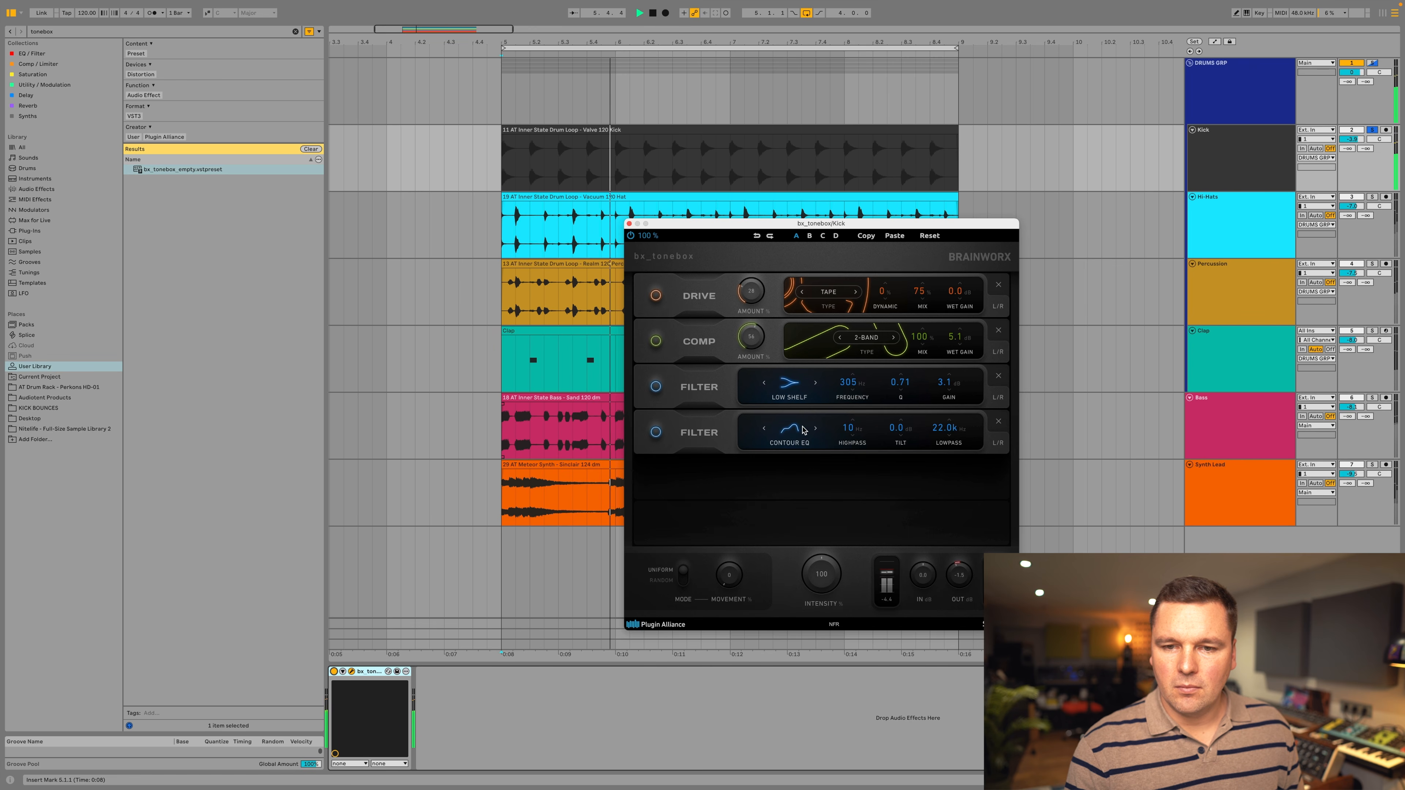
click(789, 428)
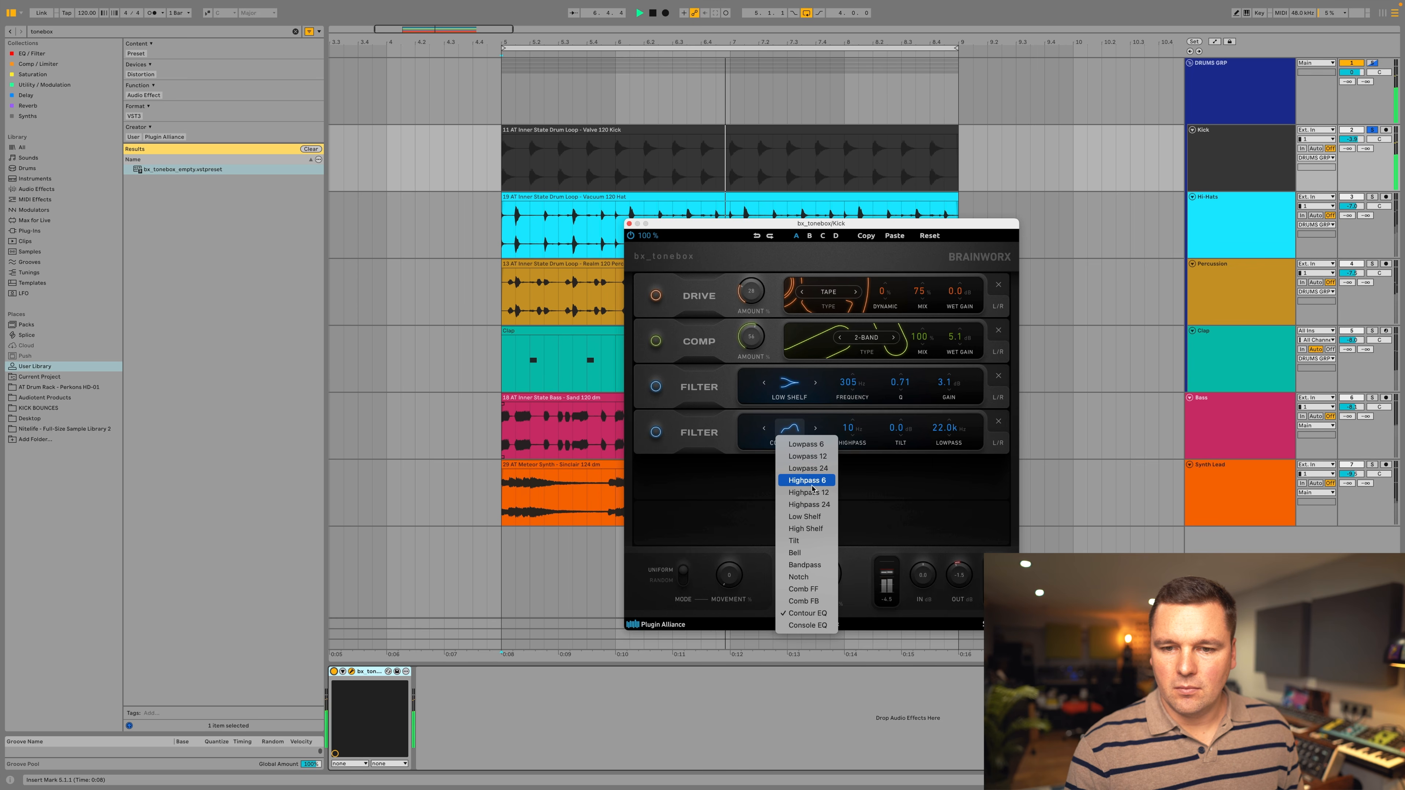
click(806, 528)
drag(957, 413, 928, 343)
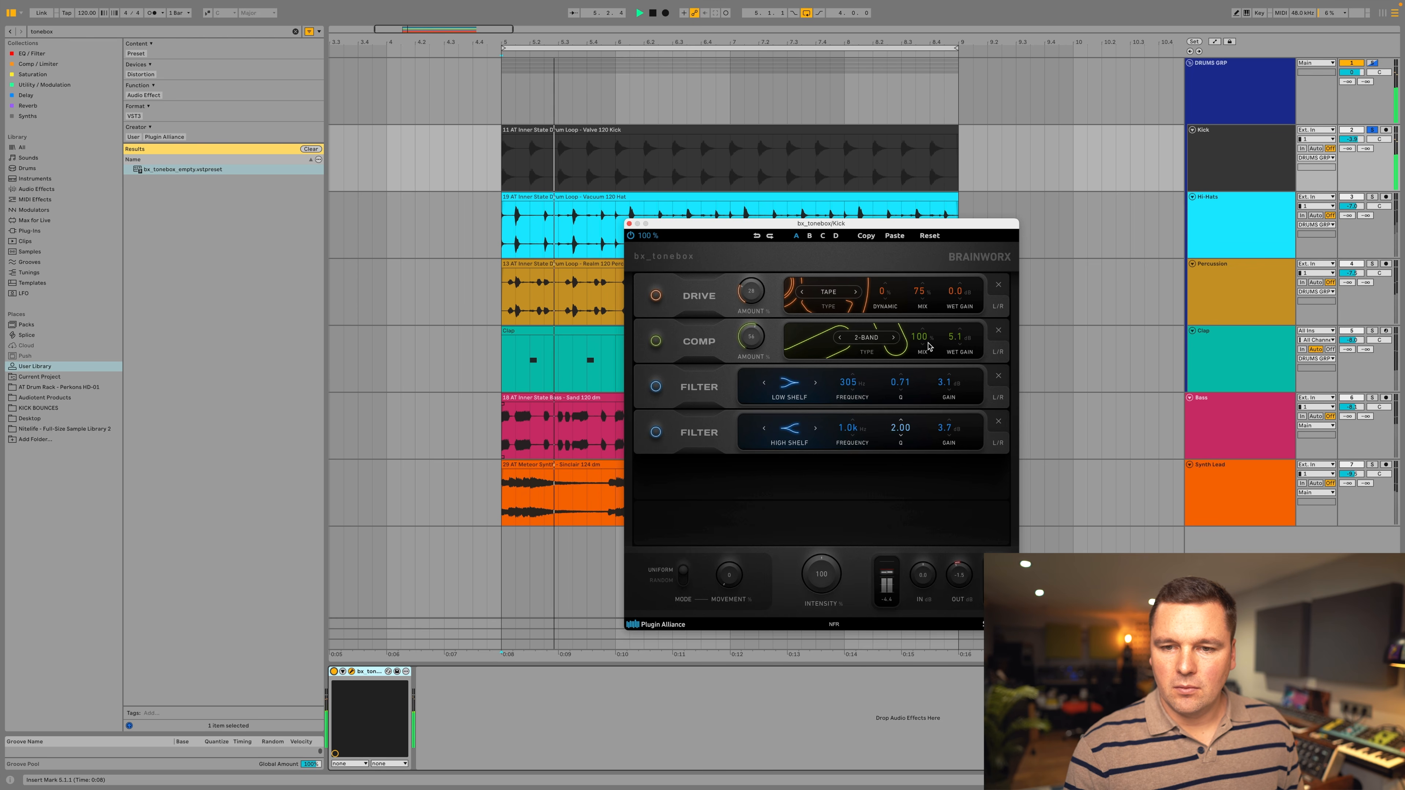
drag(856, 430, 942, 430)
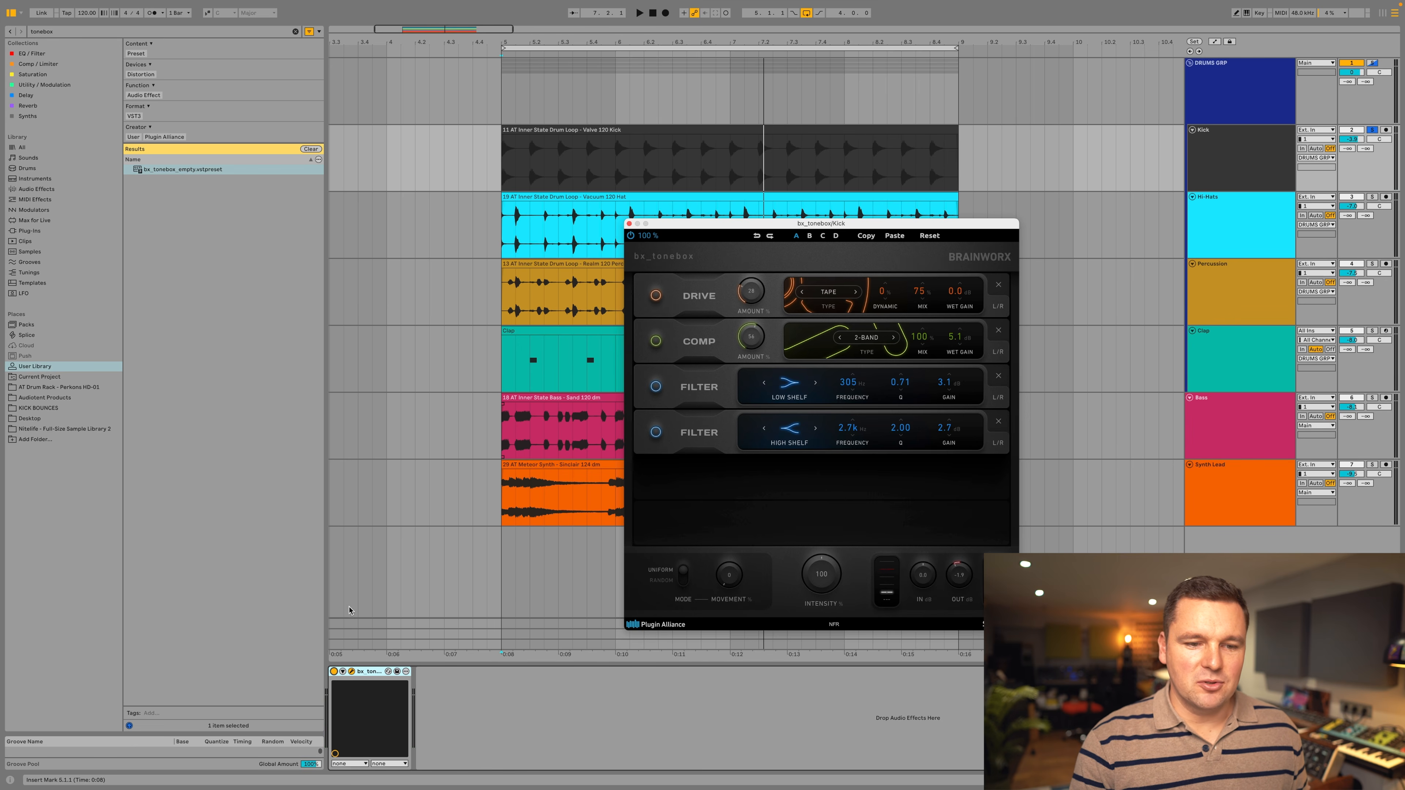
Play the soloed Kick loop and compare it with bx_tonebox bypassed and active.
click(334, 673)
key(space)
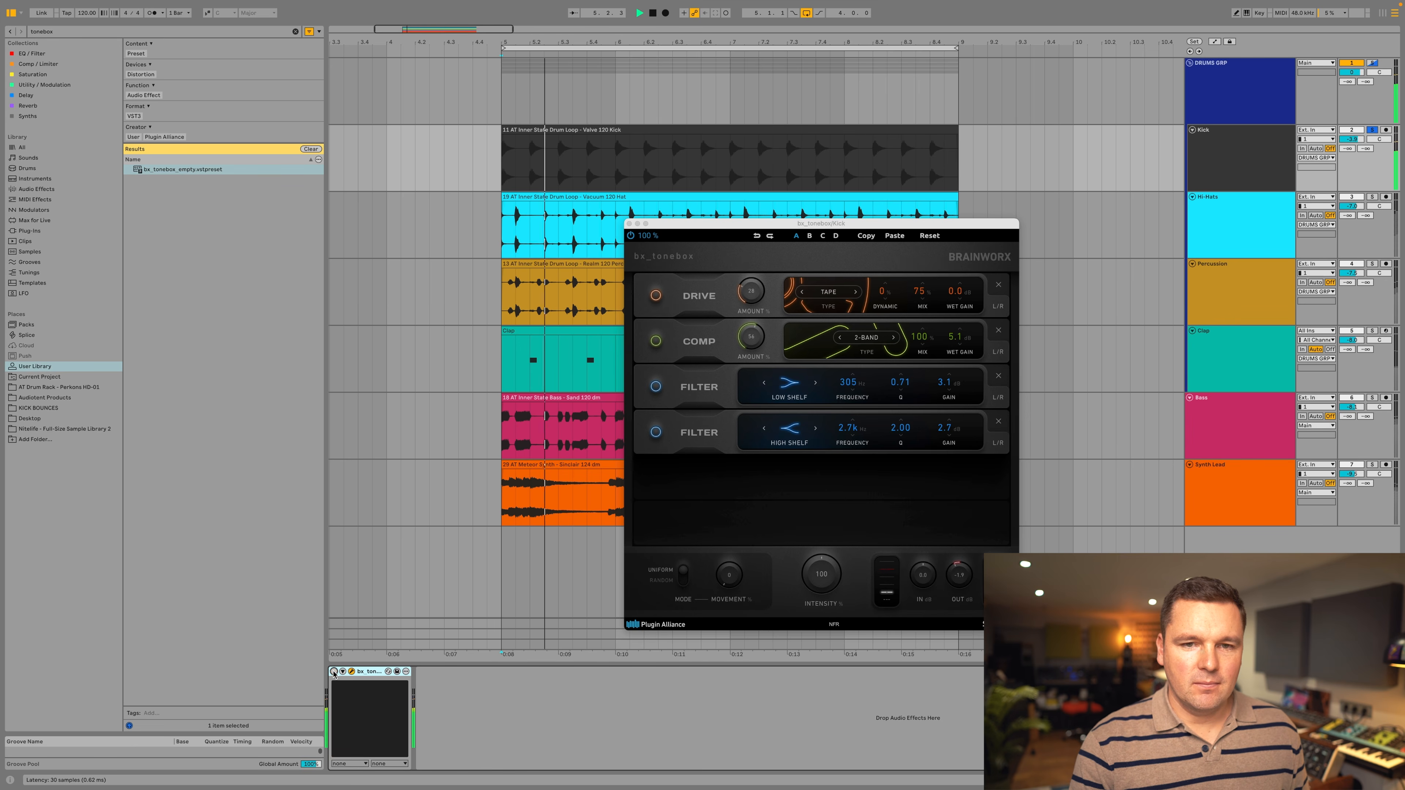
click(334, 672)
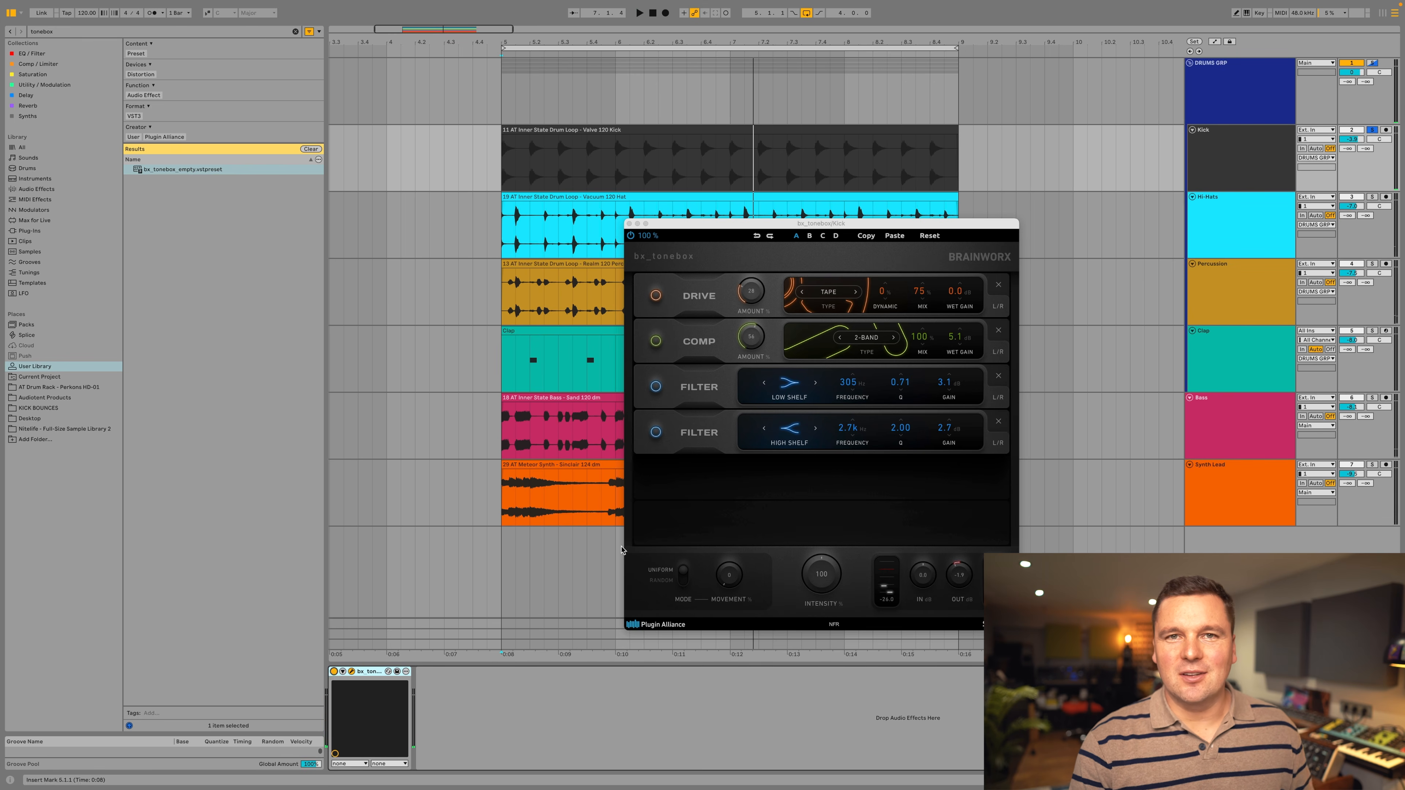
Unsolo the Kick track and play the full mix, comparing bx_tonebox bypassed and active on the Kick.
click(1371, 130)
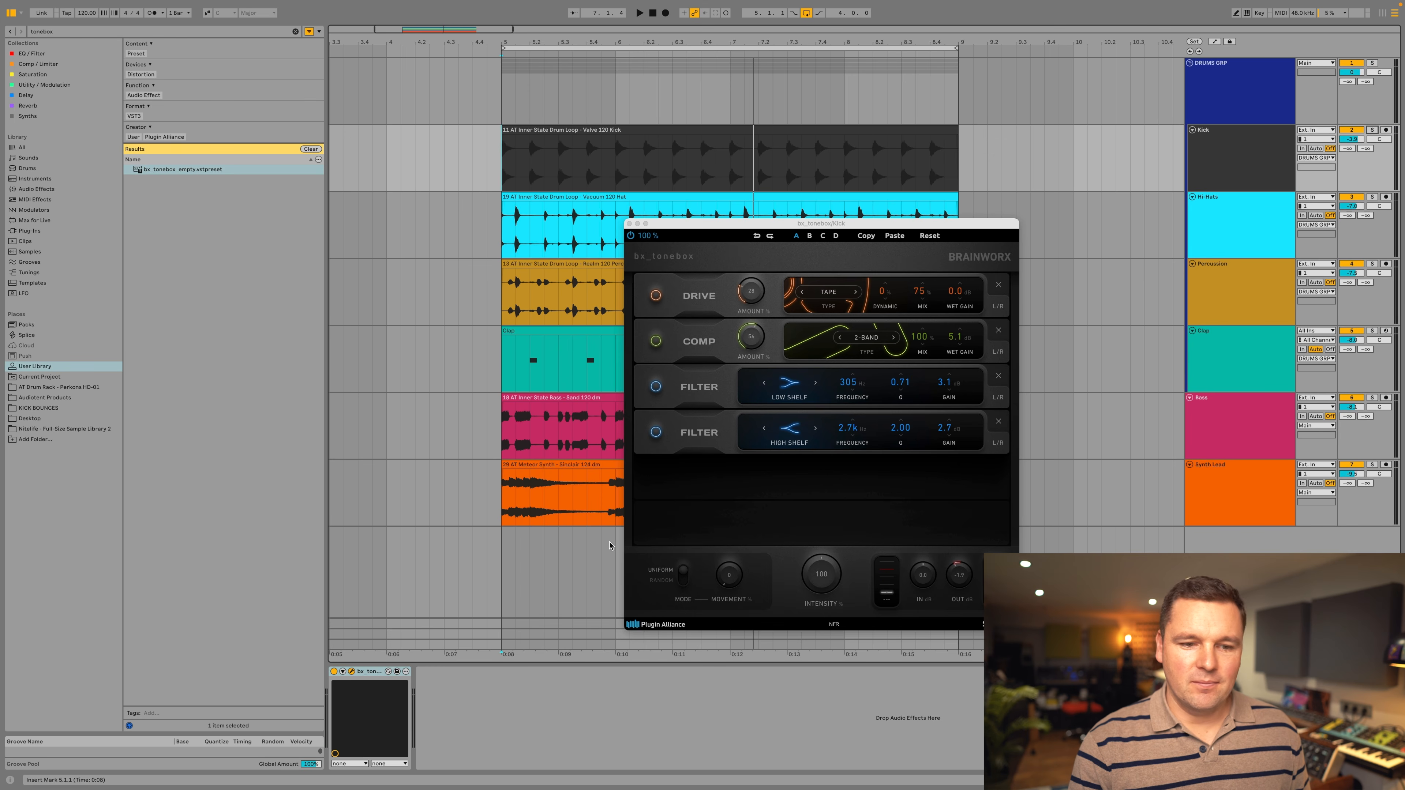
key(space)
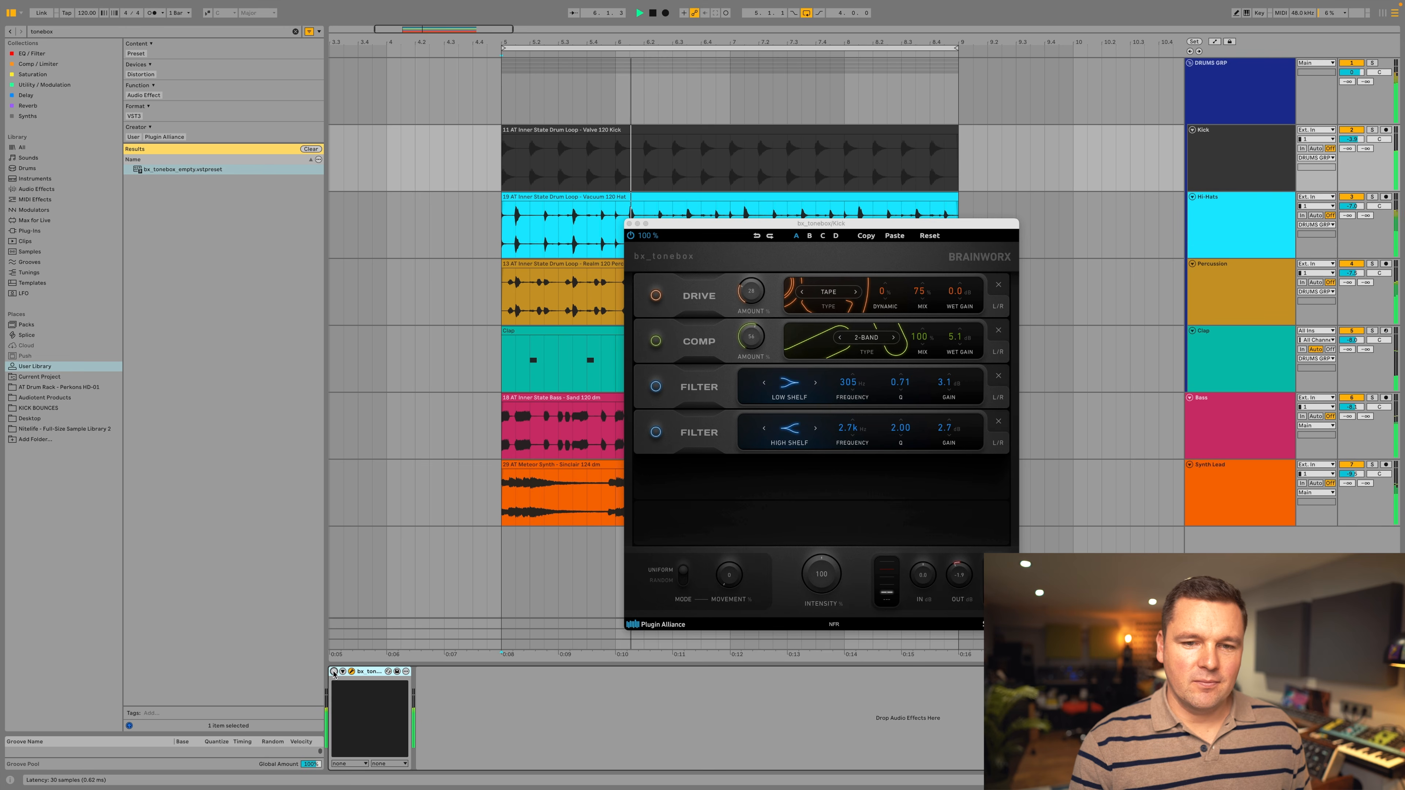
click(334, 672)
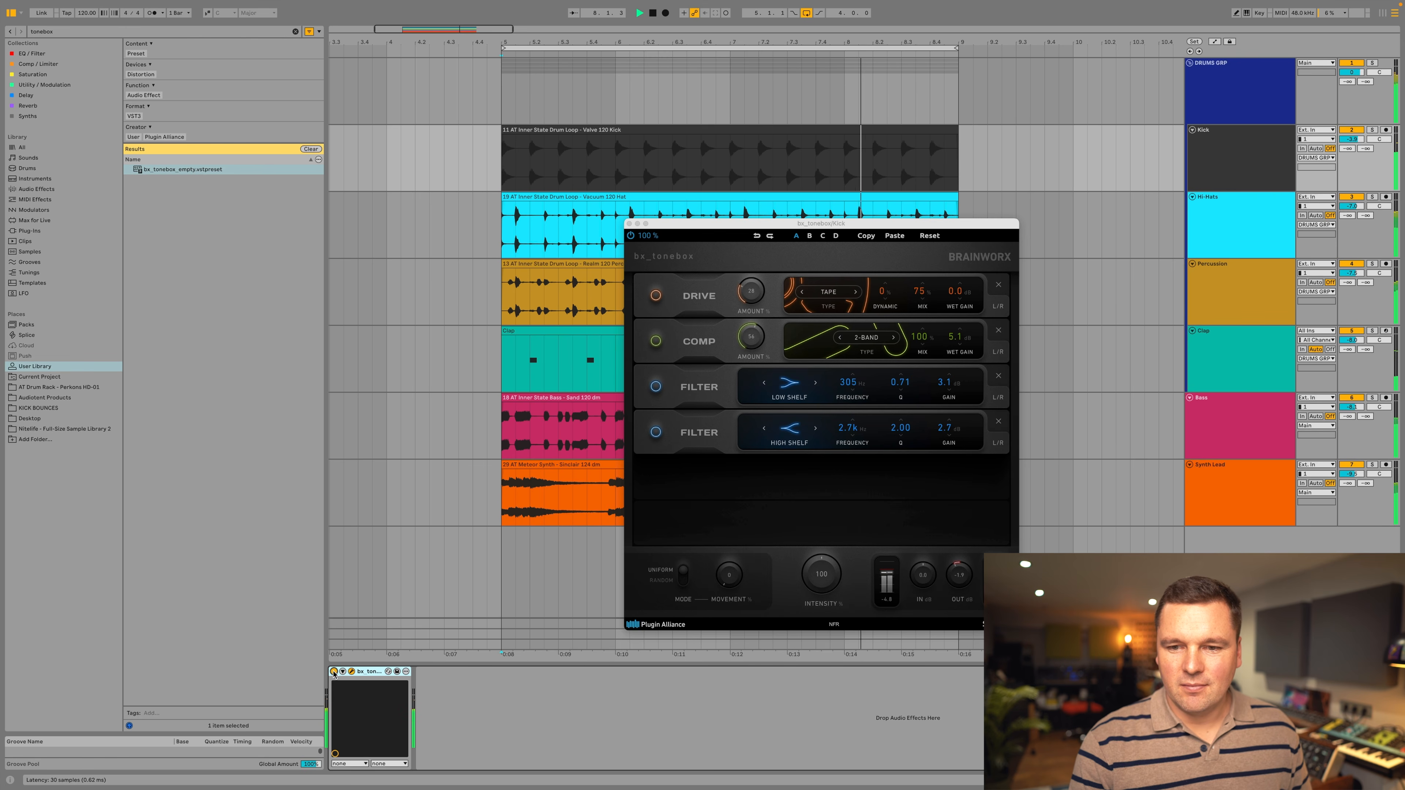
Set the Kick's low shelf to 505 Hz with 4.8 dB gain, lower the plugin output slightly, and compare against bypass.
drag(953, 389, 954, 379)
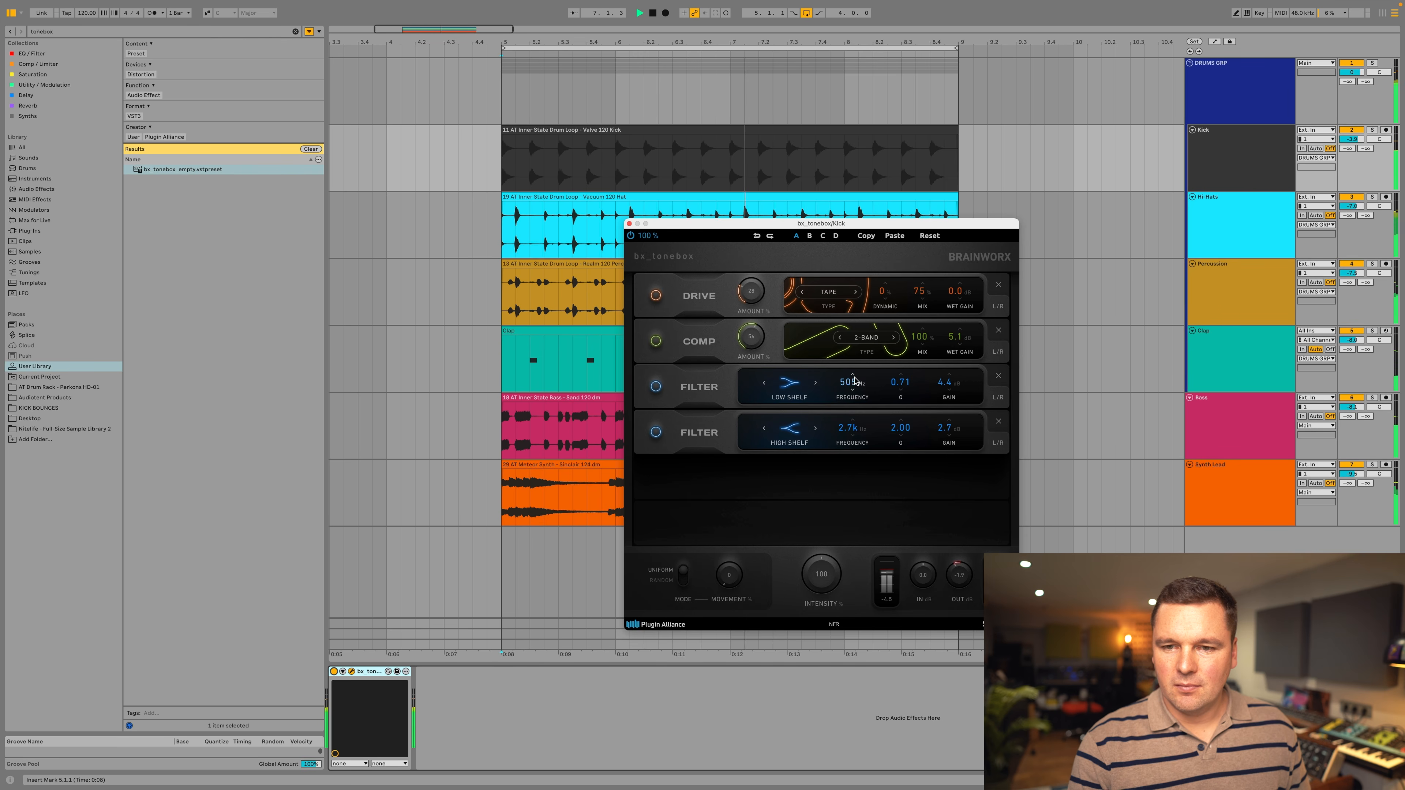
drag(957, 592, 958, 594)
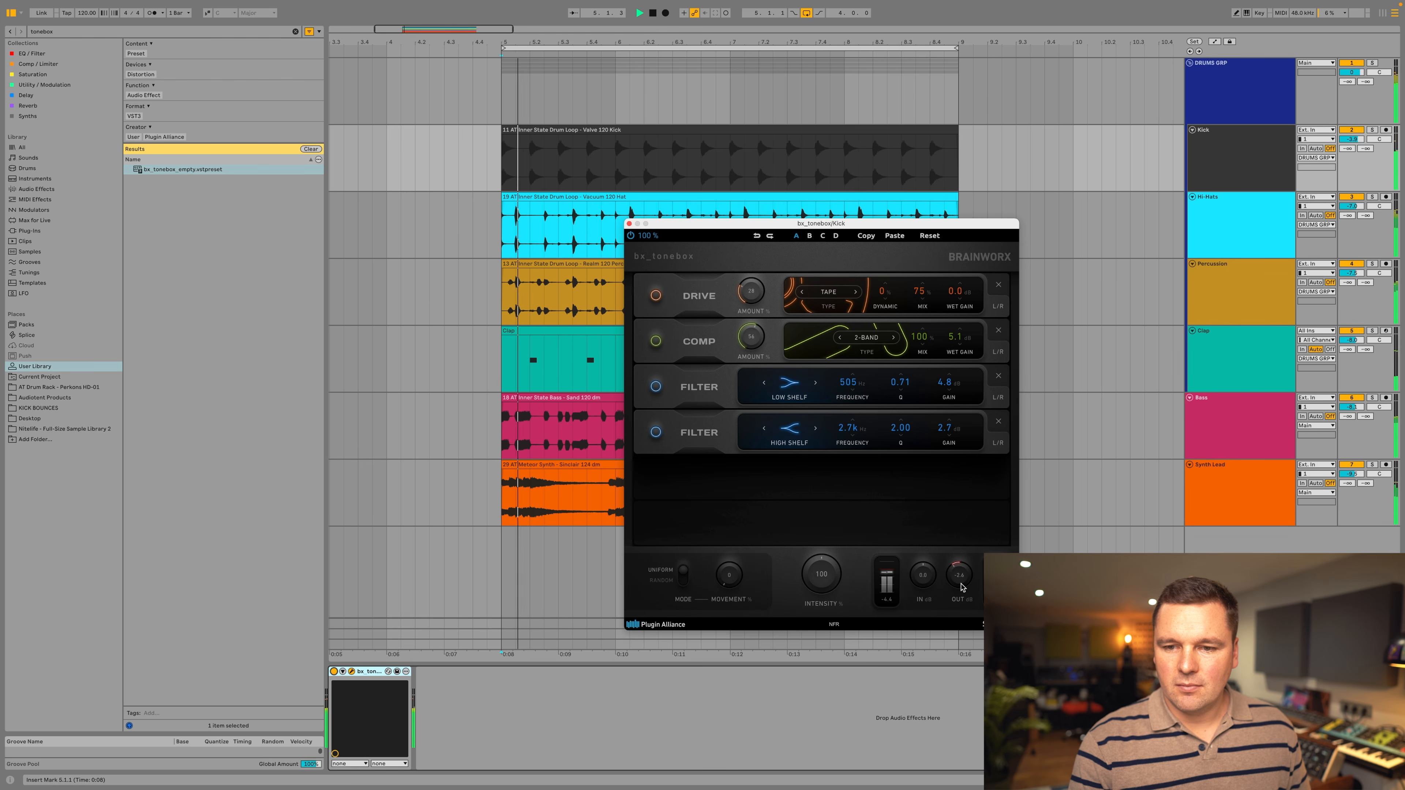
click(334, 672)
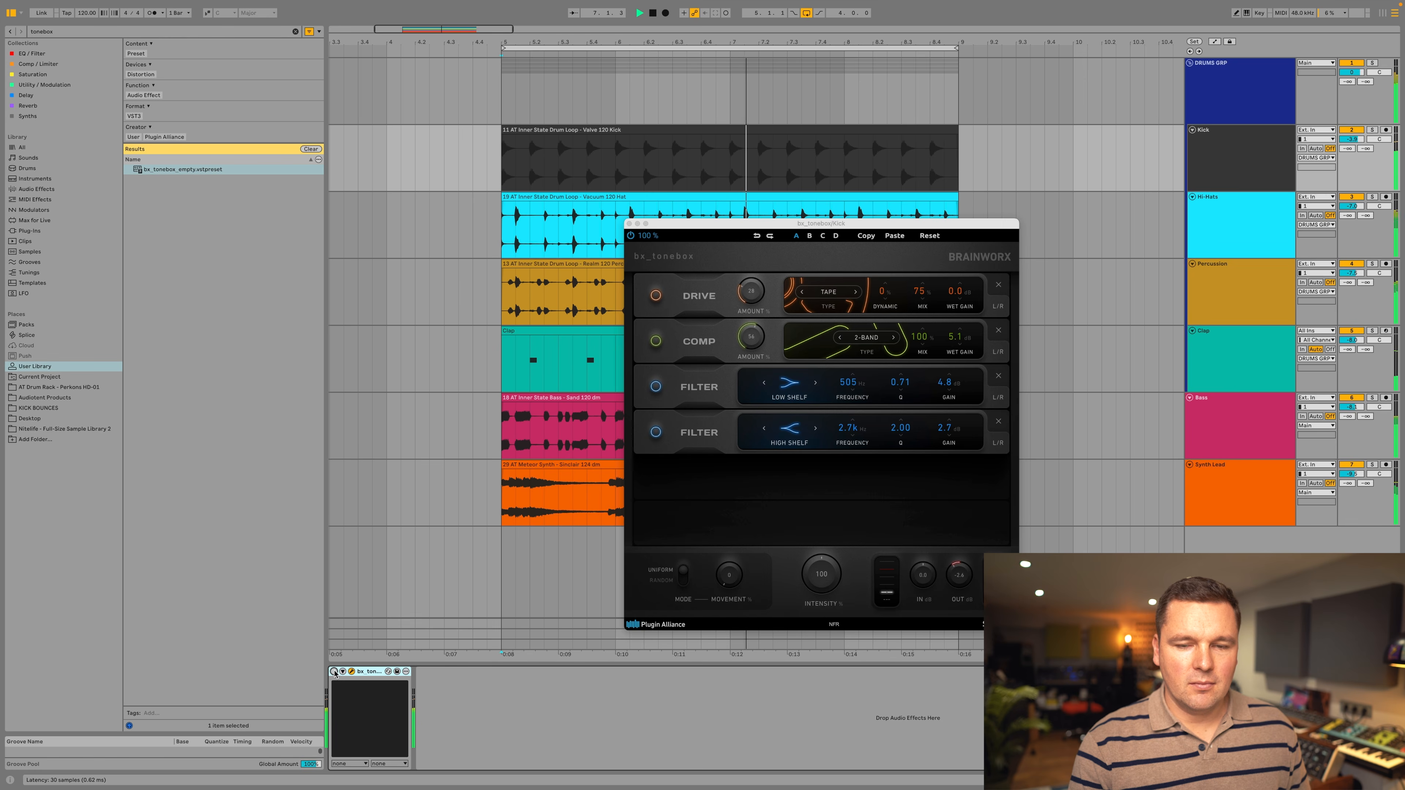
click(335, 672)
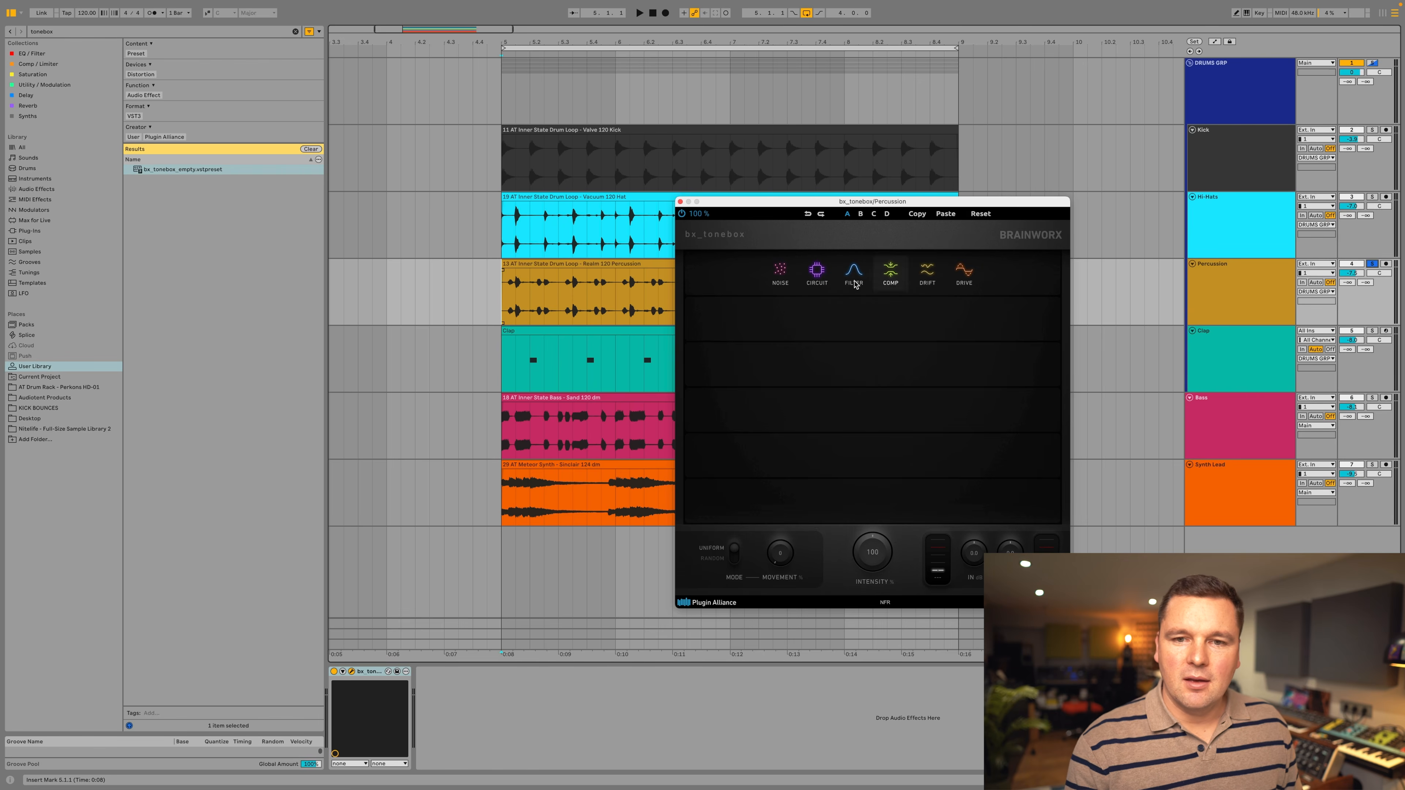
Add a Noise module in the first slot of bx_tonebox on the Percussion track and set its type to Vinyl Hum.
click(780, 272)
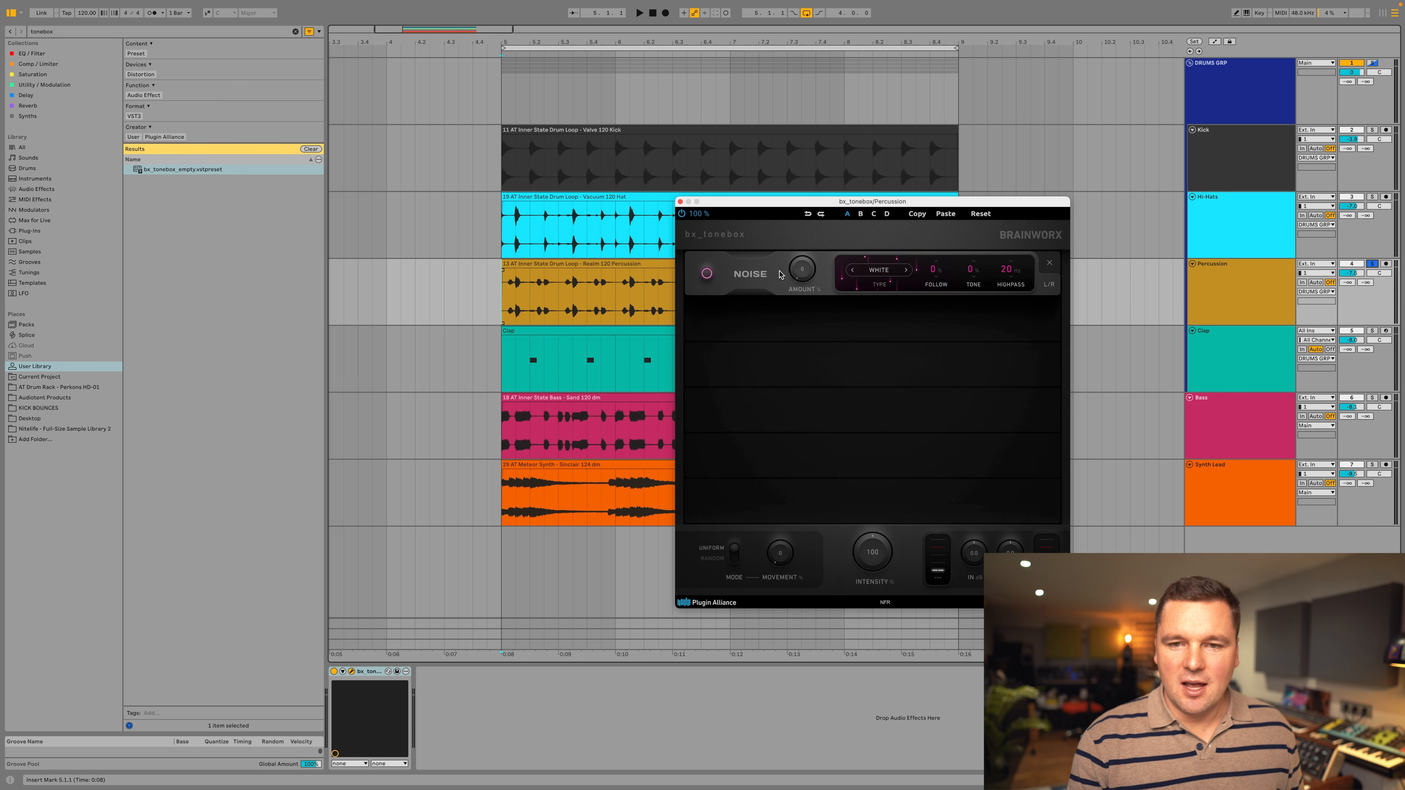
click(885, 272)
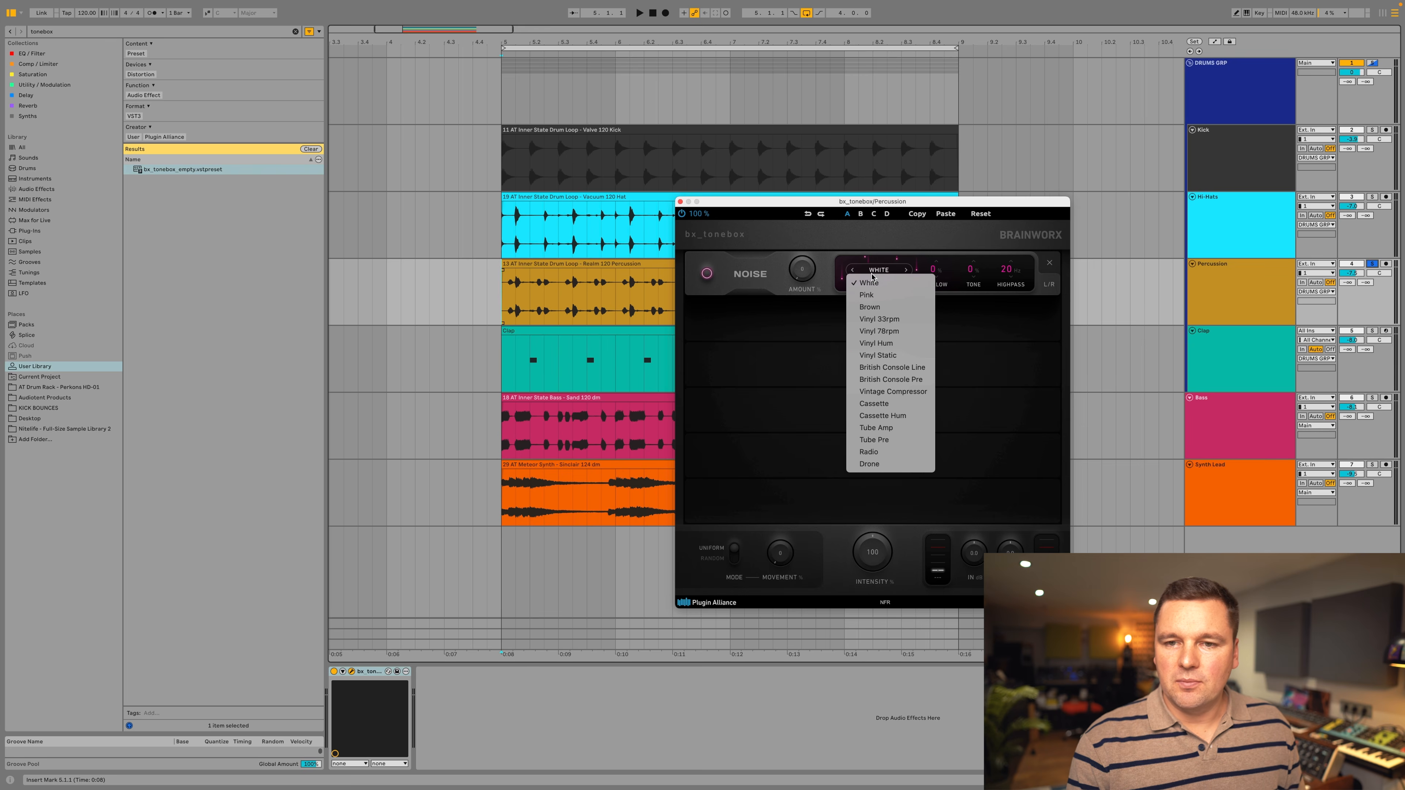
click(876, 269)
click(882, 270)
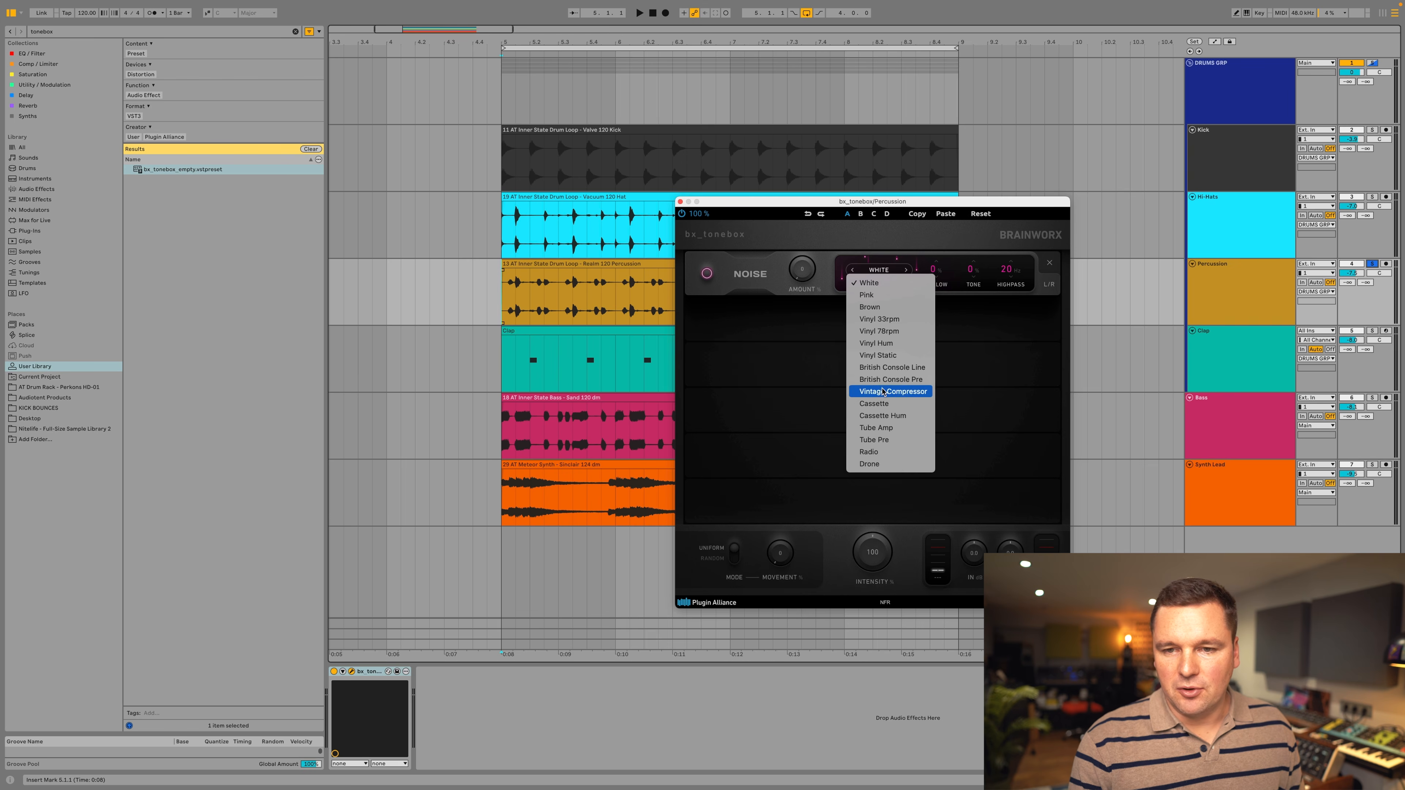
click(879, 344)
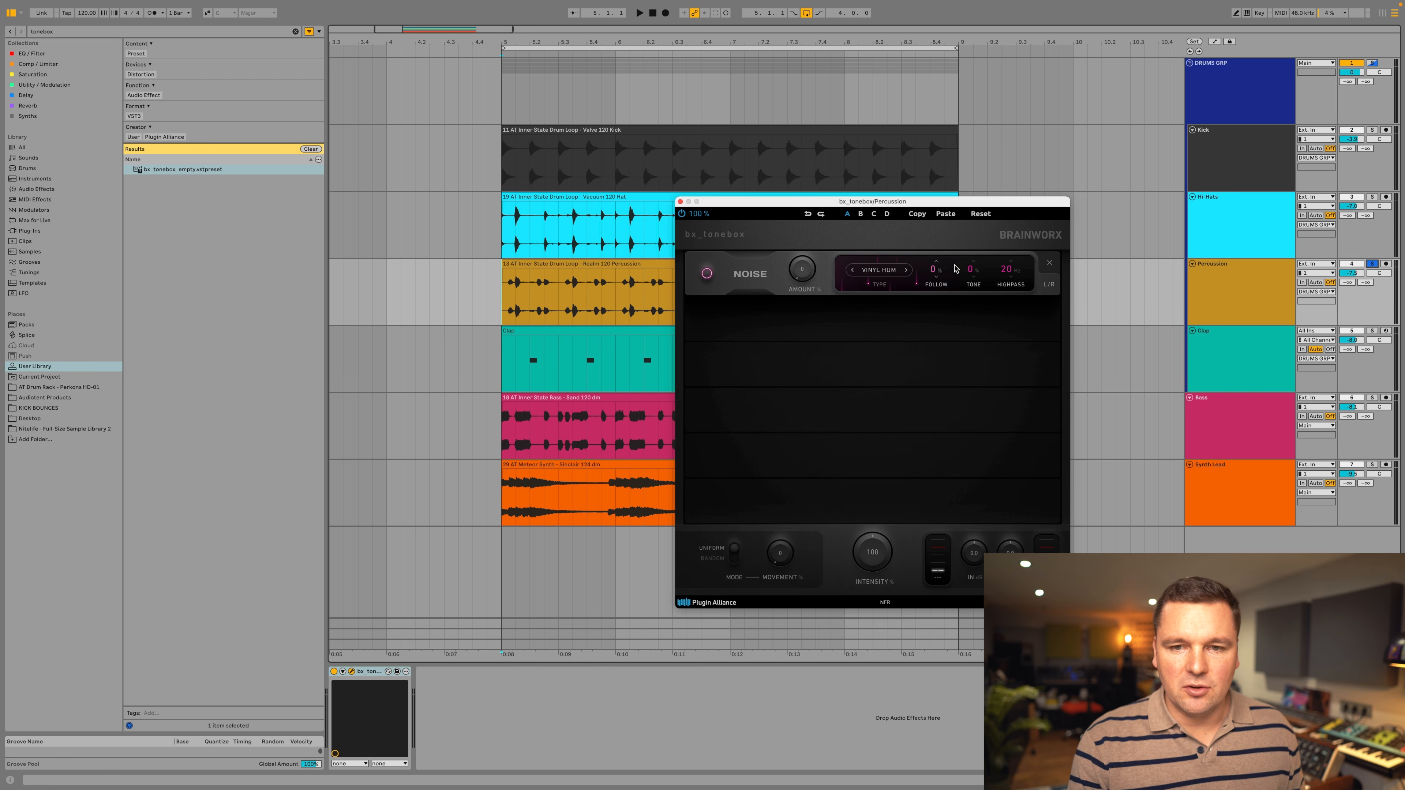
Play the Percussion loop, raise the noise amount, and compare the sound with the Noise module off and on.
key(space)
drag(802, 277, 827, 208)
click(707, 274)
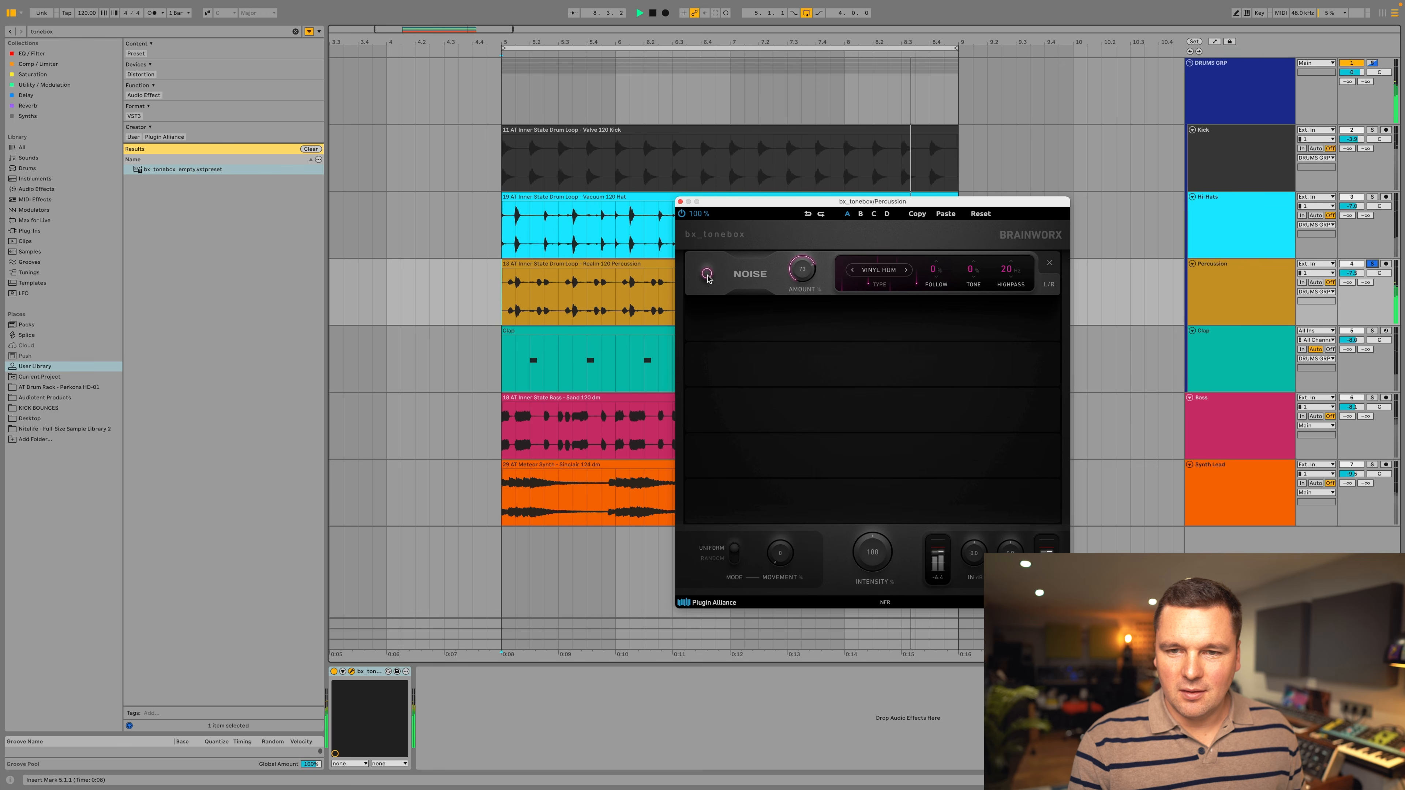
click(708, 275)
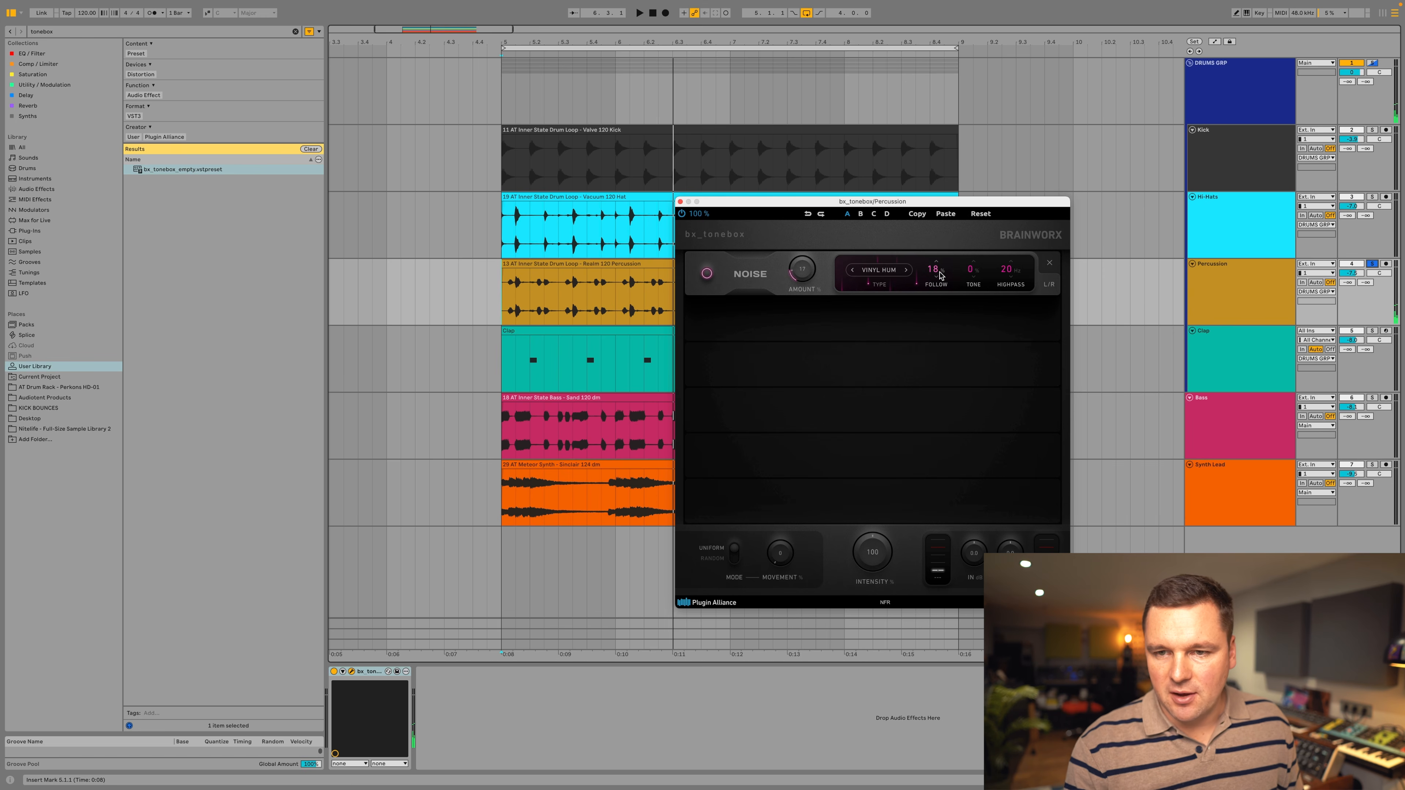
During playback, set the Noise module to White with 100% follow, -86% tone and a 77 Hz highpass.
key(space)
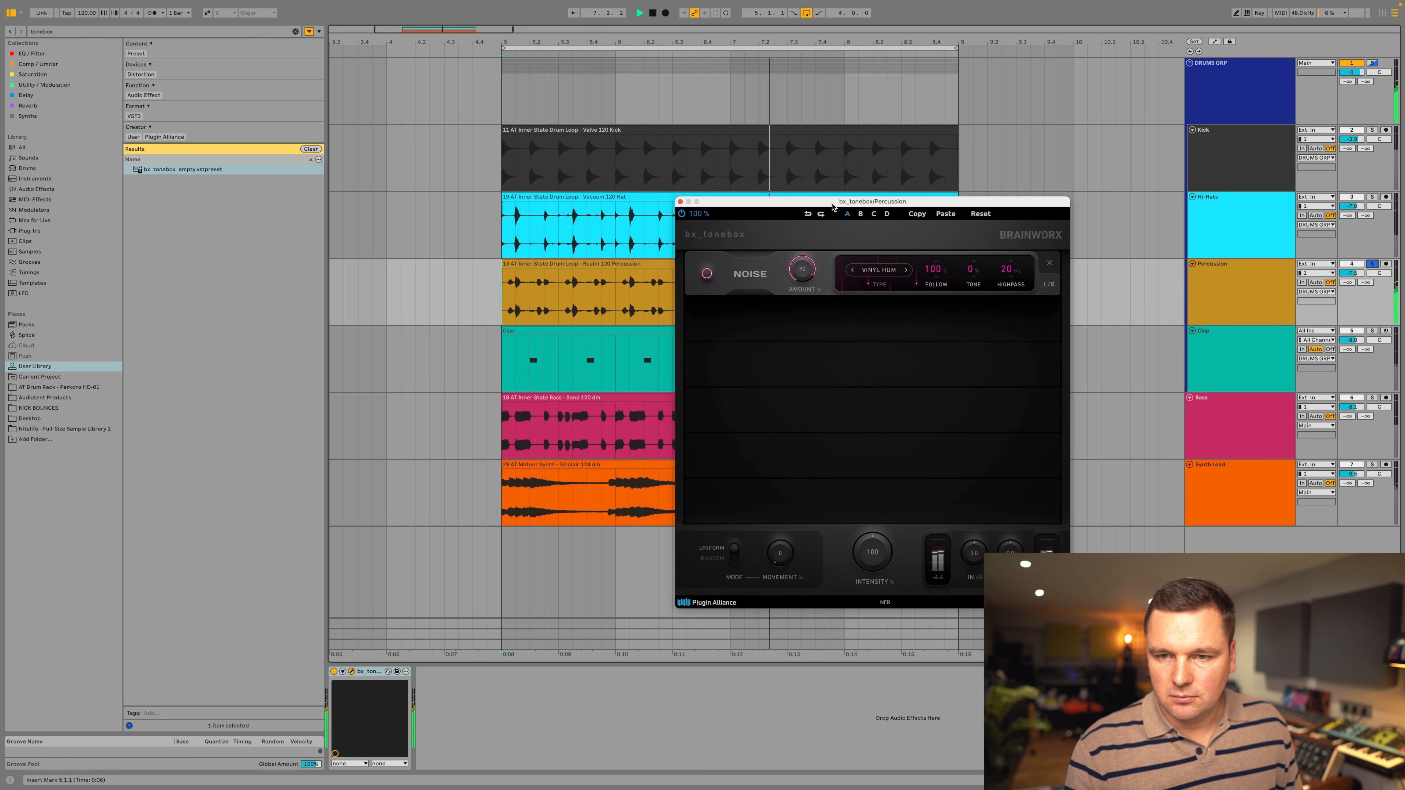
click(879, 270)
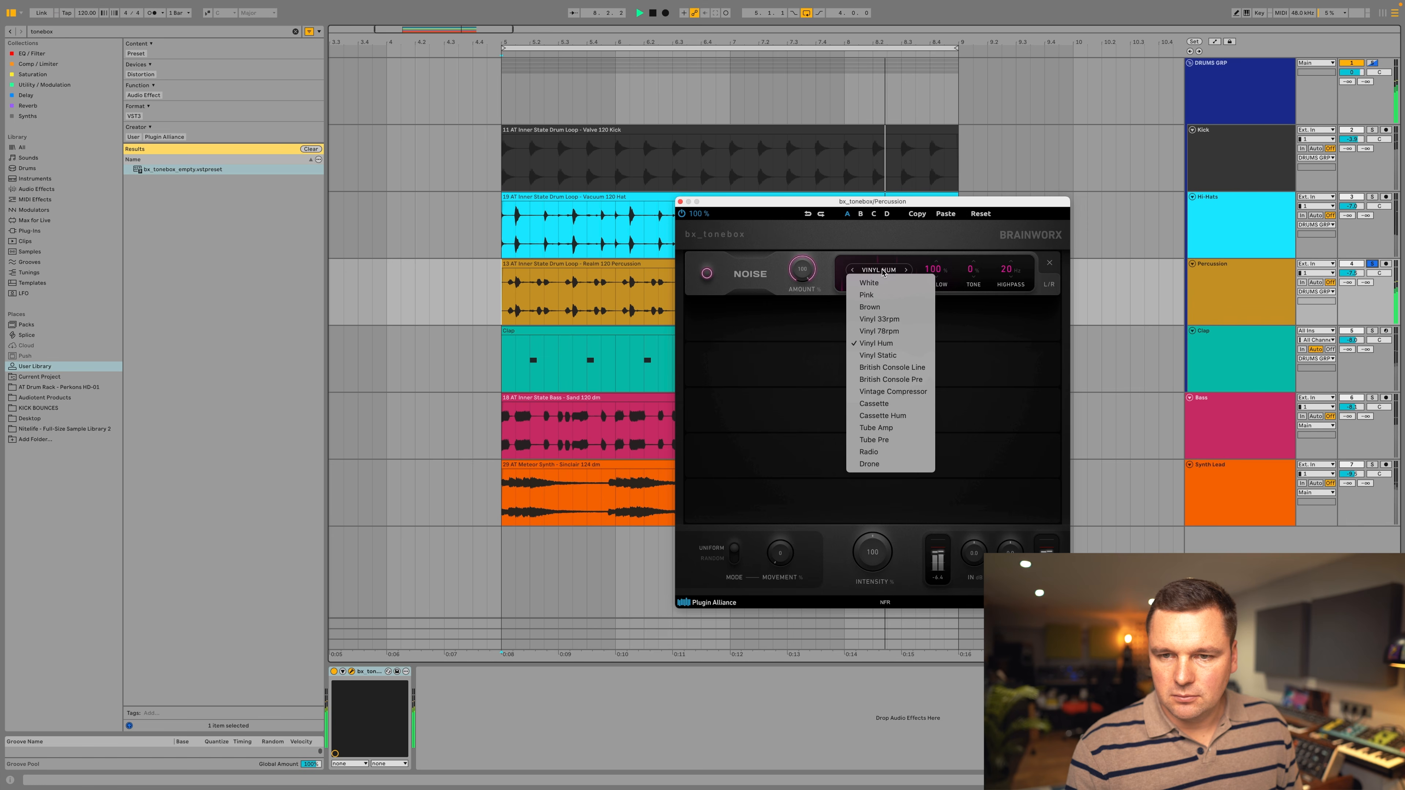
click(880, 283)
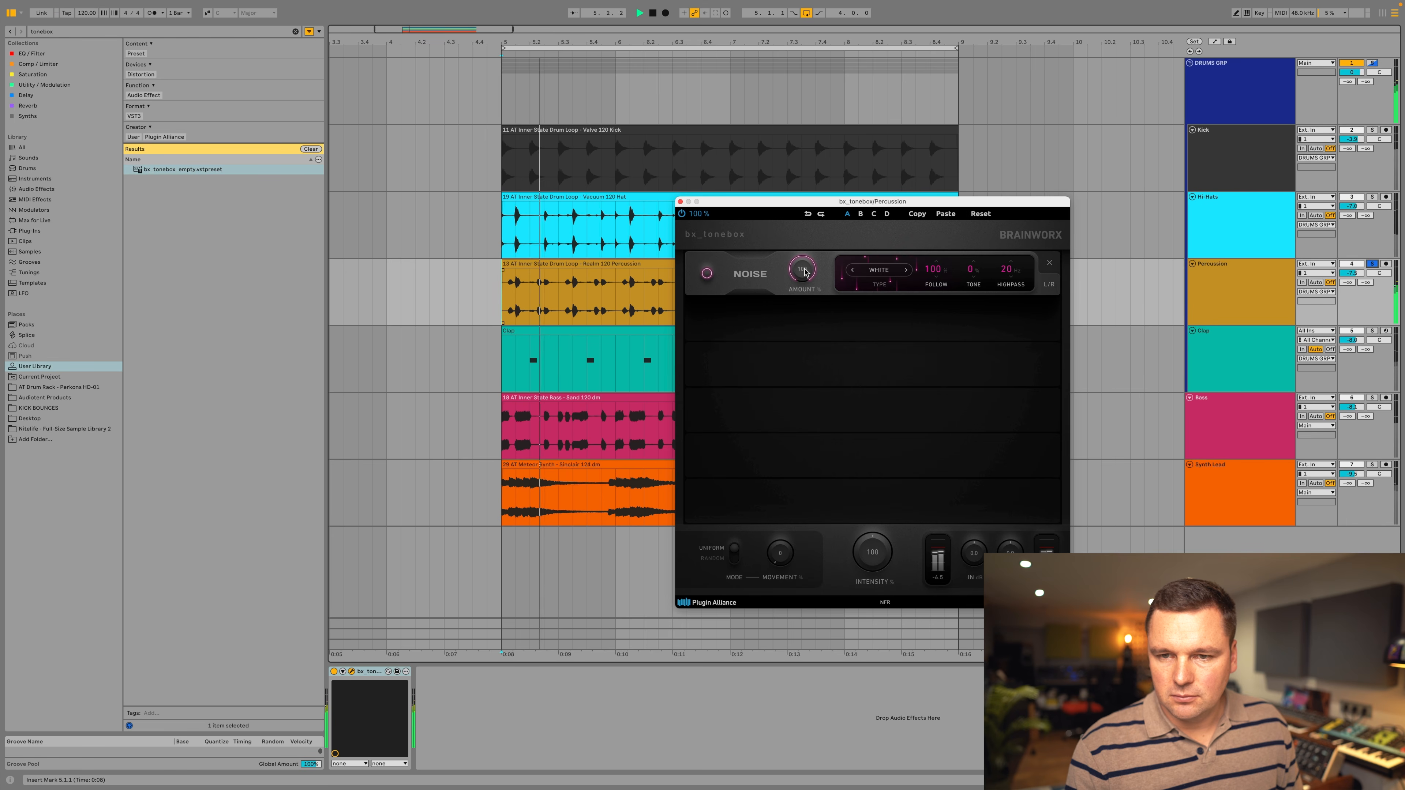
drag(804, 275, 804, 278)
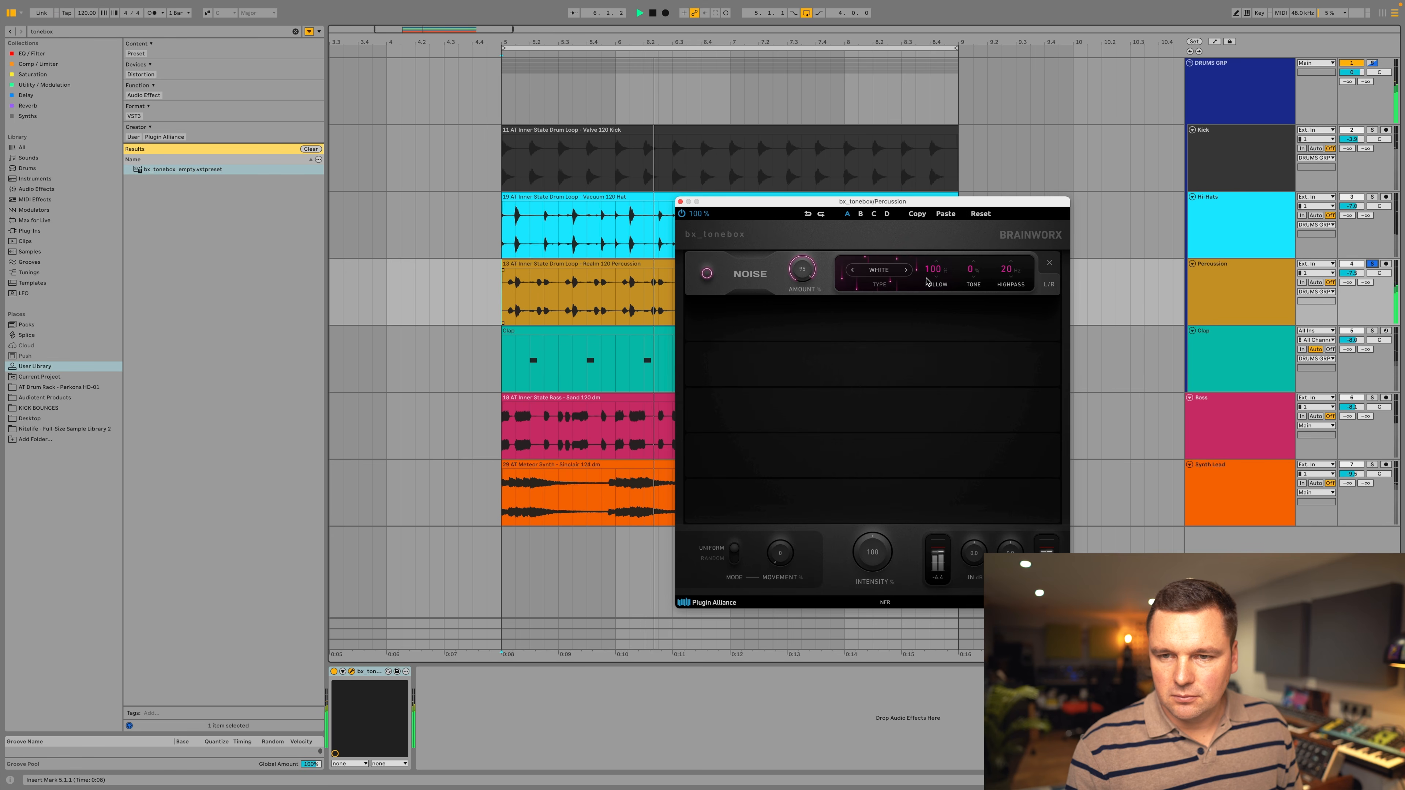
drag(970, 274, 1018, 261)
Audition the Vinyl 78rpm, Vinyl Hum, British Console Line and British Console Pre noise types during playback.
click(885, 271)
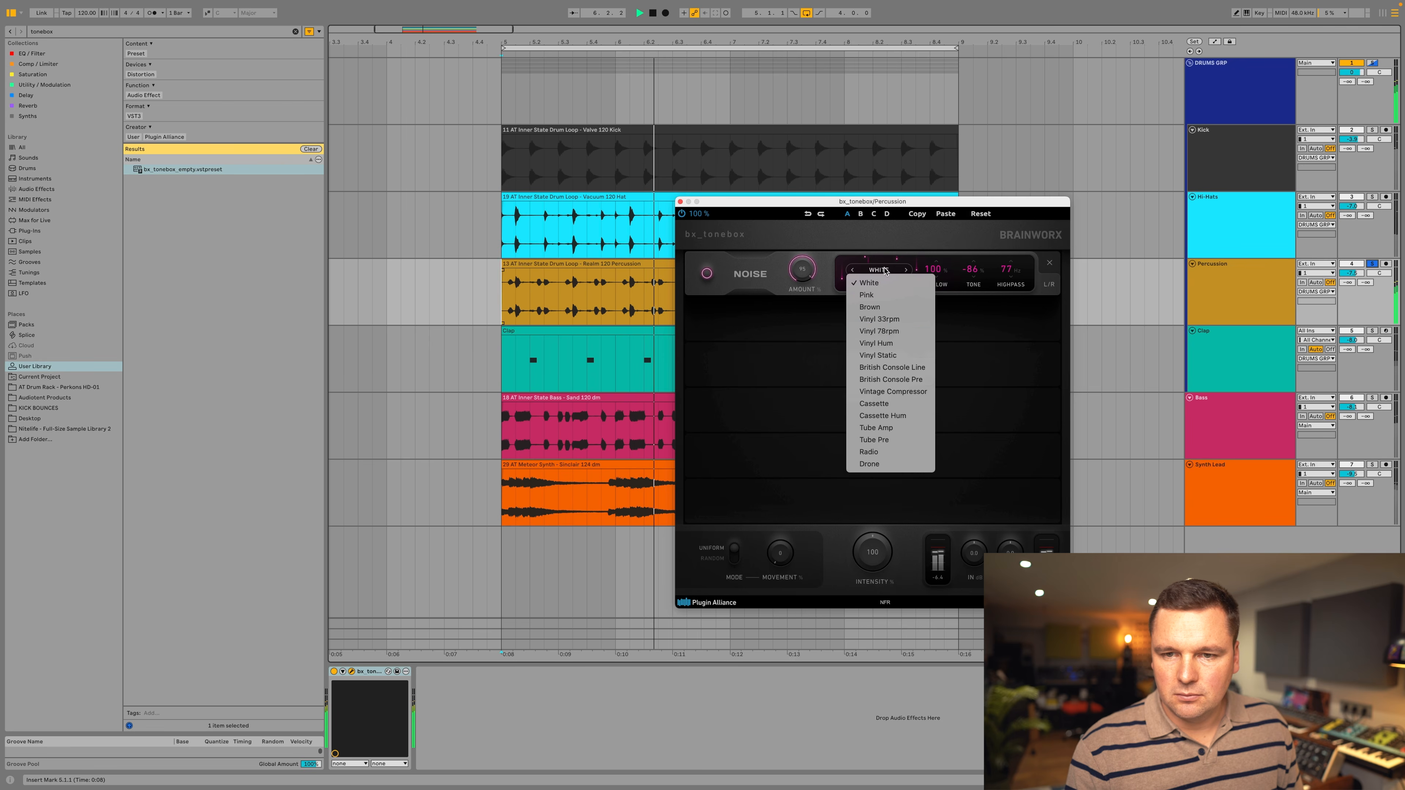
click(879, 331)
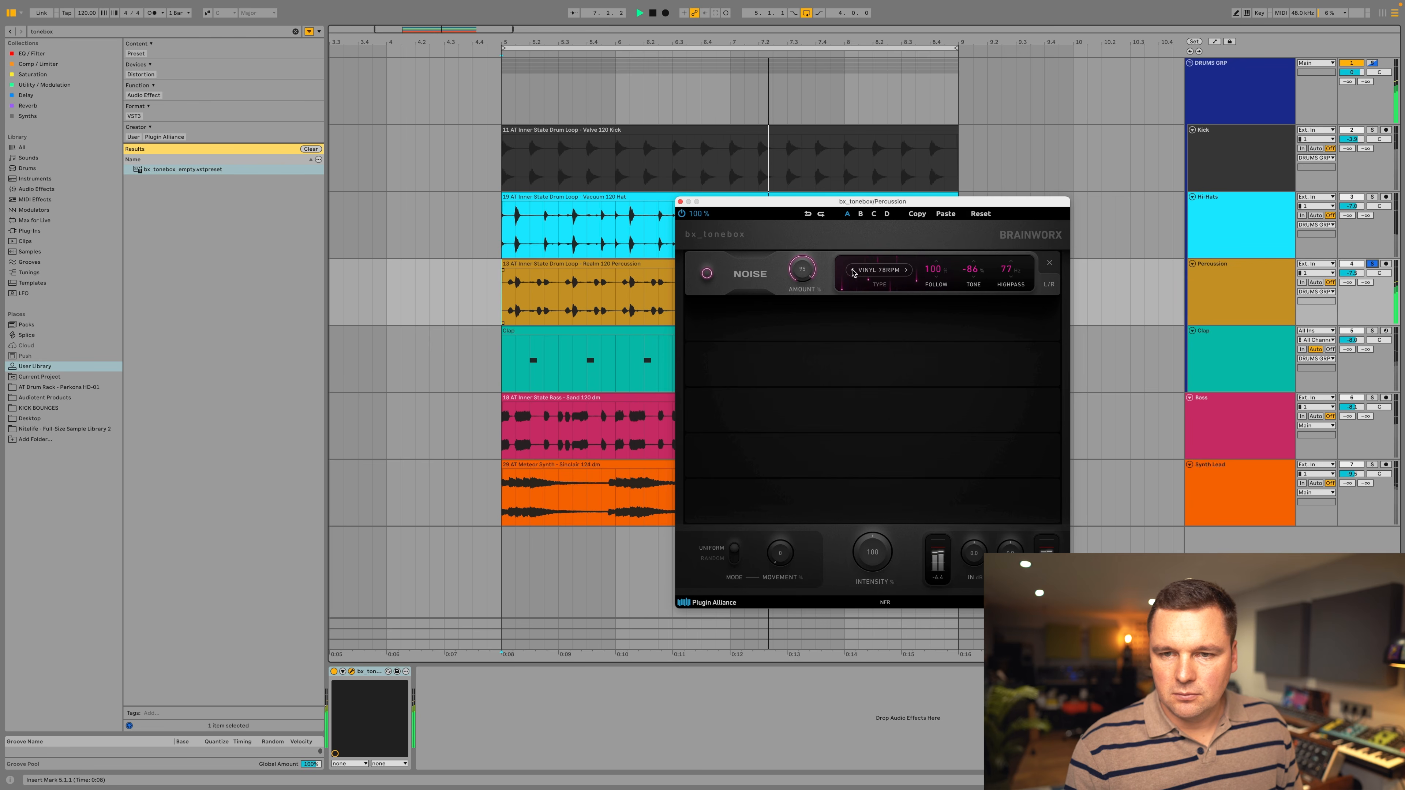
click(871, 271)
click(885, 343)
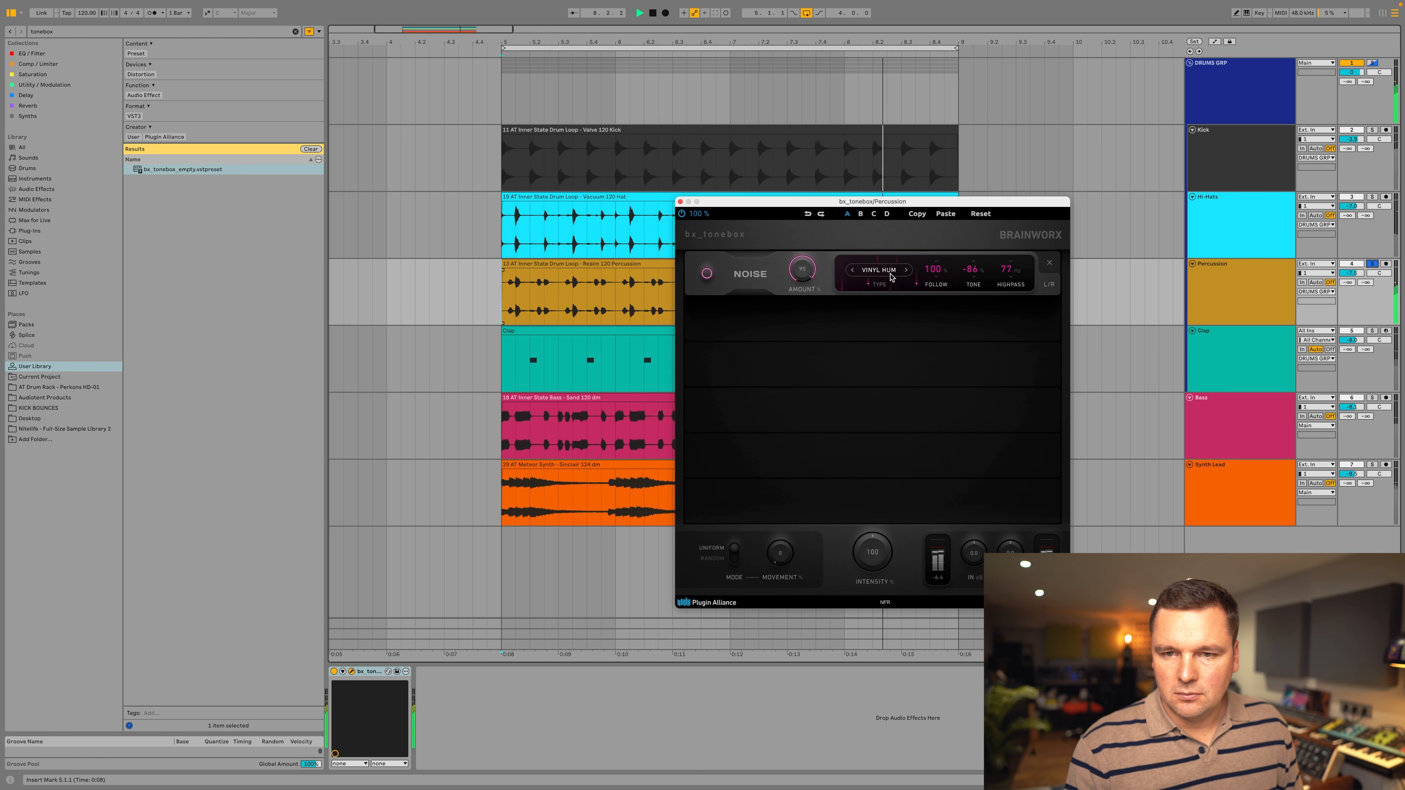
click(891, 276)
click(891, 367)
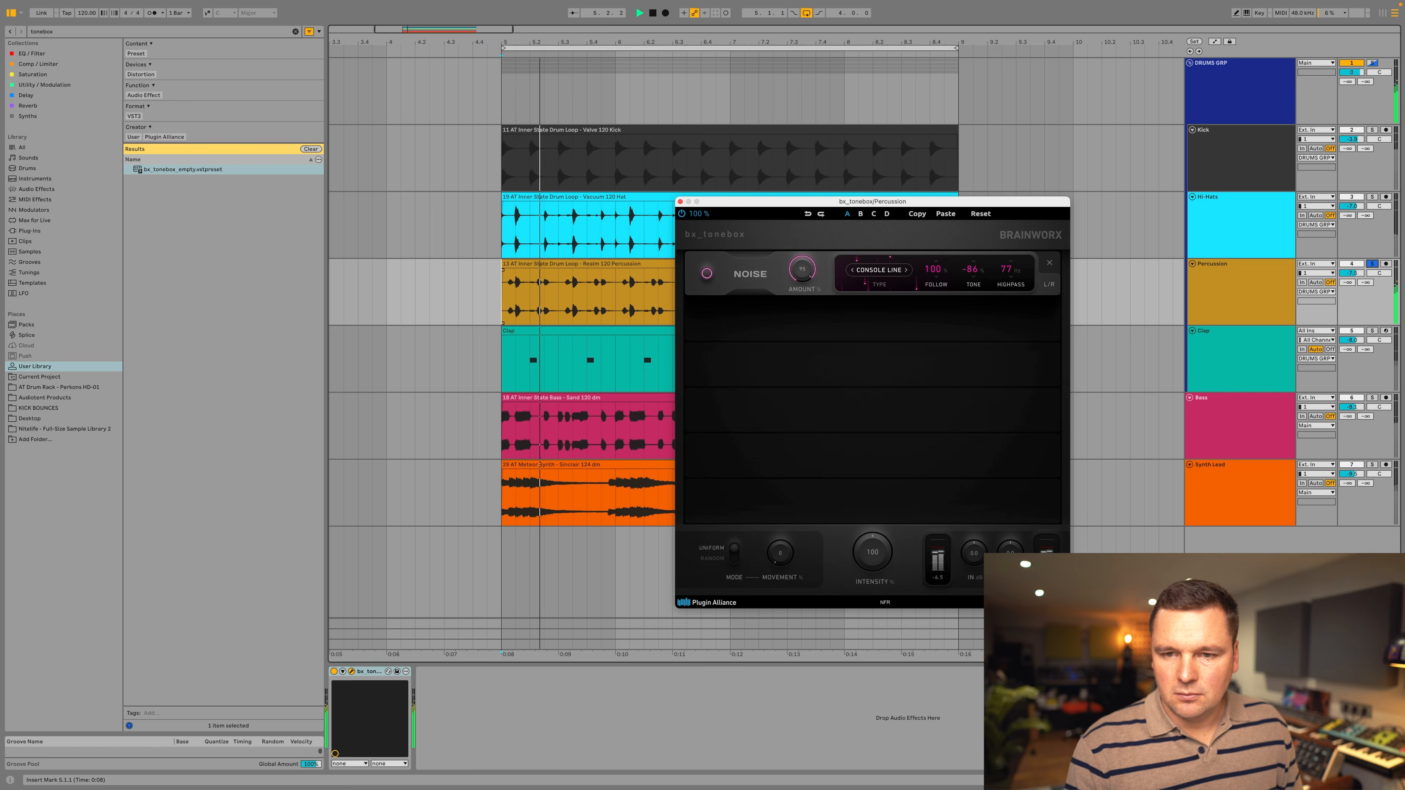
click(874, 271)
click(888, 379)
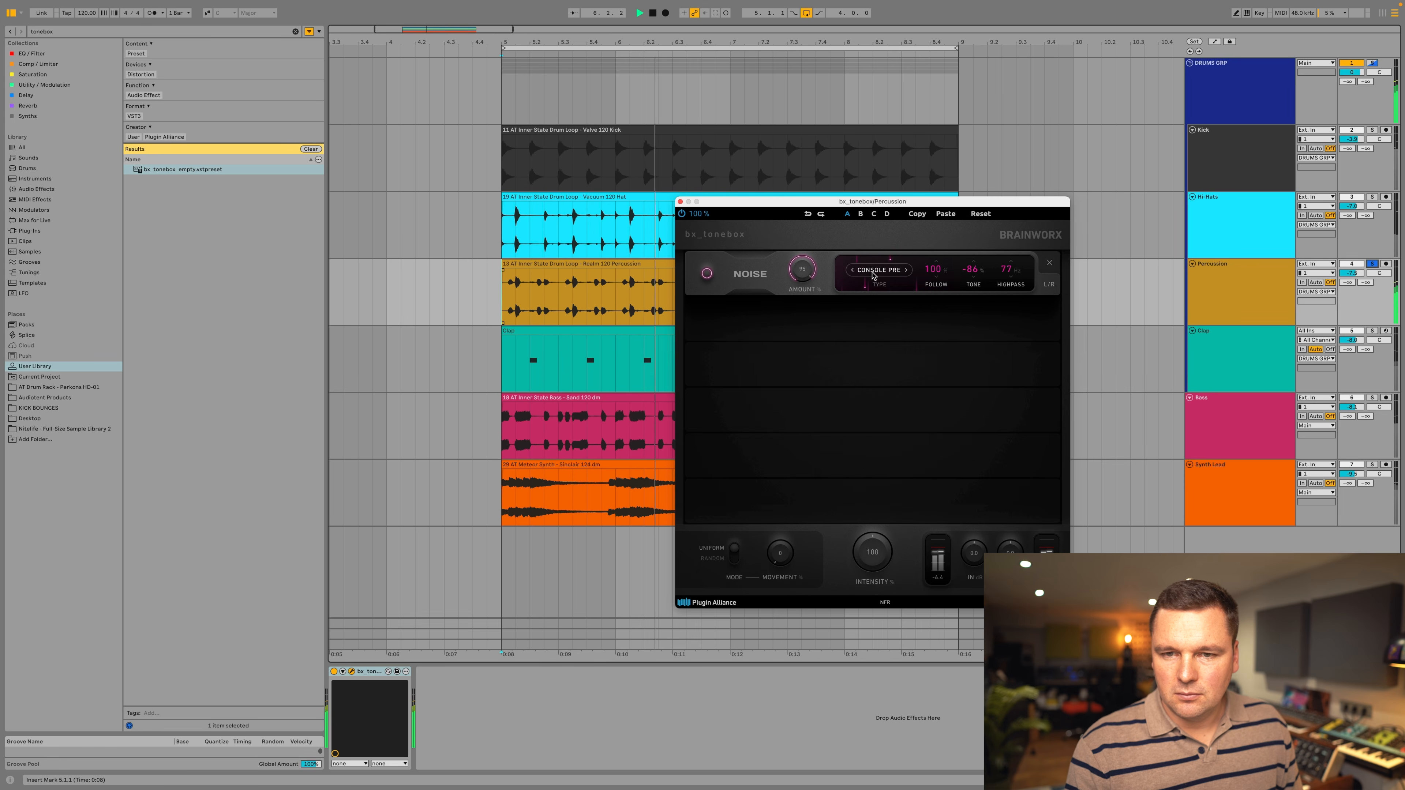
Set the noise type back to White, lower the noise amount, and stop playback.
click(873, 275)
click(805, 271)
drag(800, 324, 796, 353)
mouse_move(891, 319)
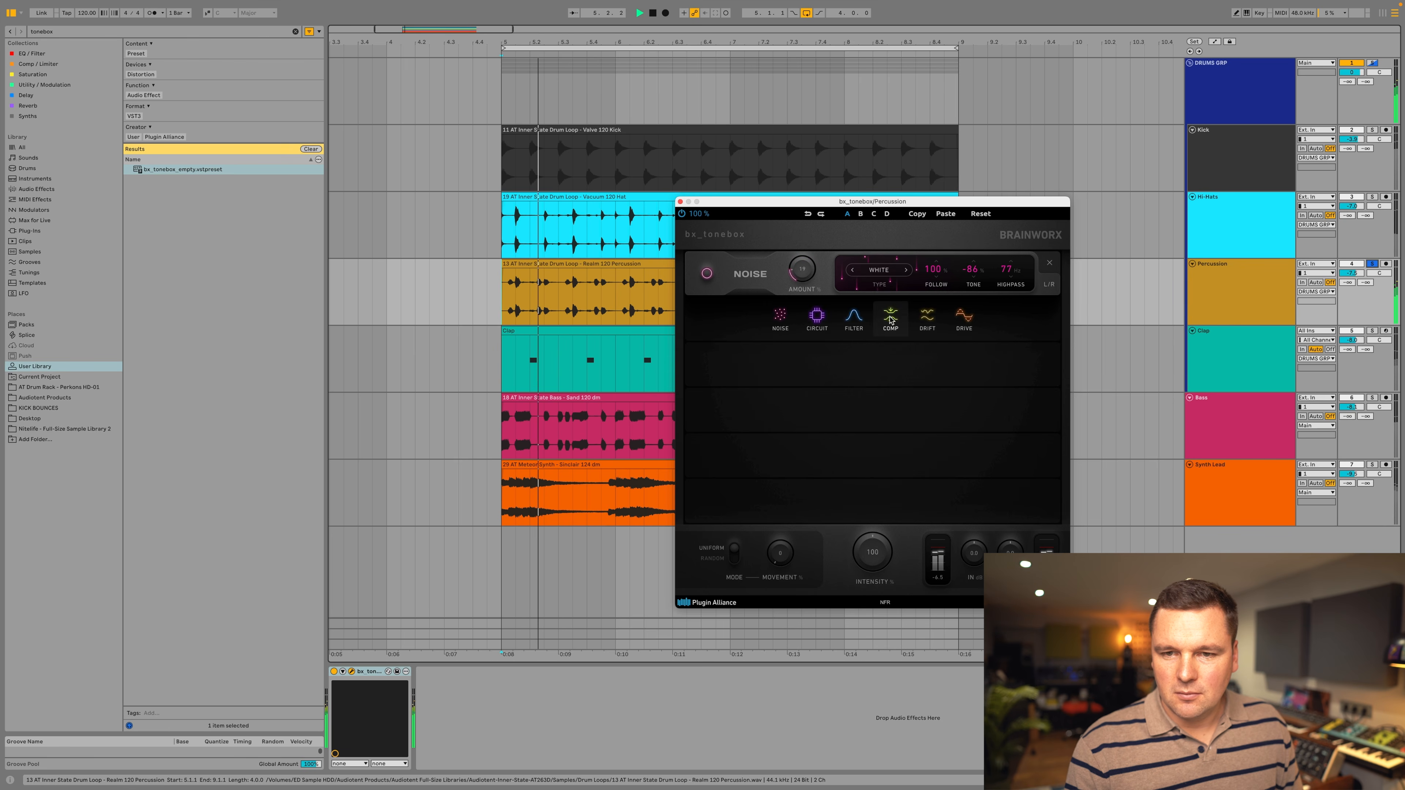
key(space)
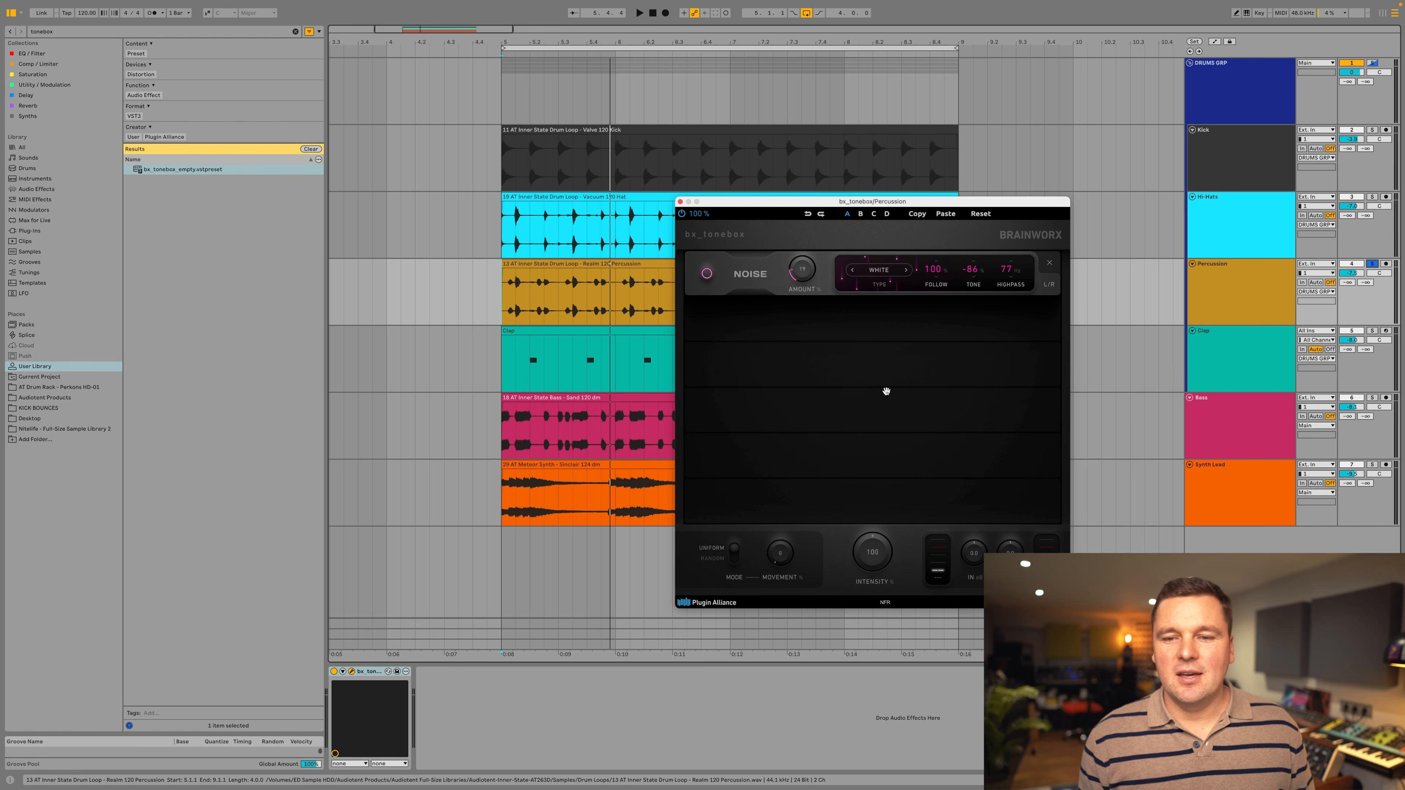
Add a Drive module directly below the Noise module and set its type to Overdrive.
mouse_move(891, 354)
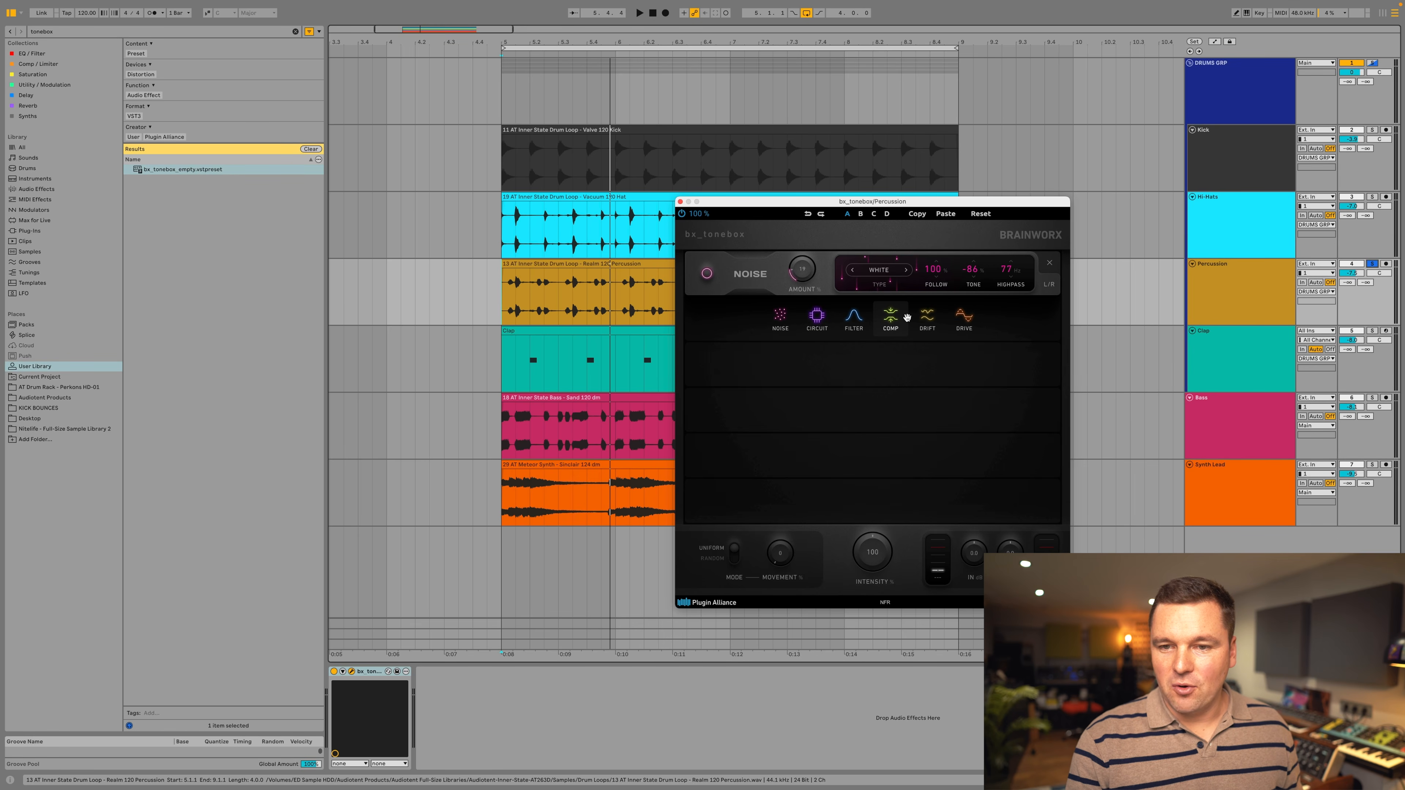
click(964, 318)
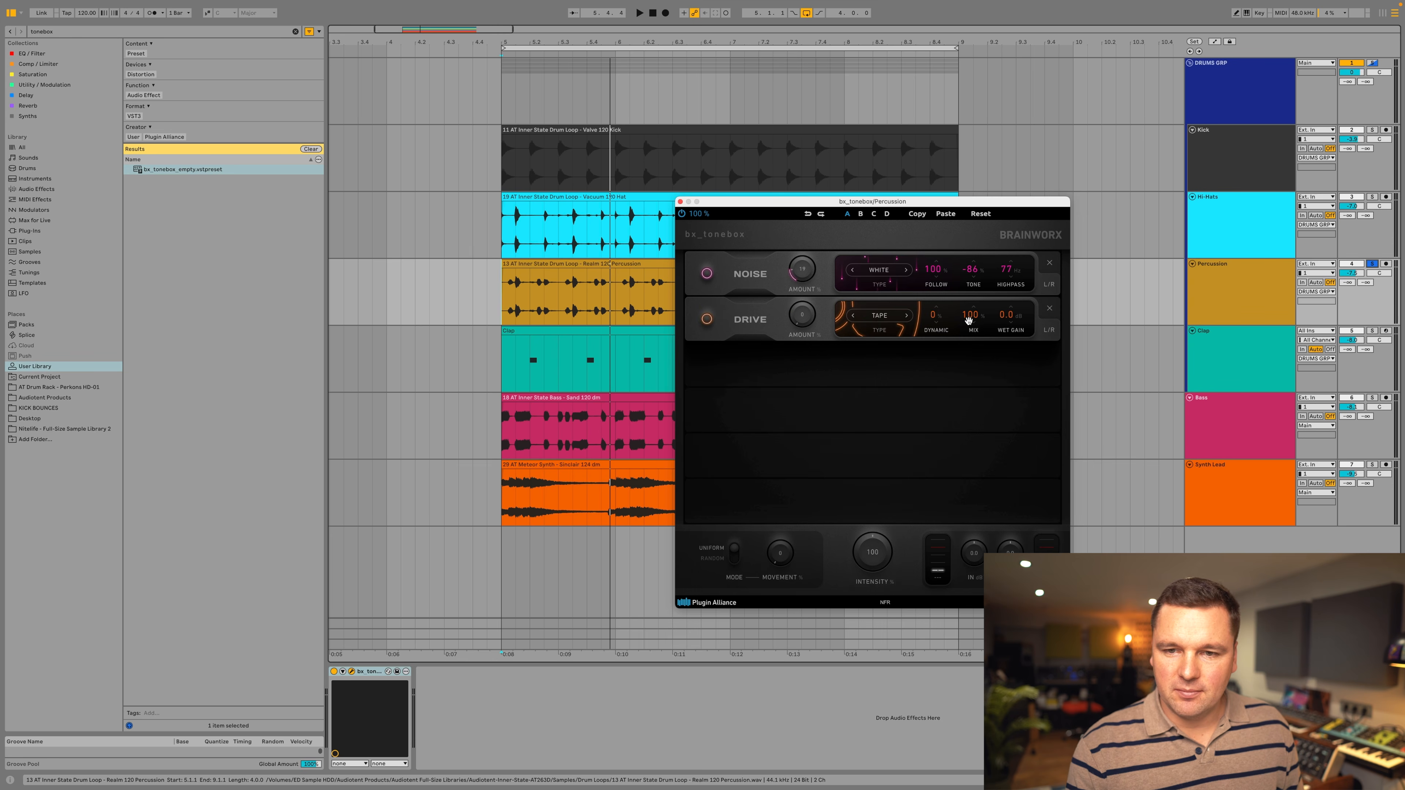
click(882, 315)
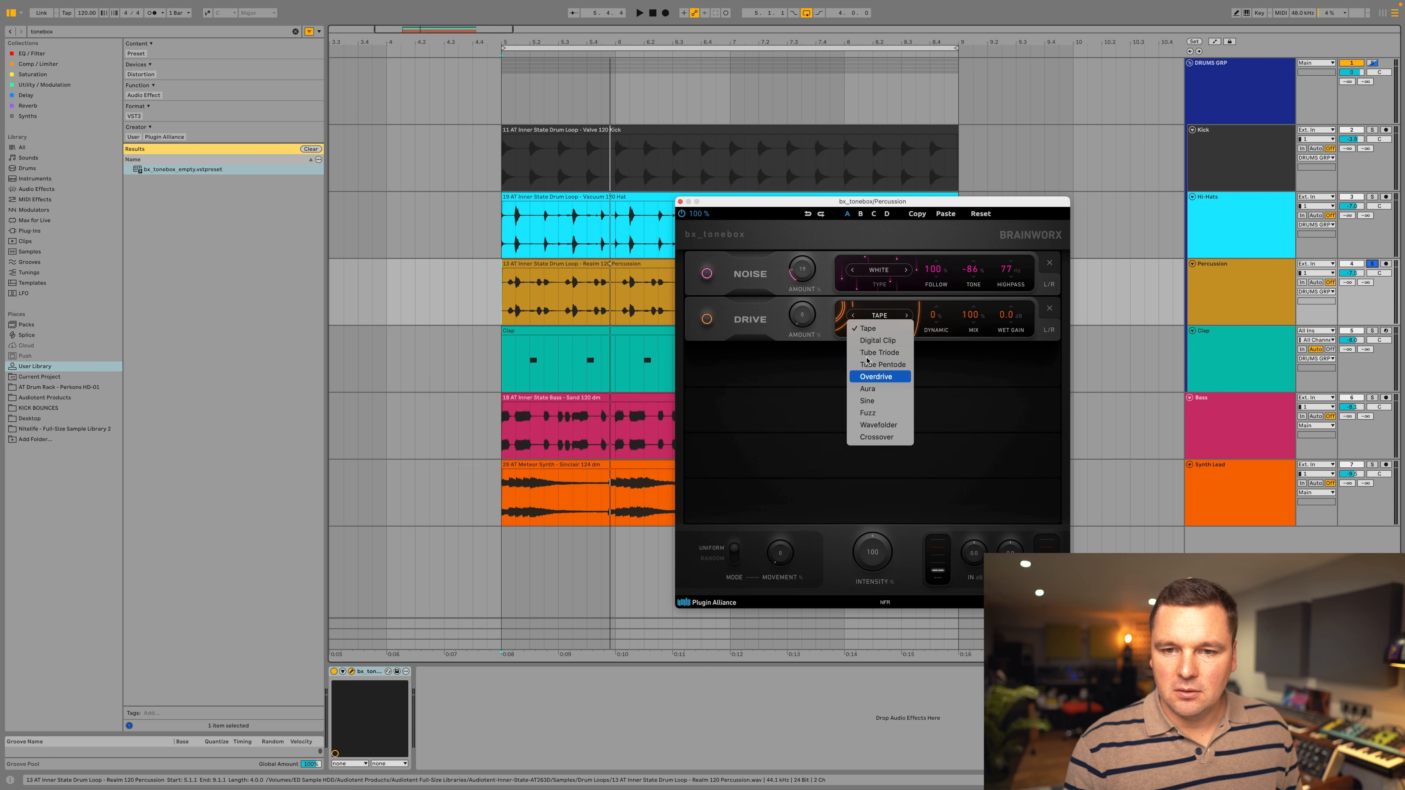
click(876, 377)
Raise the Overdrive amount during playback and set its wet gain to -3.9 dB.
key(space)
drag(810, 304, 820, 278)
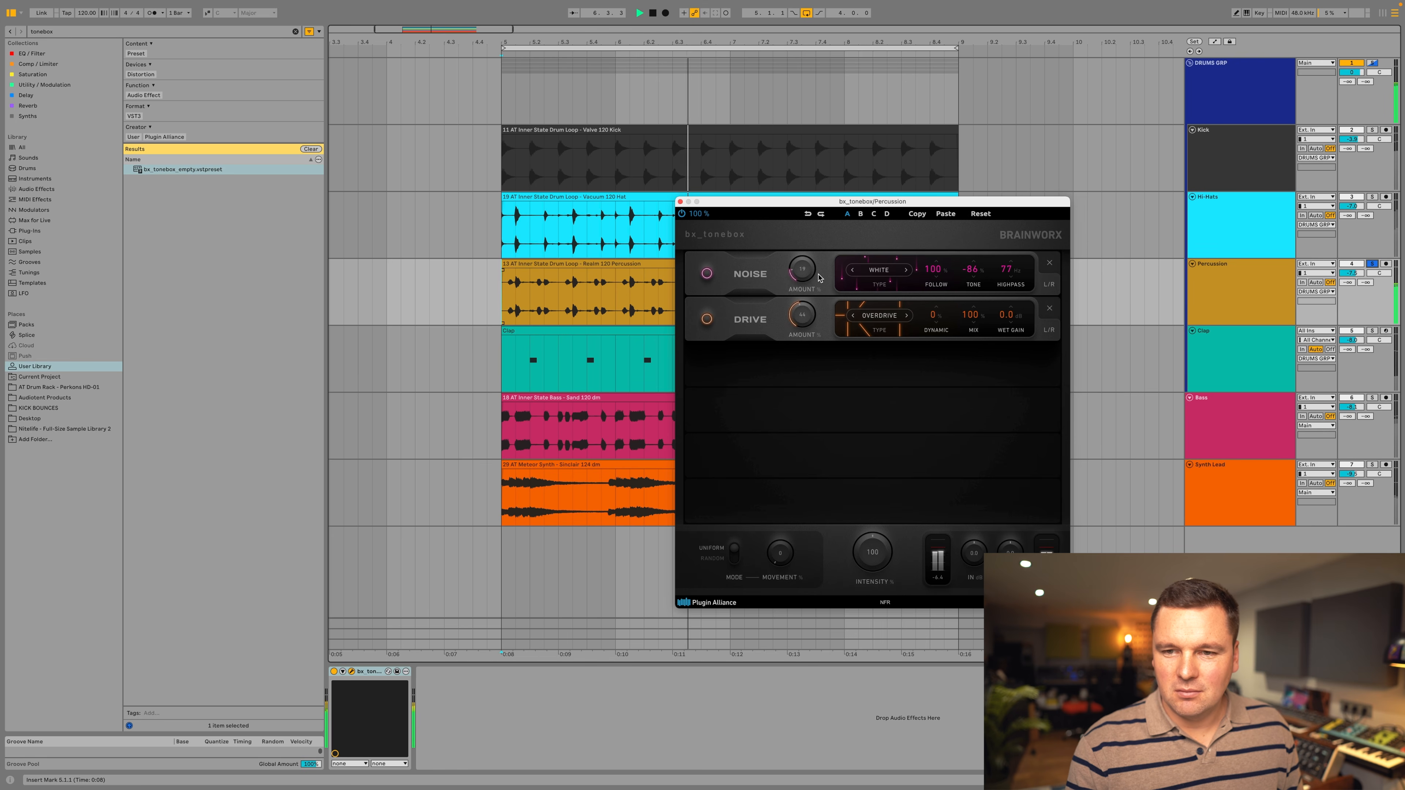
drag(1007, 315, 1006, 337)
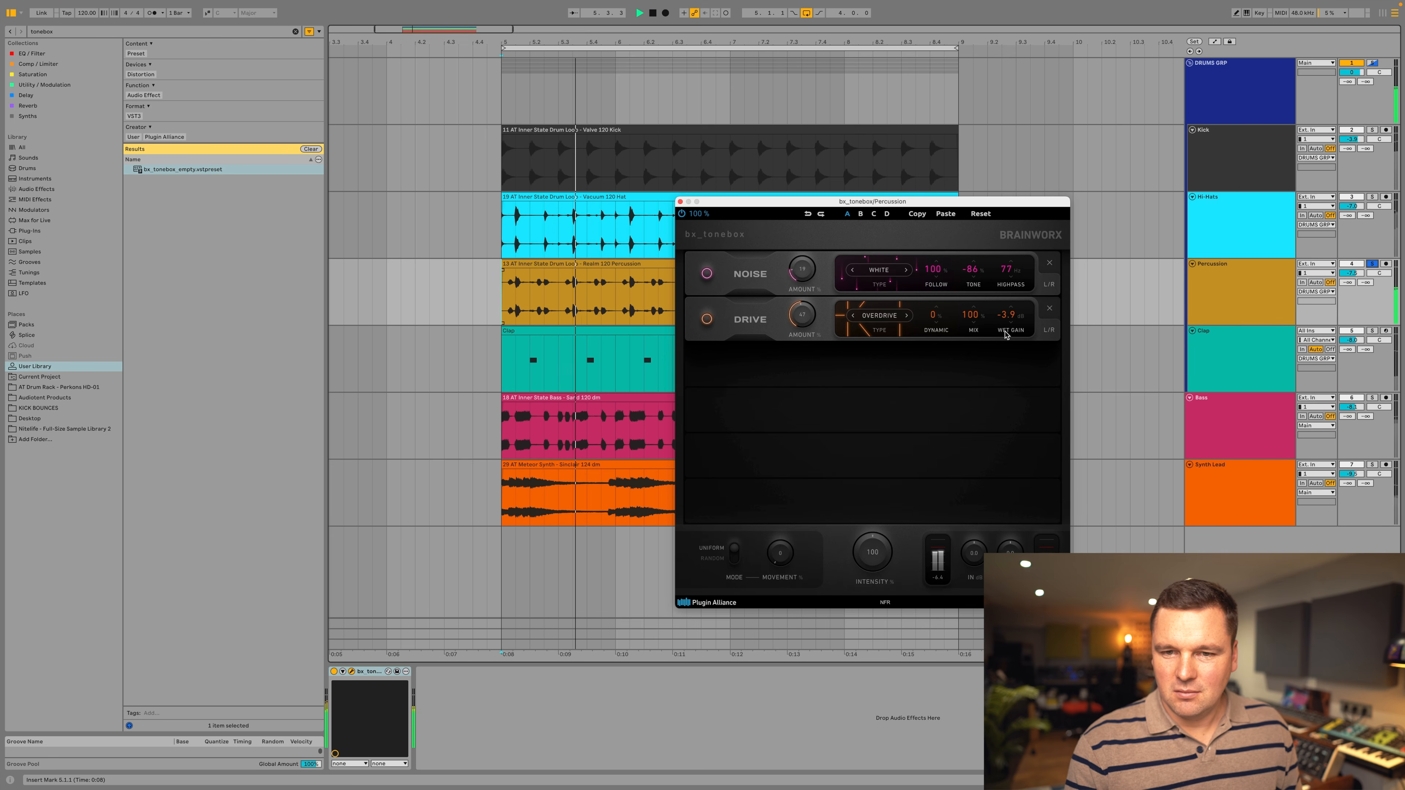
key(space)
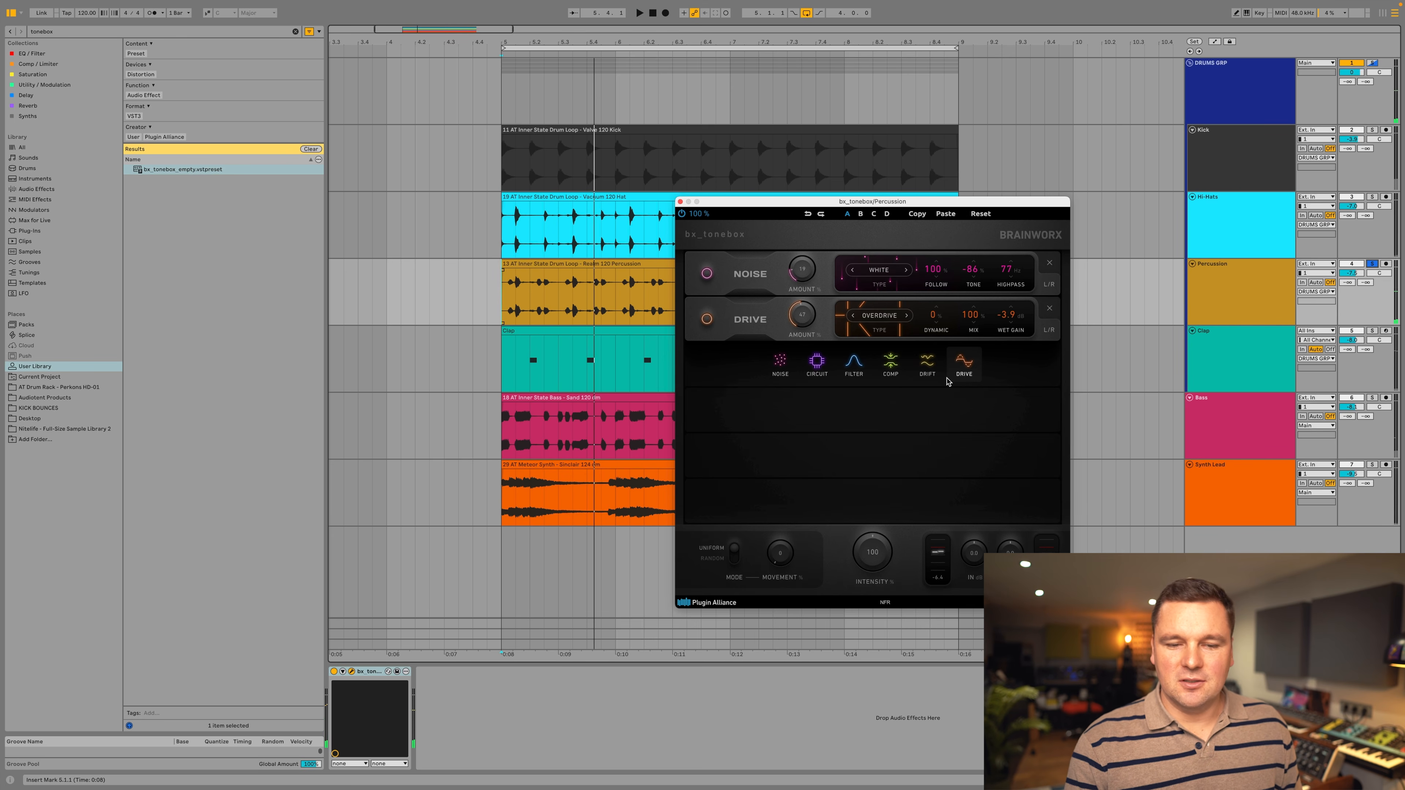
Compare the Percussion loop with bx_tonebox bypassed and active, and solo the Kick track alongside it.
click(334, 672)
key(space)
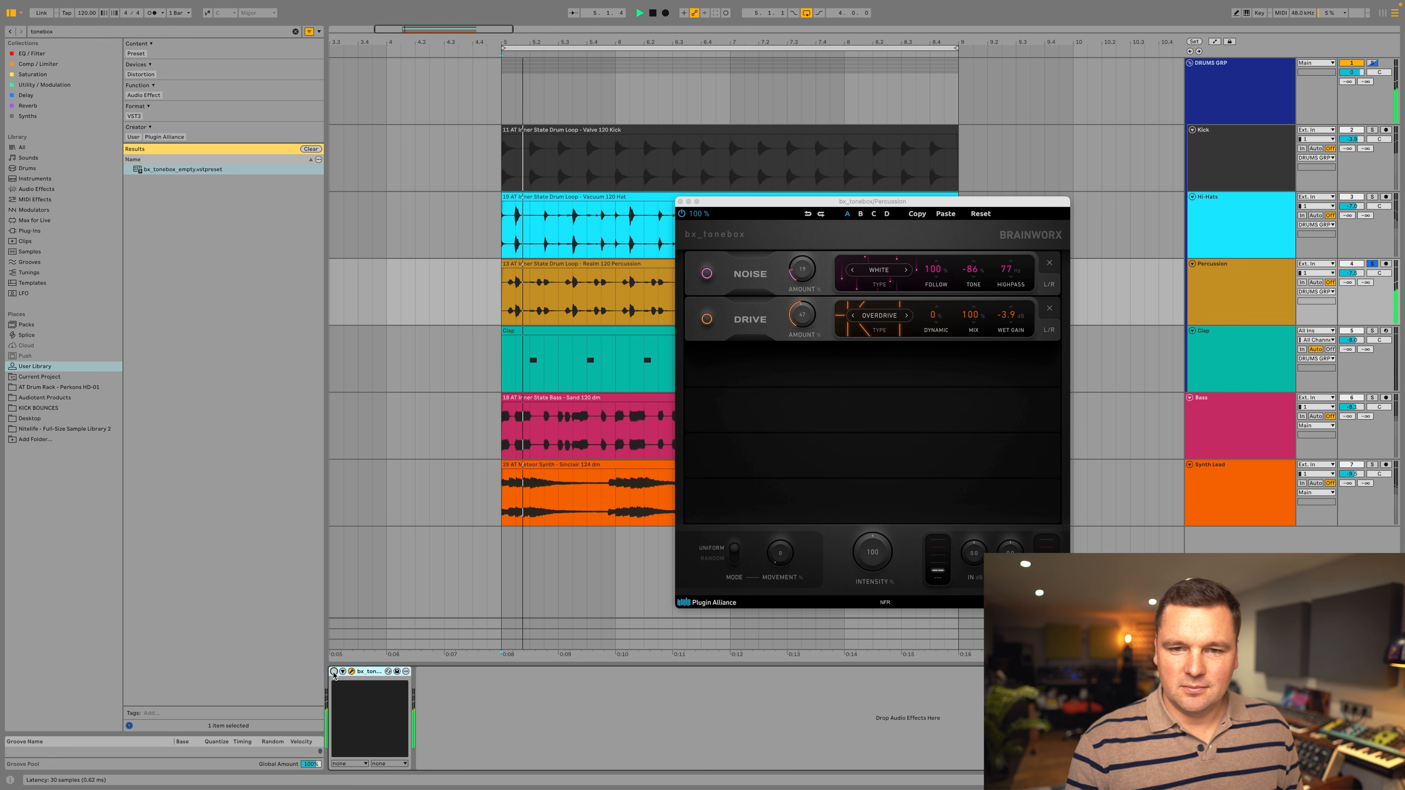
click(334, 672)
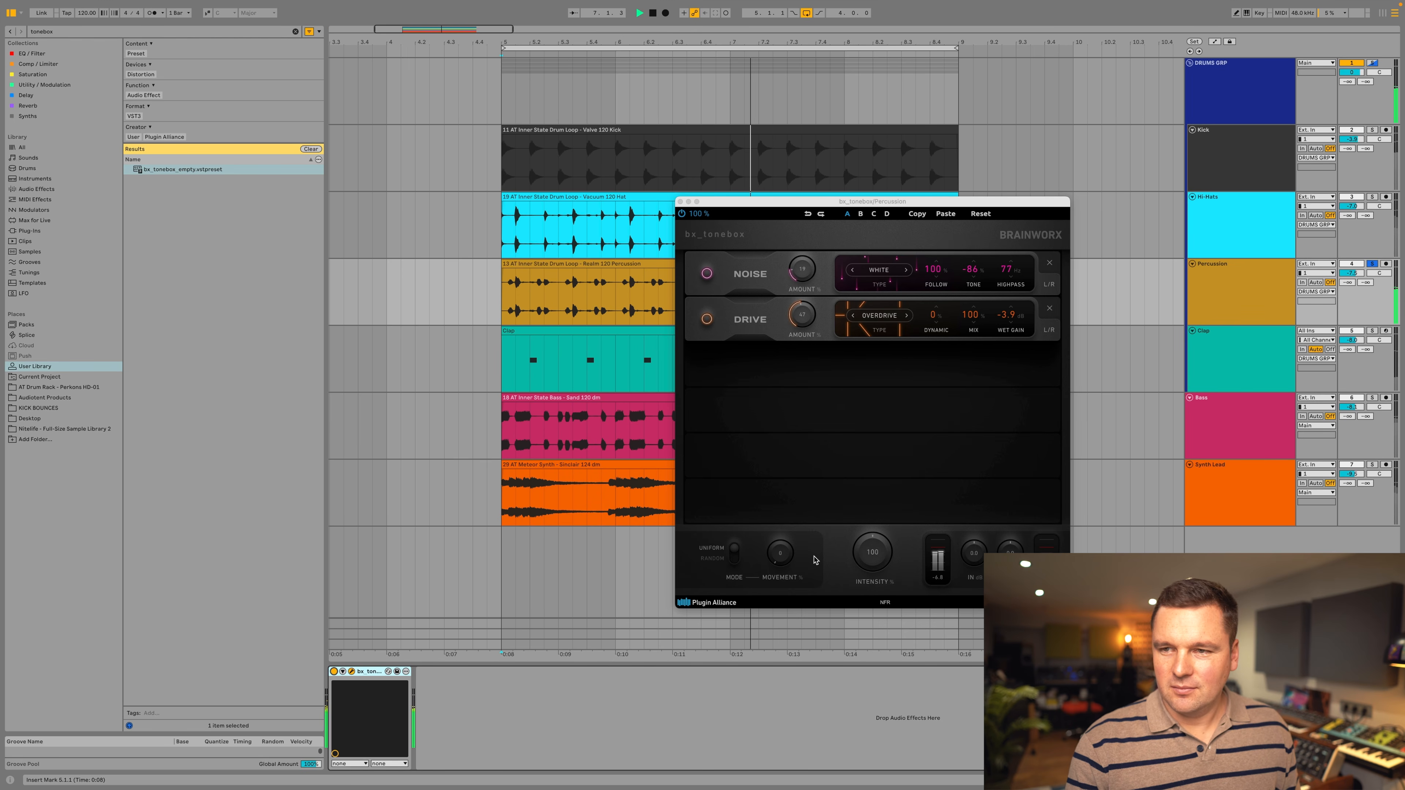
click(1374, 130)
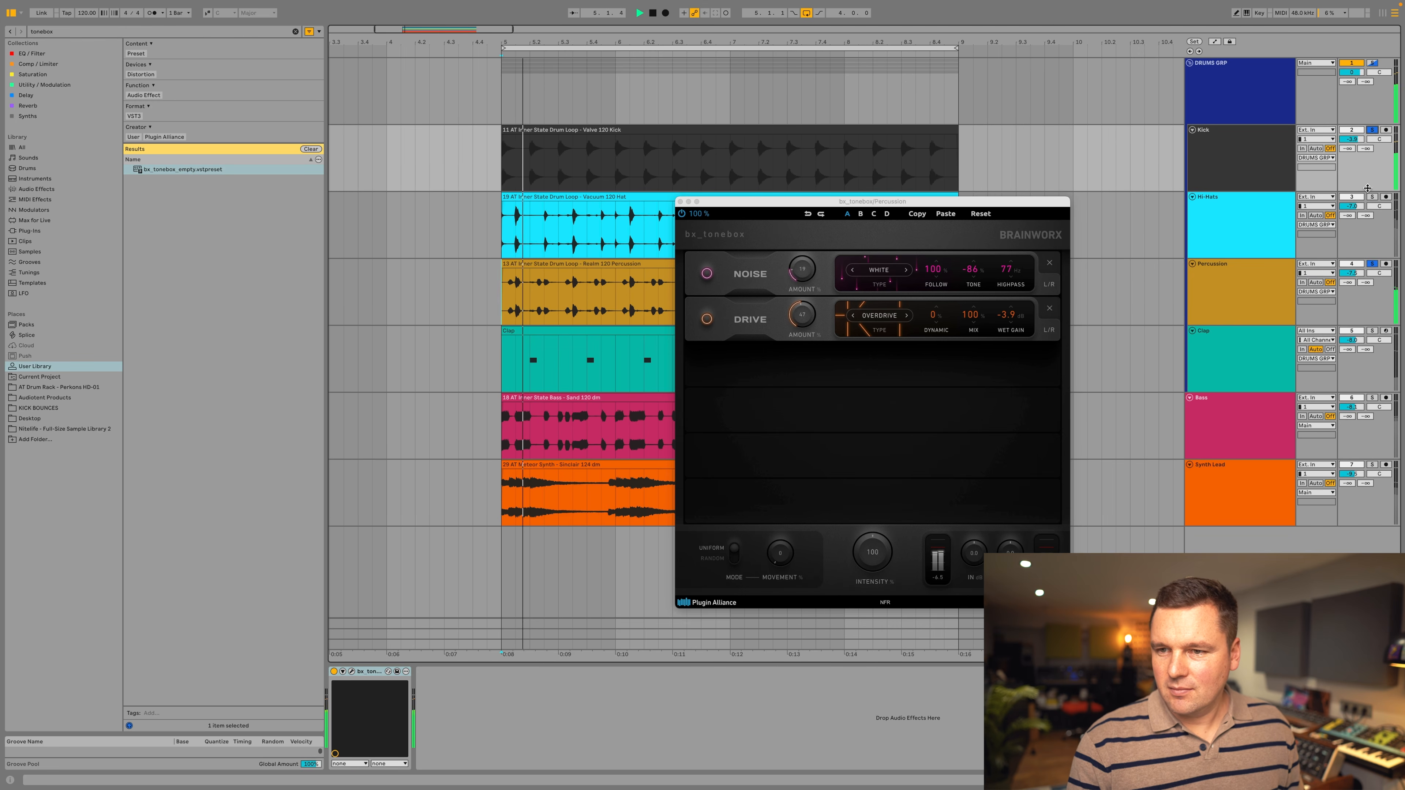
Audition the processed Percussion with the Clap and Bass tracks soloed in as well, and then clear all solos.
click(1374, 332)
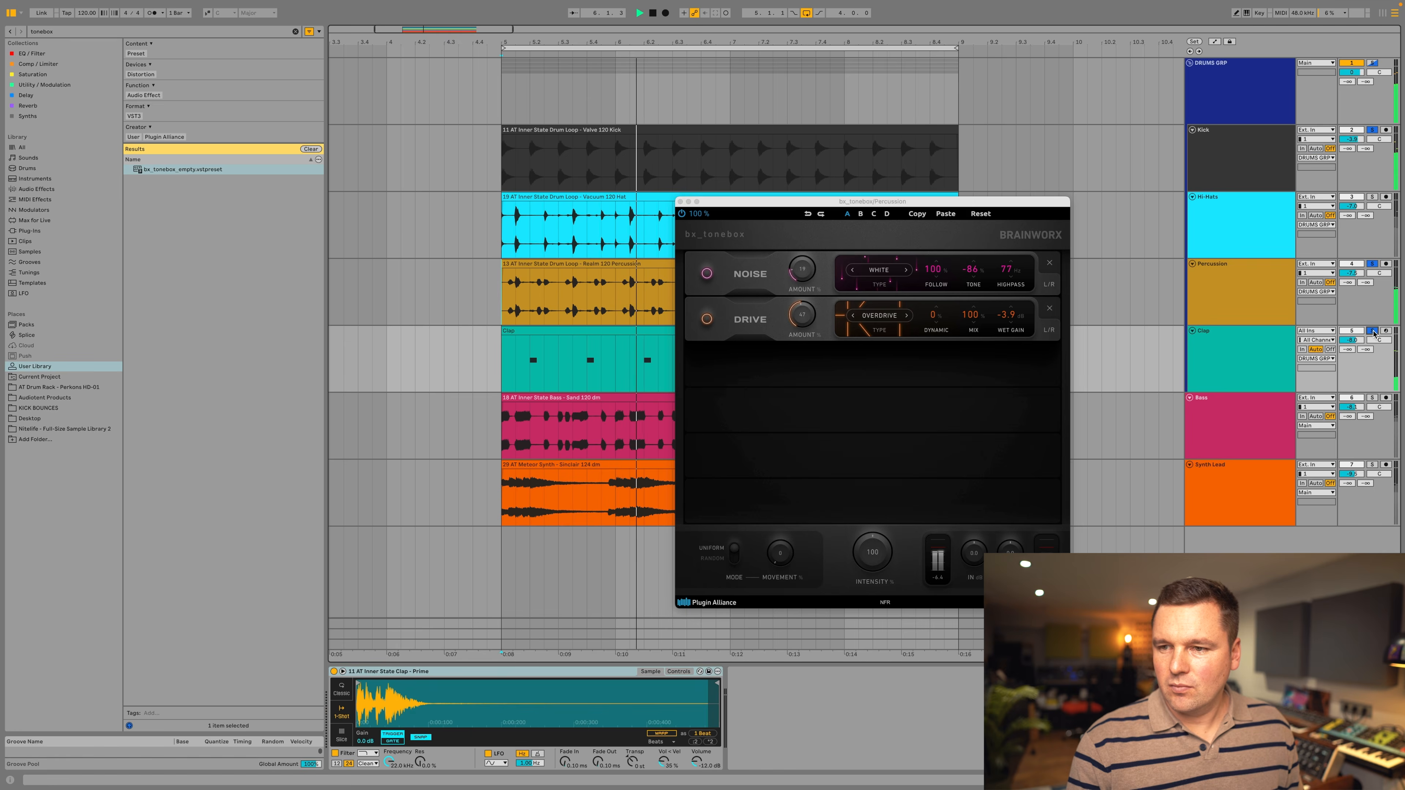
click(1374, 399)
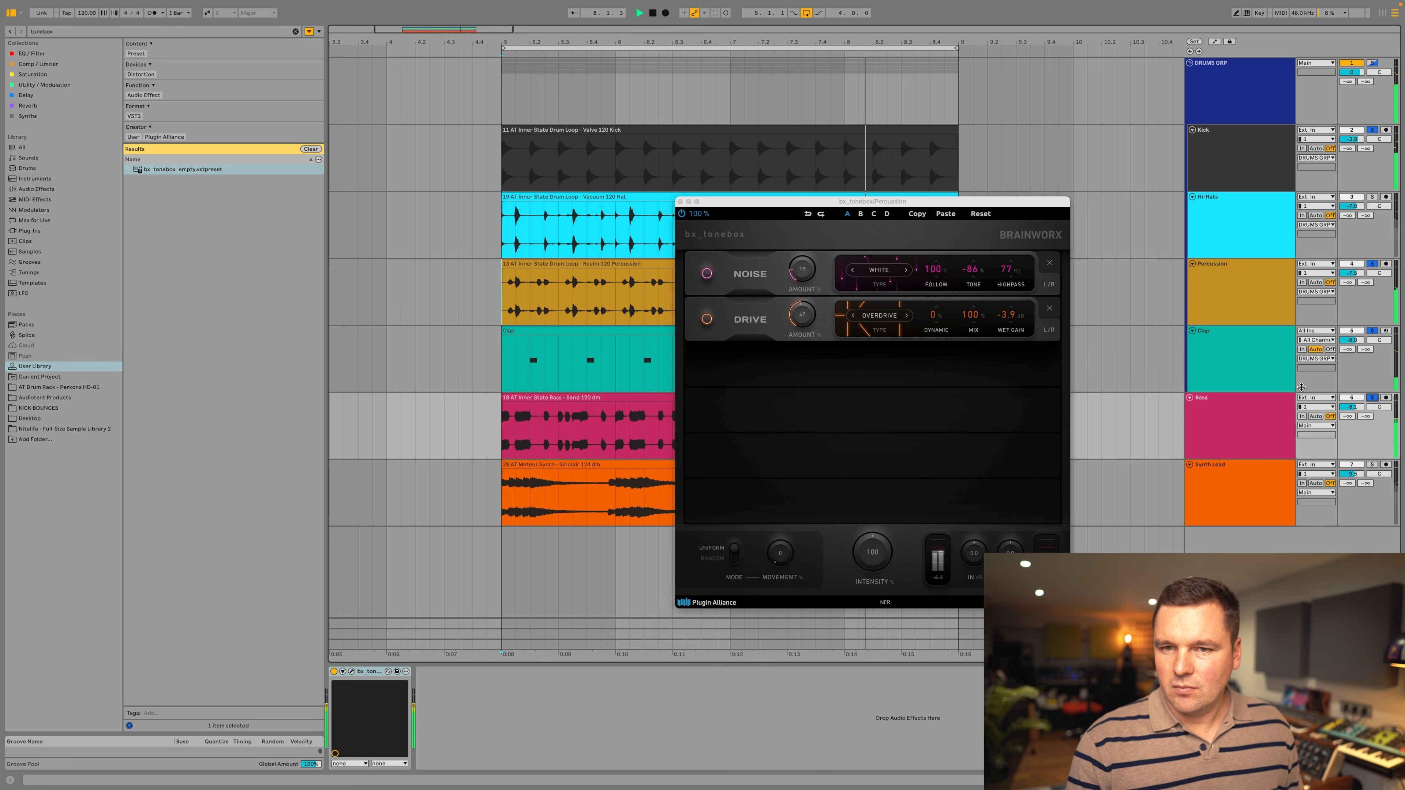
click(1375, 398)
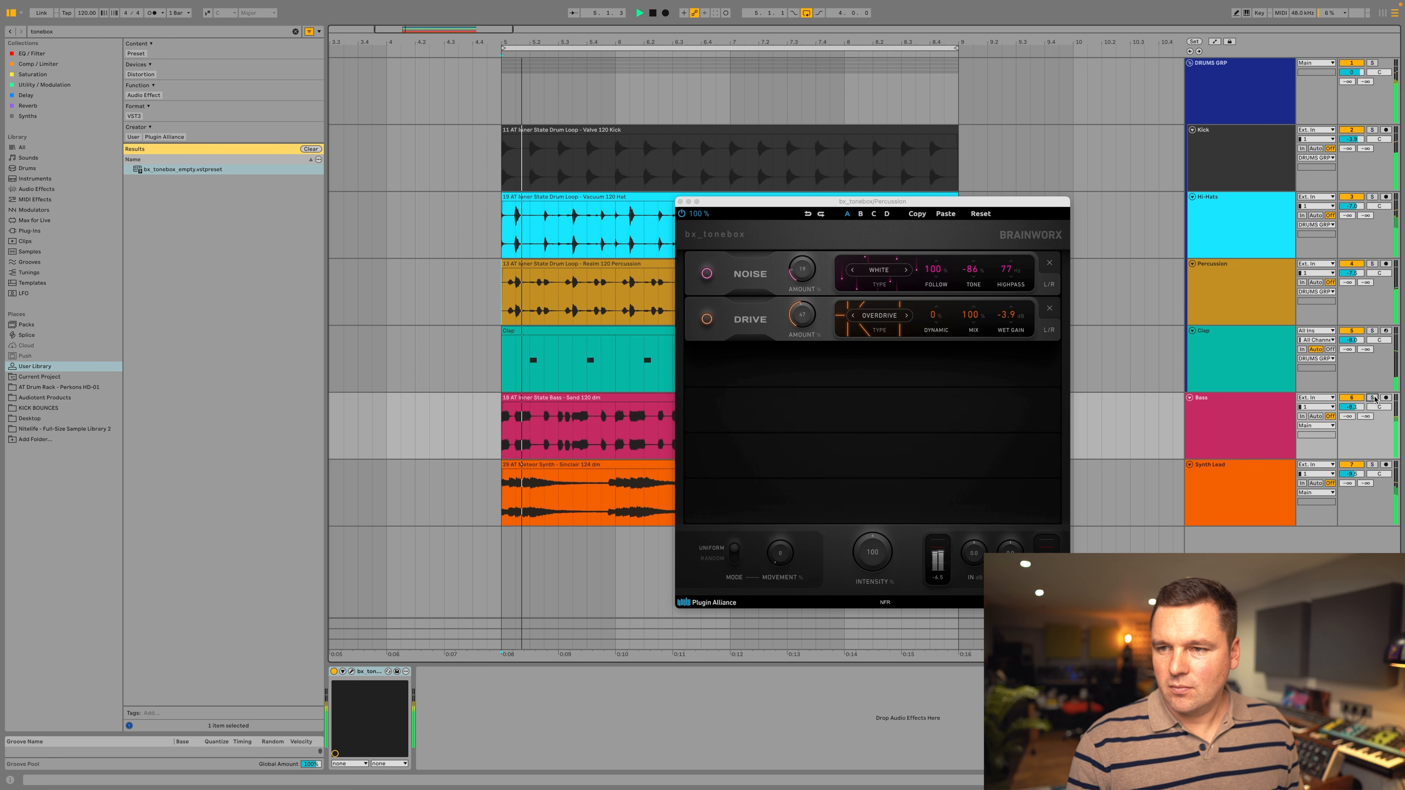
drag(1028, 204, 1129, 171)
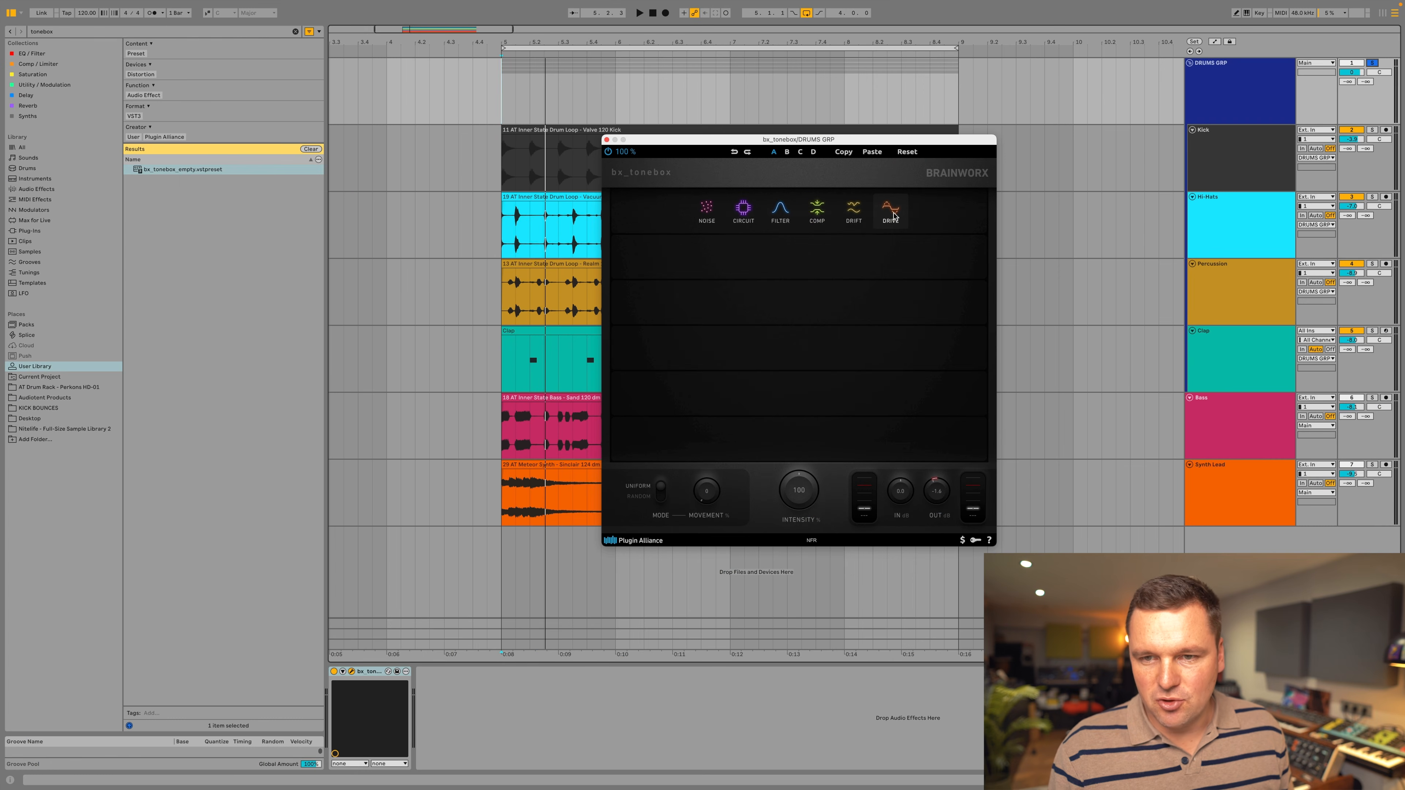
Add a Drive module to bx_tonebox on the DRUMS GRP and set its type to Tube Pent. during playback.
click(892, 211)
key(space)
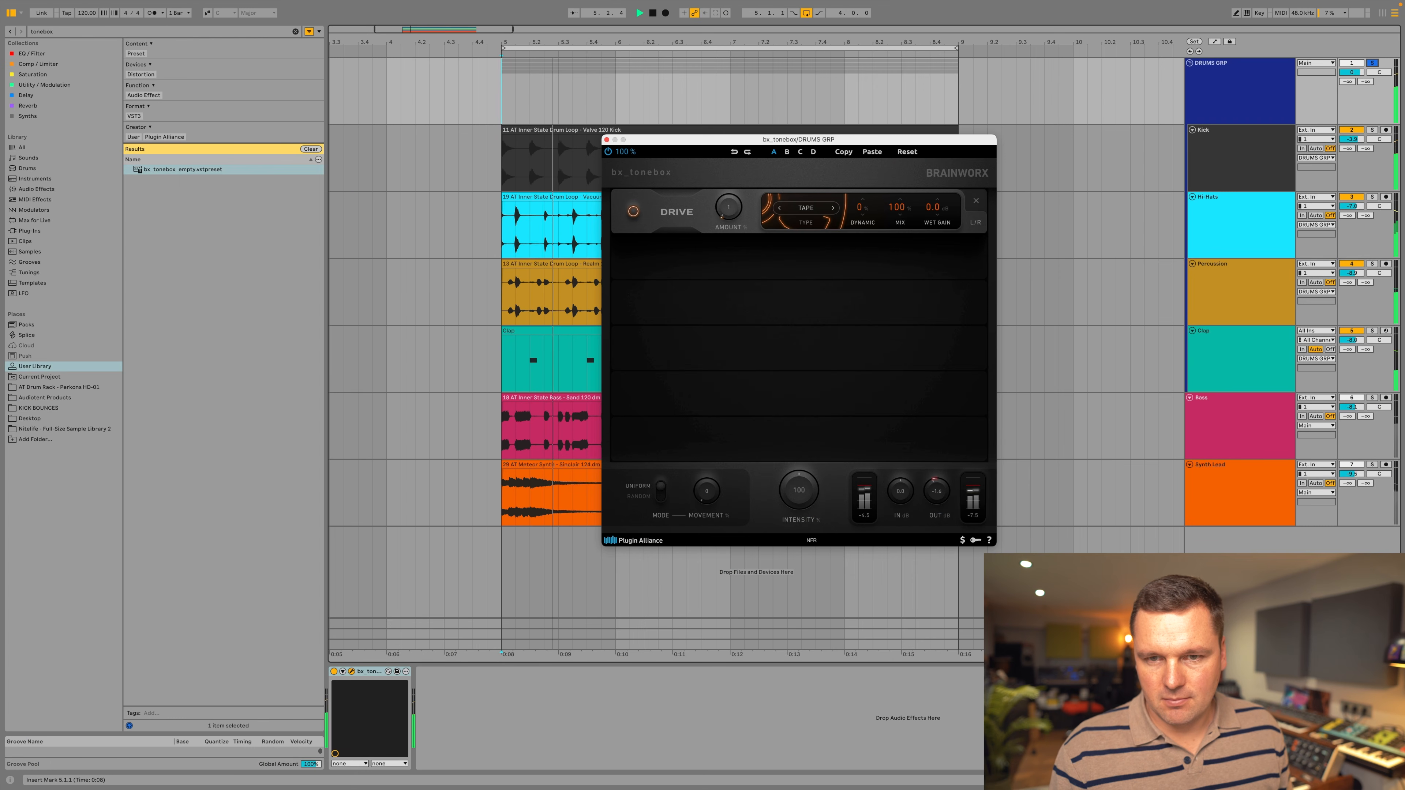
click(833, 208)
click(833, 209)
click(833, 208)
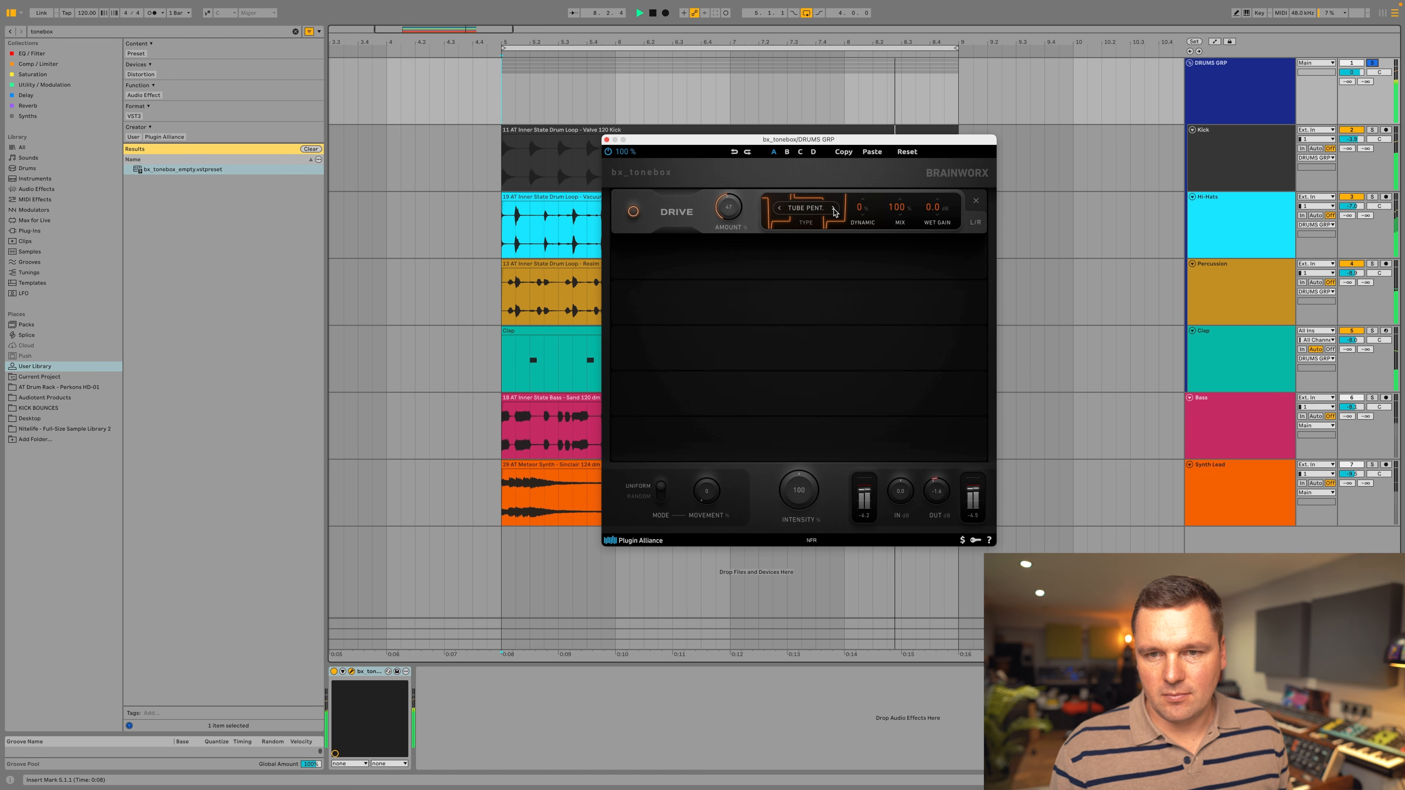
Raise the drum group's Drive amount and set the module's mix to 53%.
mouse_move(728, 207)
mouse_down()
mouse_move(729, 170)
mouse_move(729, 197)
mouse_up()
drag(898, 208, 897, 214)
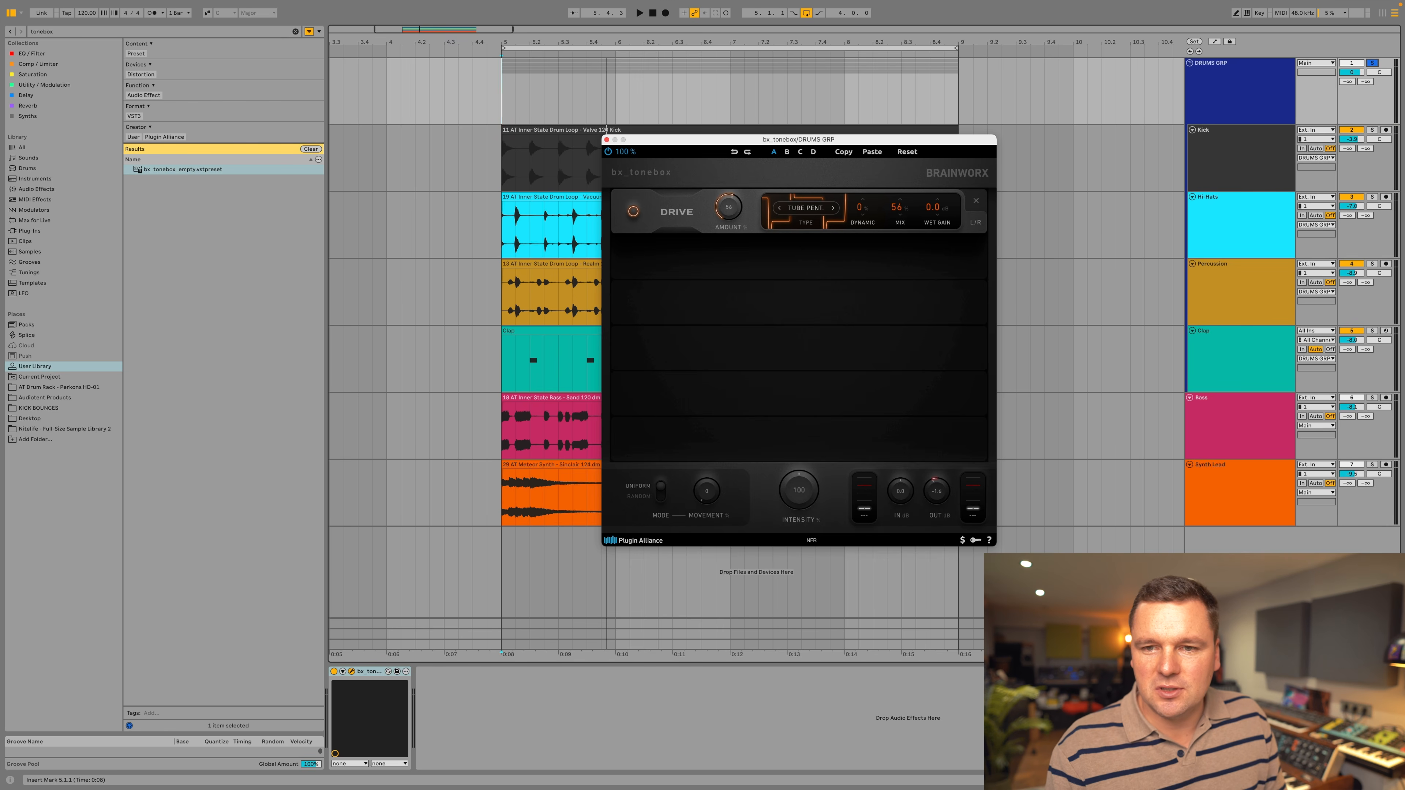
key(space)
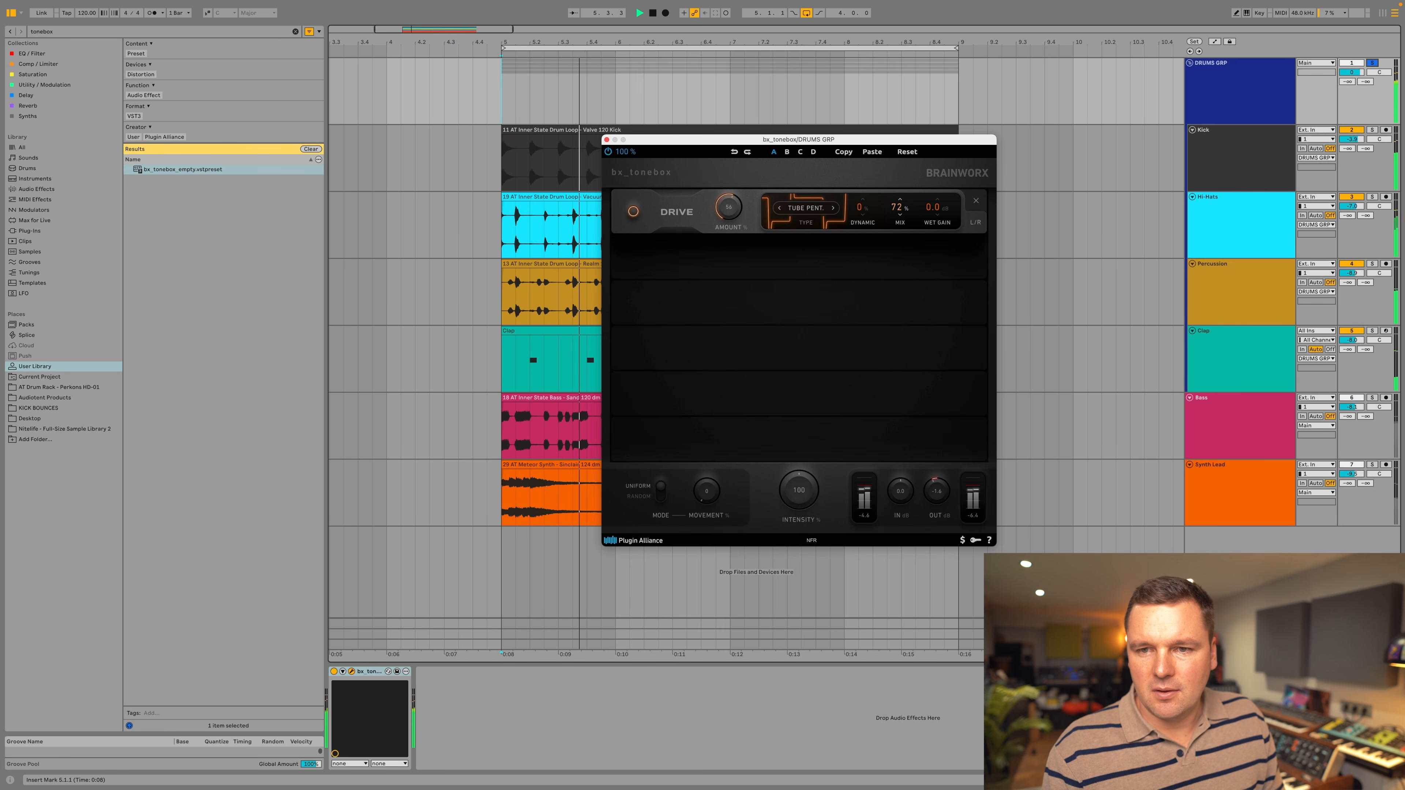
drag(901, 207, 900, 219)
key(space)
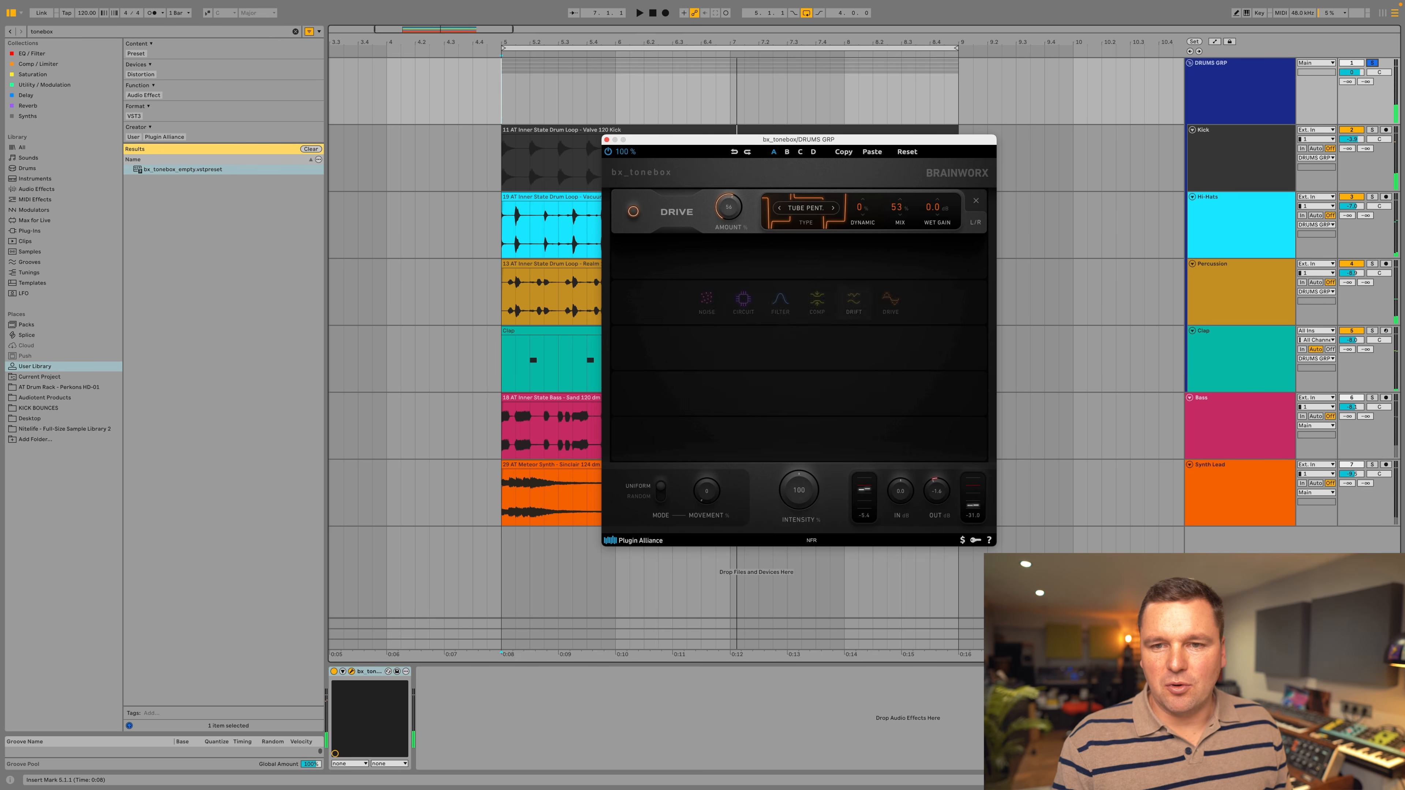
Add a Comp module with the Analog type directly below Drive and raise its amount during playback.
click(820, 256)
click(842, 255)
click(836, 266)
key(space)
drag(741, 255, 740, 235)
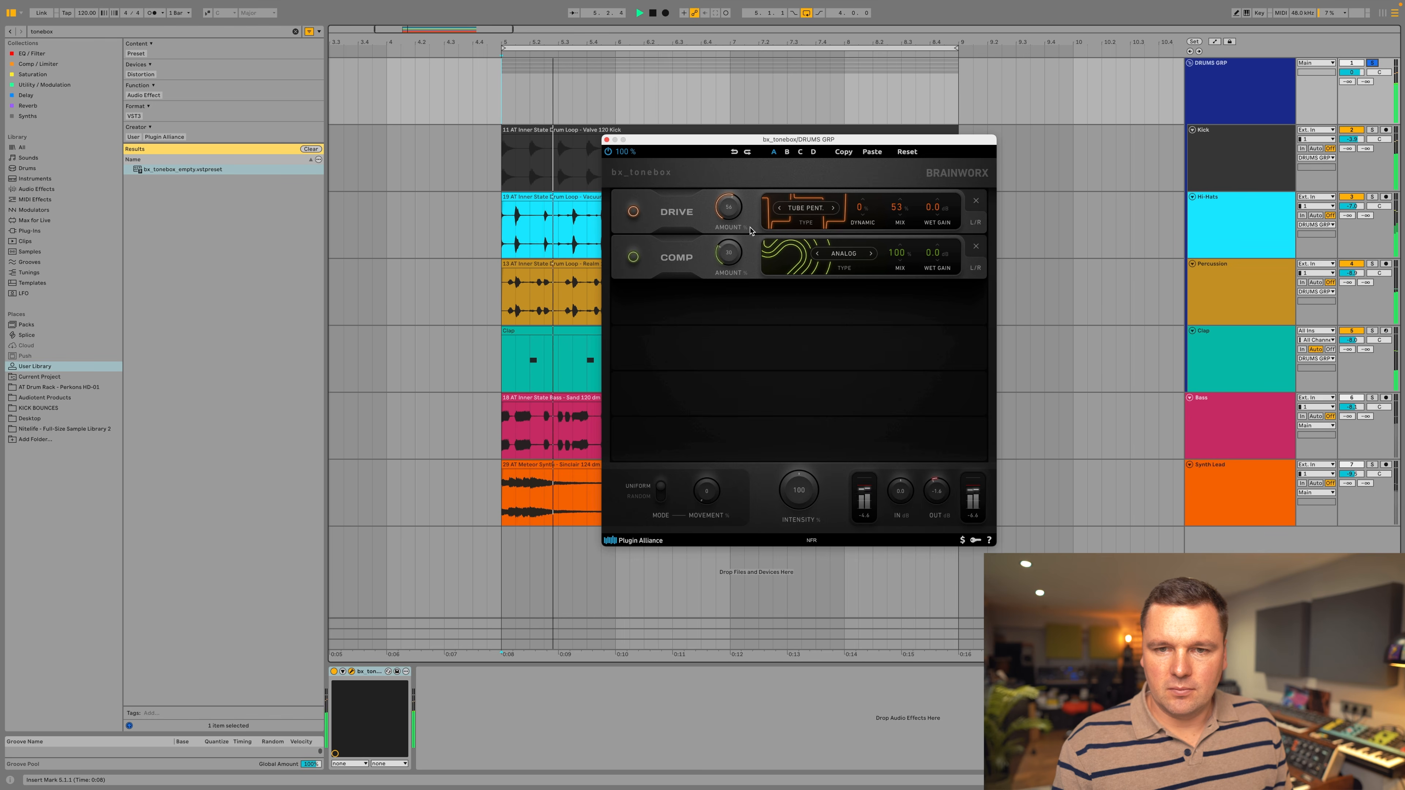
Try the Comp module's Bus type, switch it to 2-Band, and adjust its amount with the mix at 60%.
click(848, 255)
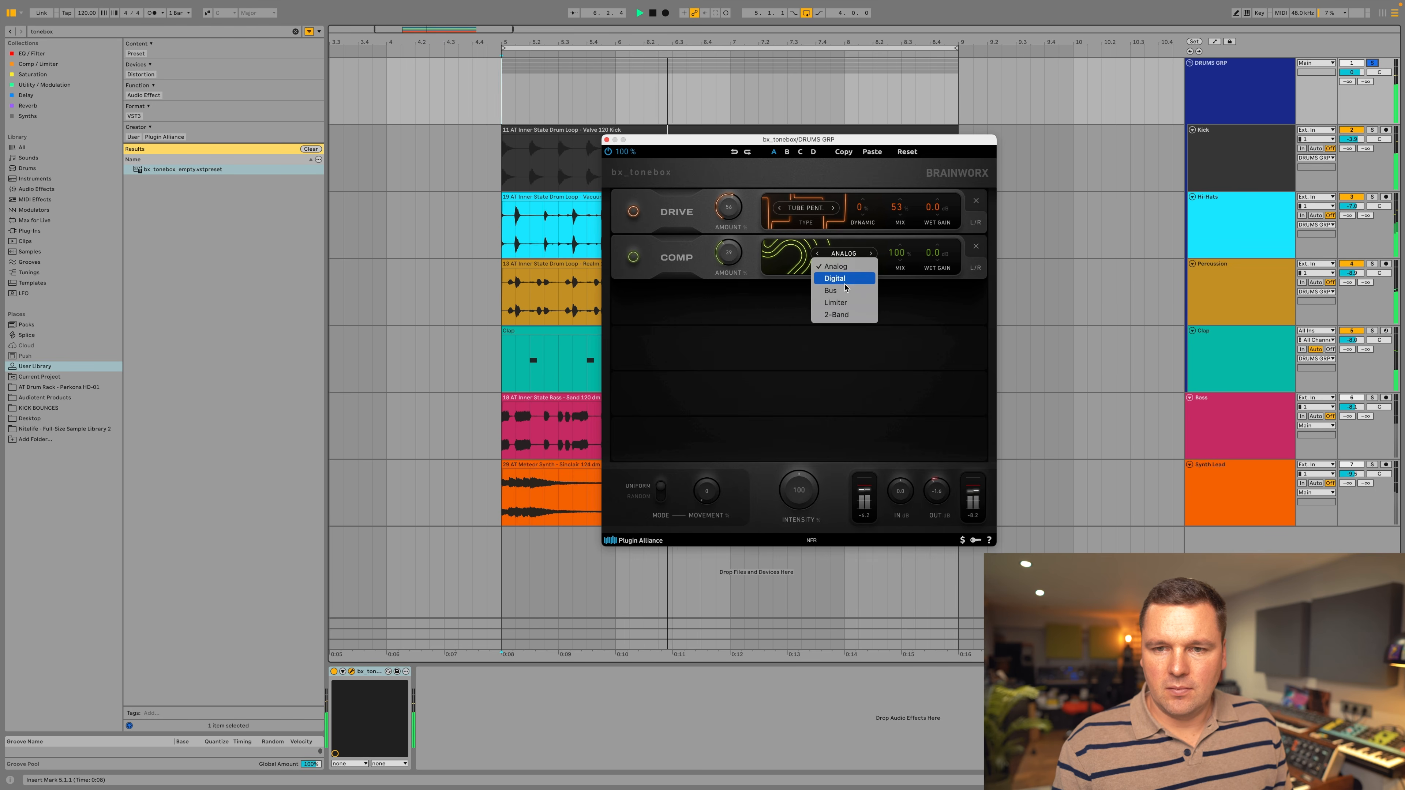
click(830, 290)
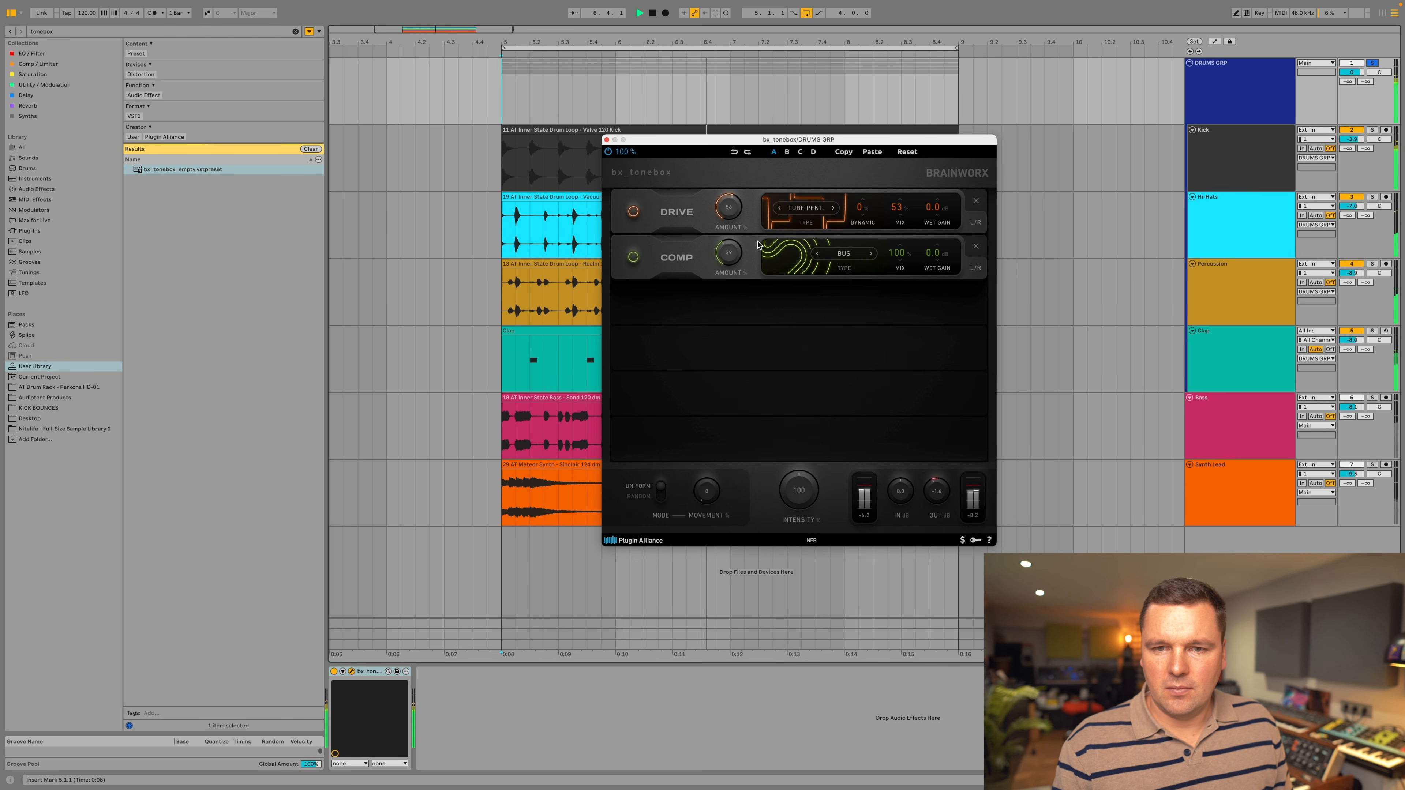
click(862, 255)
click(832, 315)
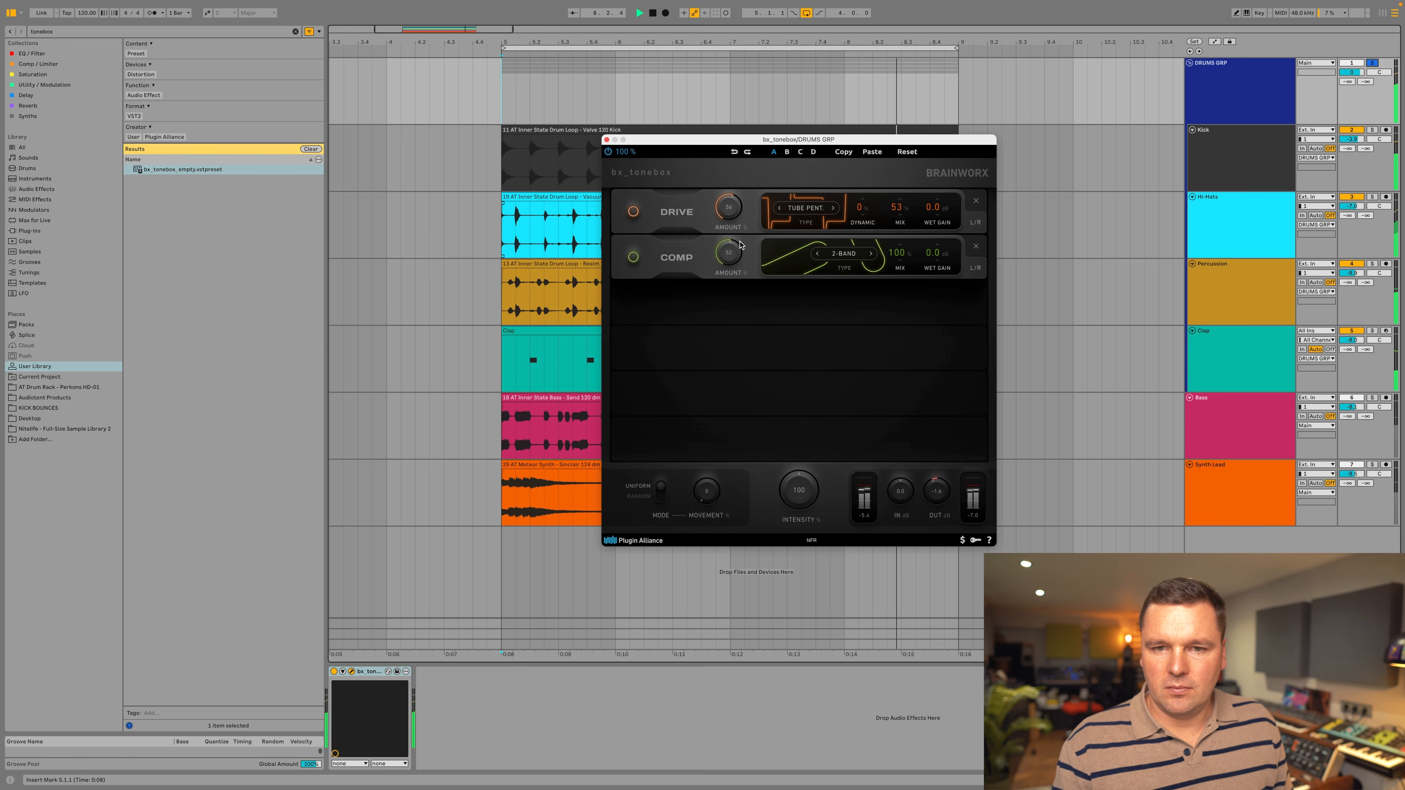
mouse_move(745, 230)
mouse_down()
mouse_move(751, 217)
mouse_move(737, 251)
mouse_up()
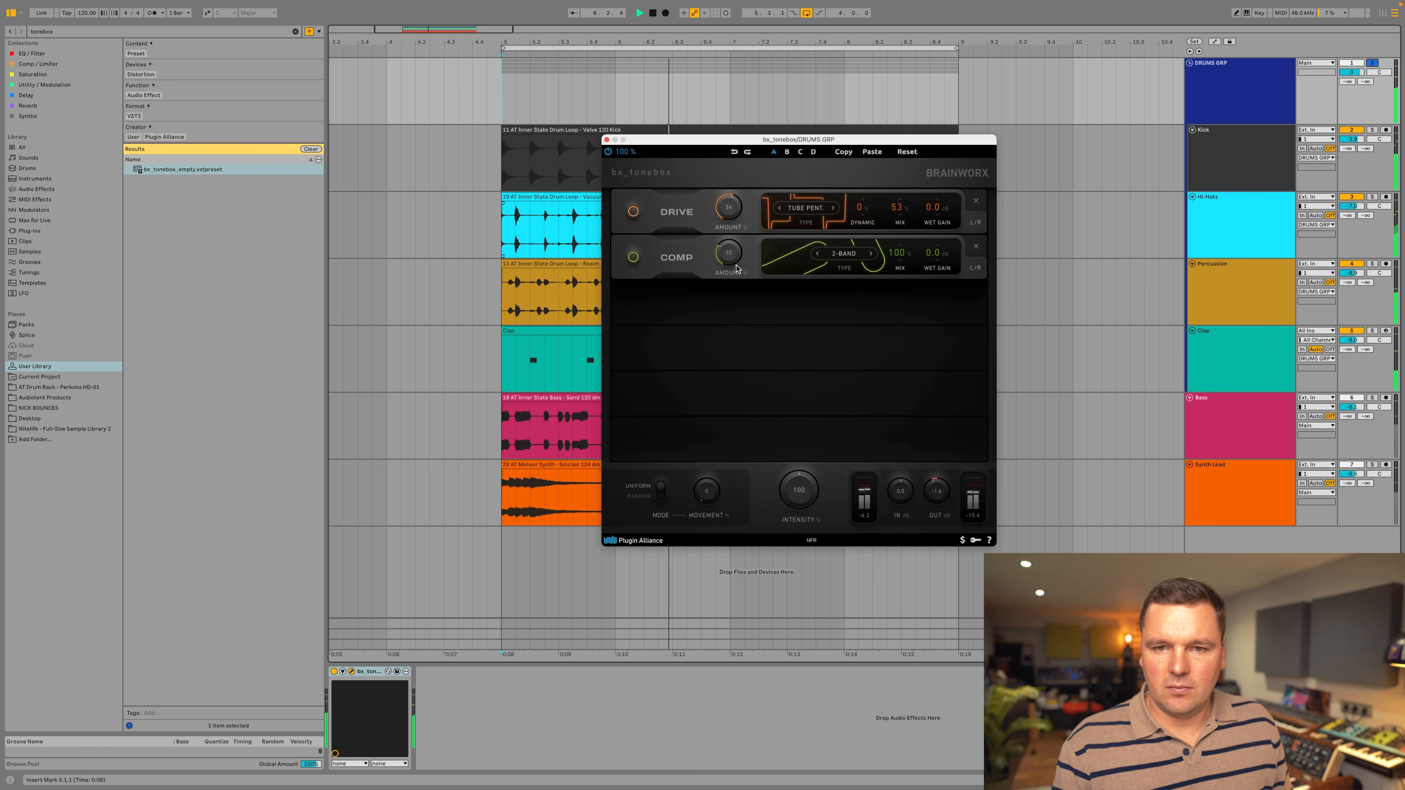
drag(893, 260, 884, 298)
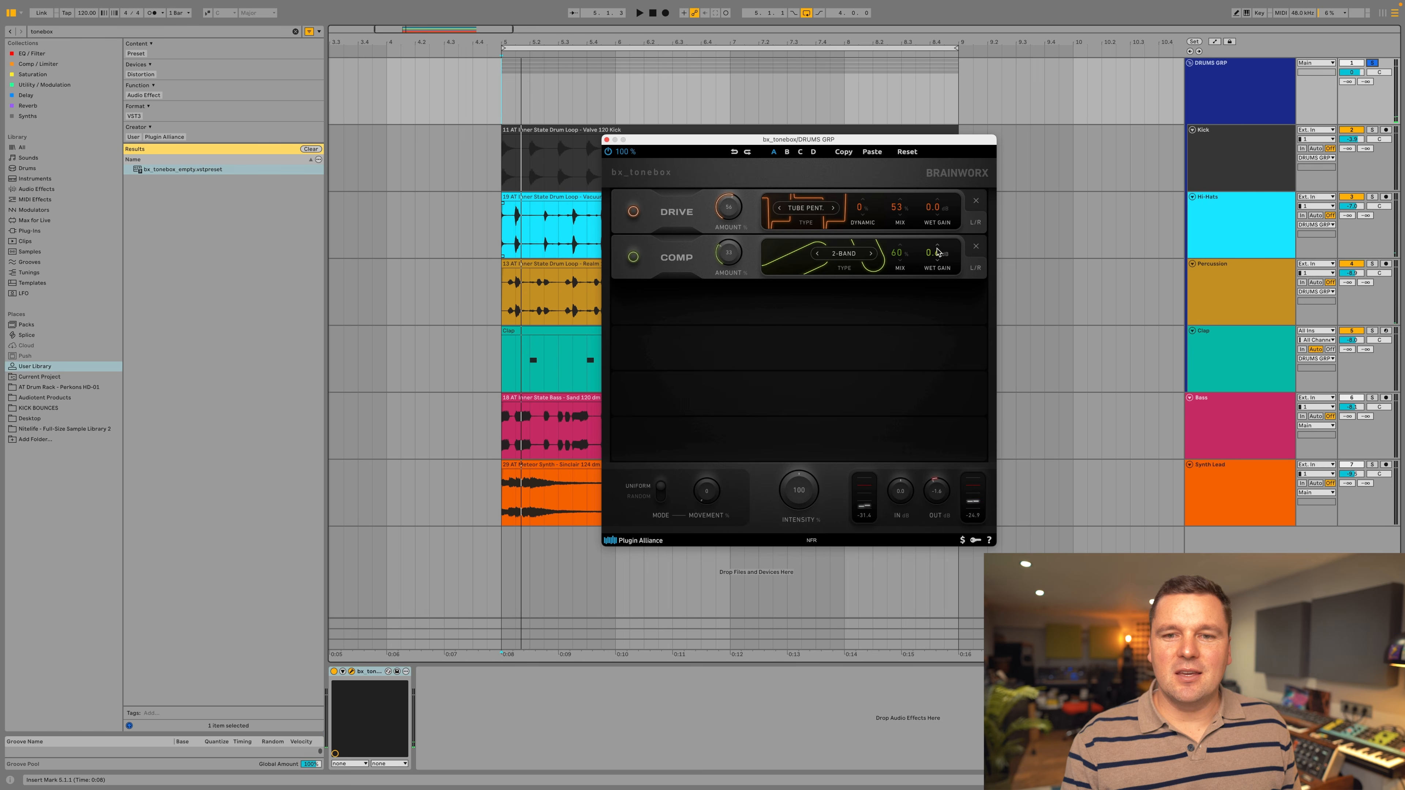
Add a Filter module directly below Comp and set its type to Console EQ.
click(776, 302)
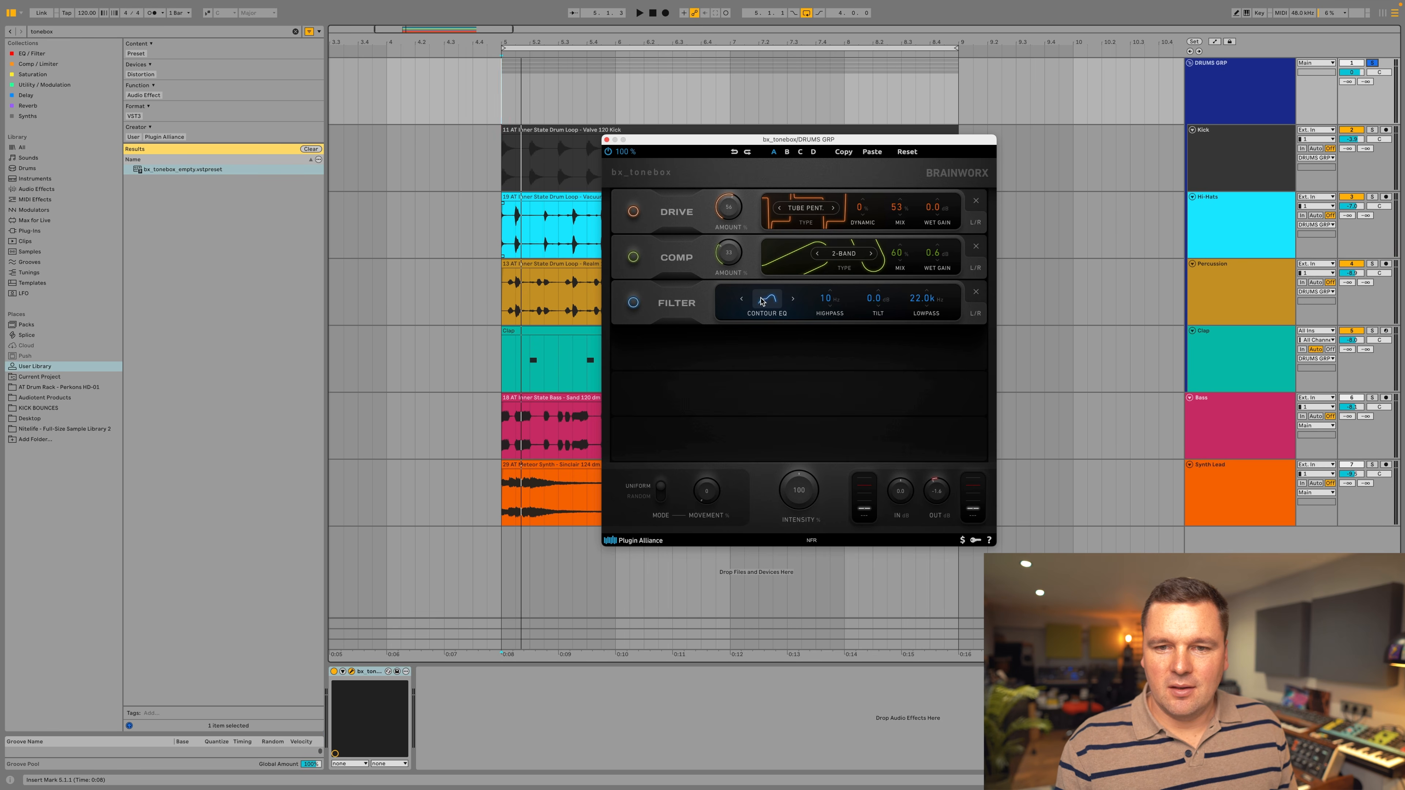
click(765, 300)
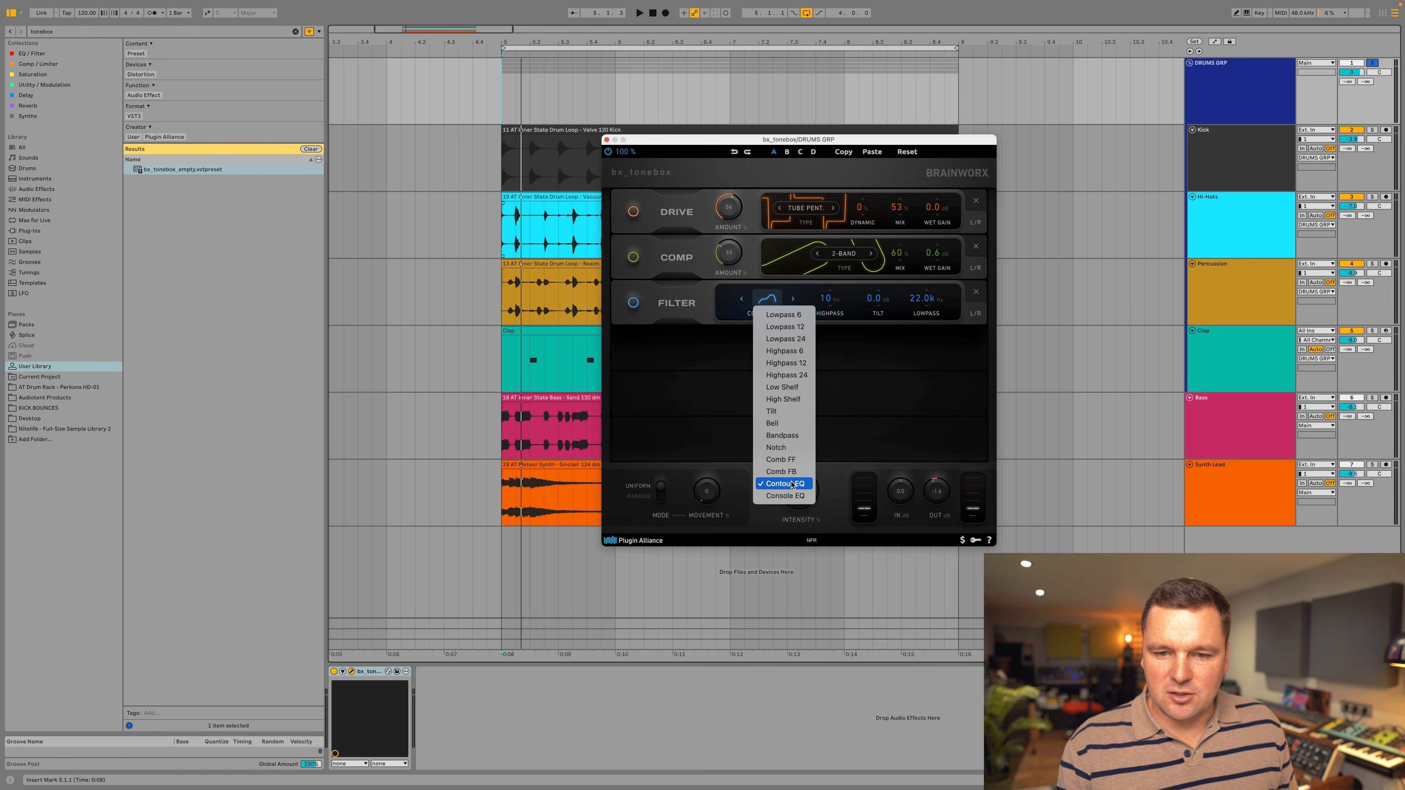
click(800, 496)
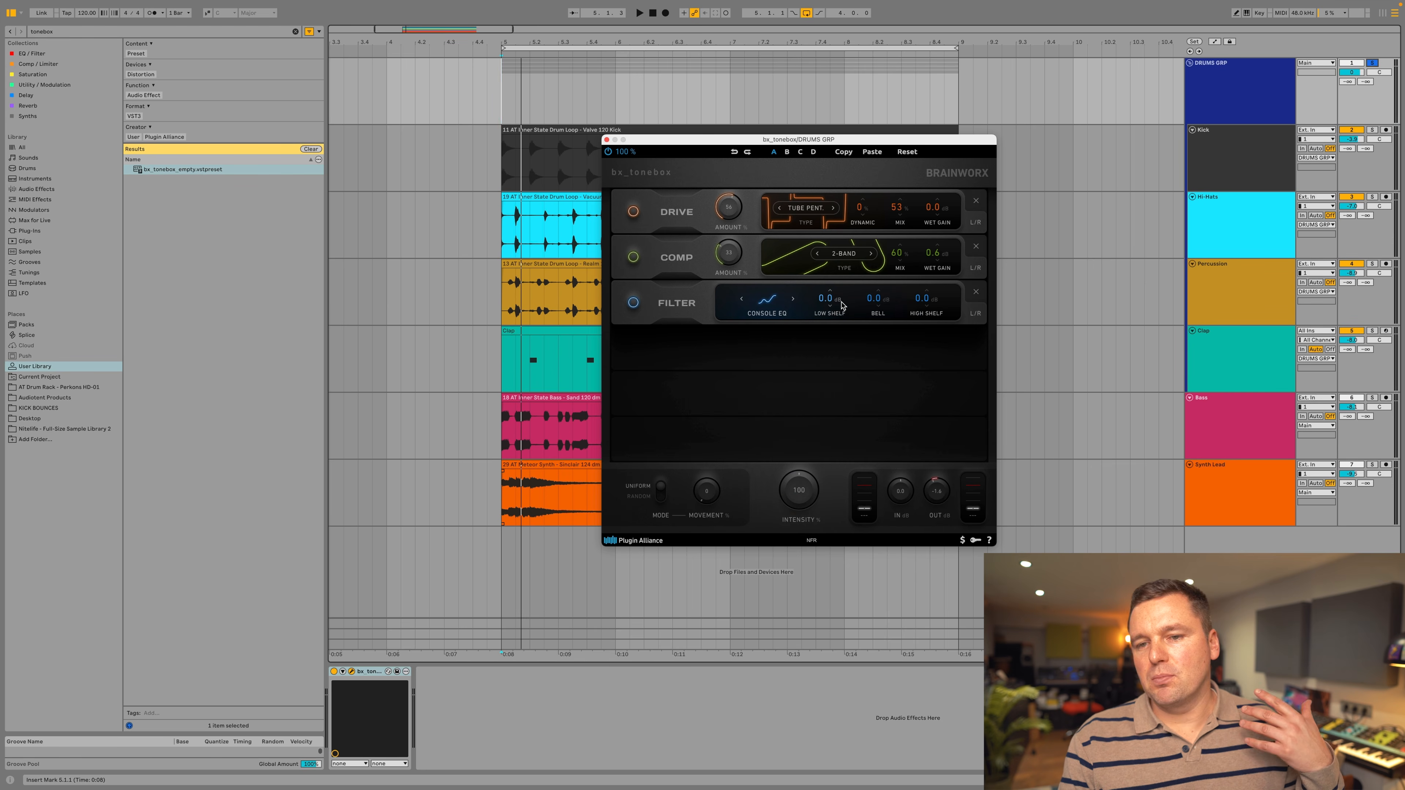
Set the Console EQ to 1.8 dB low shelf, 3.4 dB bell and 3.0 dB high shelf while the drums play.
drag(825, 297, 825, 303)
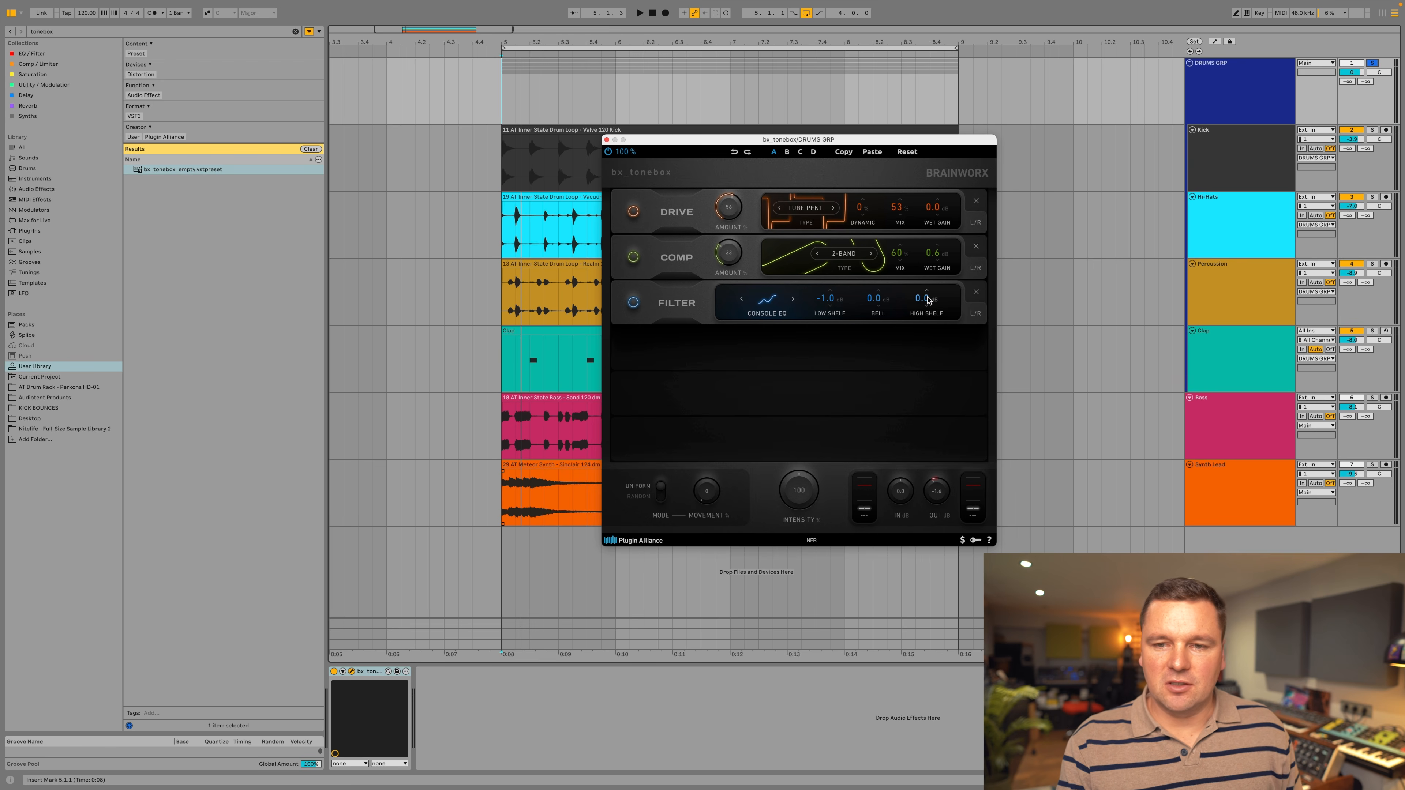
key(space)
drag(835, 297, 839, 287)
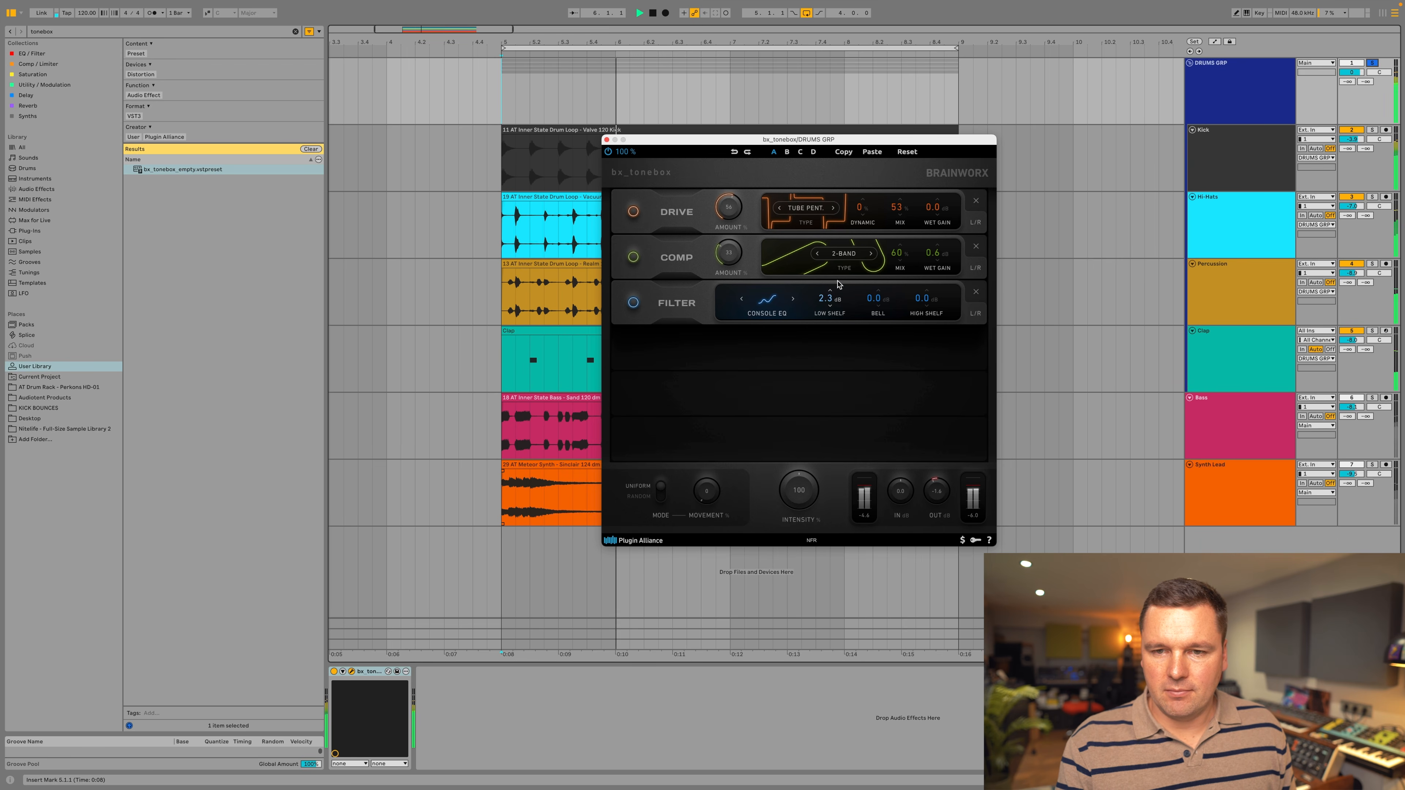
drag(921, 299, 883, 287)
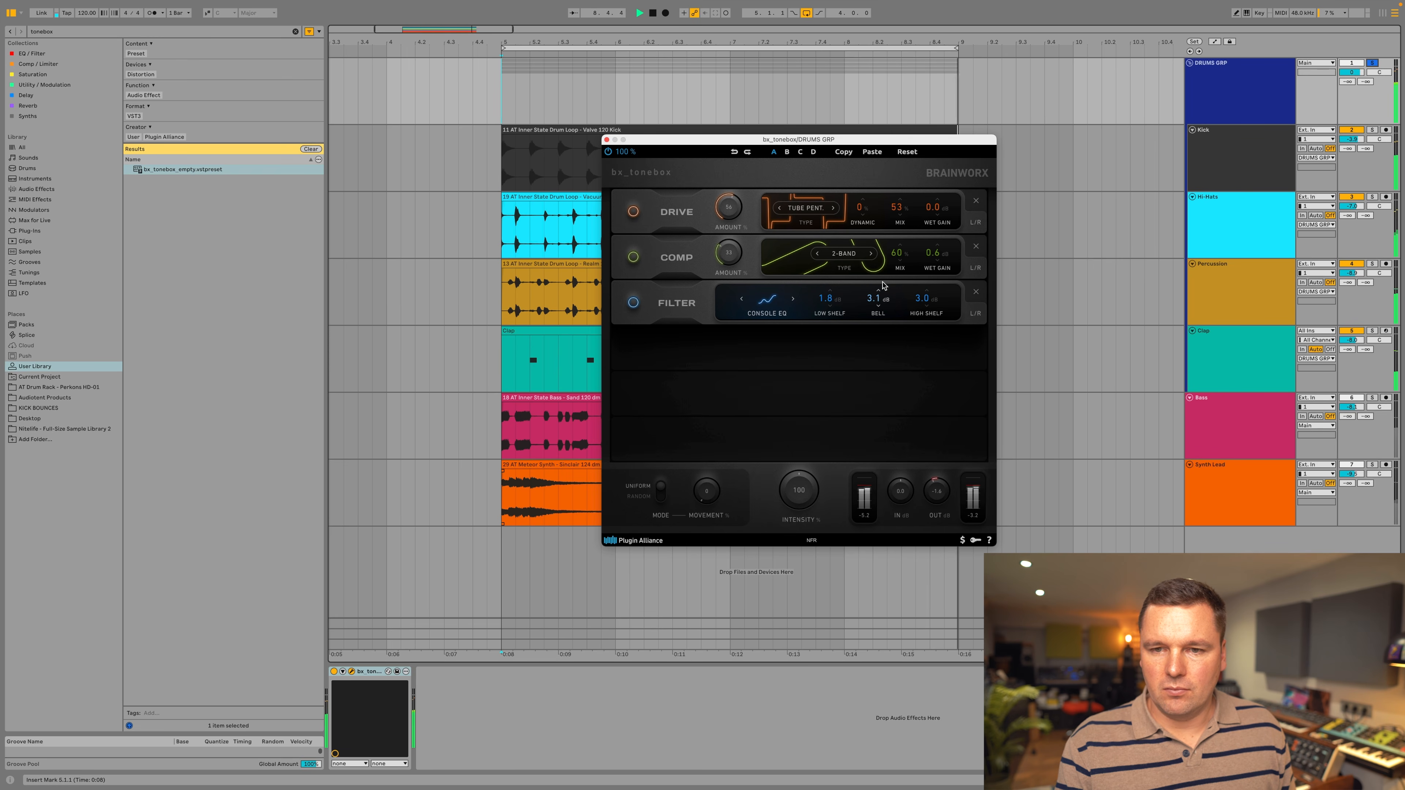
drag(883, 286, 884, 285)
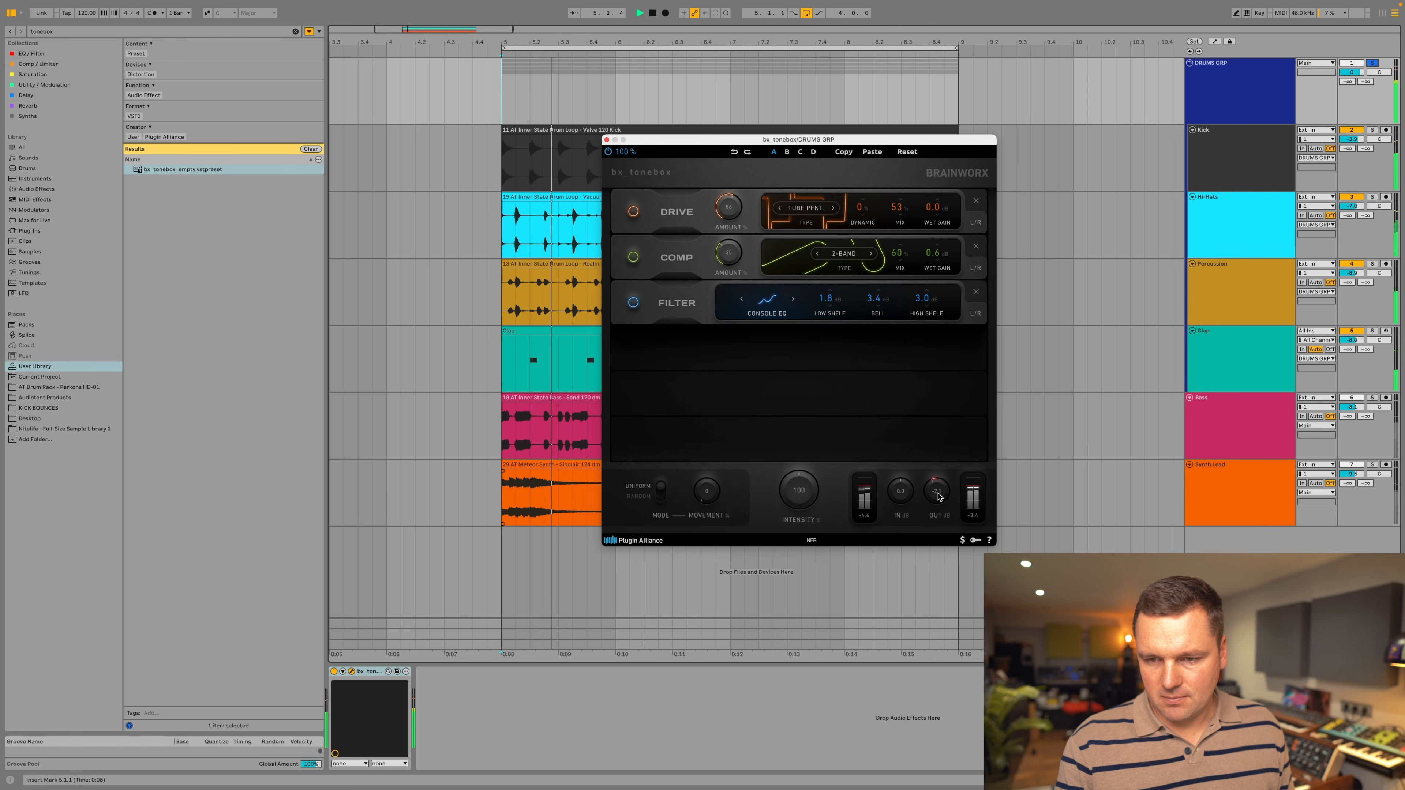
Adjust bx_tonebox's output level on the drum group and compare the loop with the plugin bypassed and active.
drag(939, 497, 939, 498)
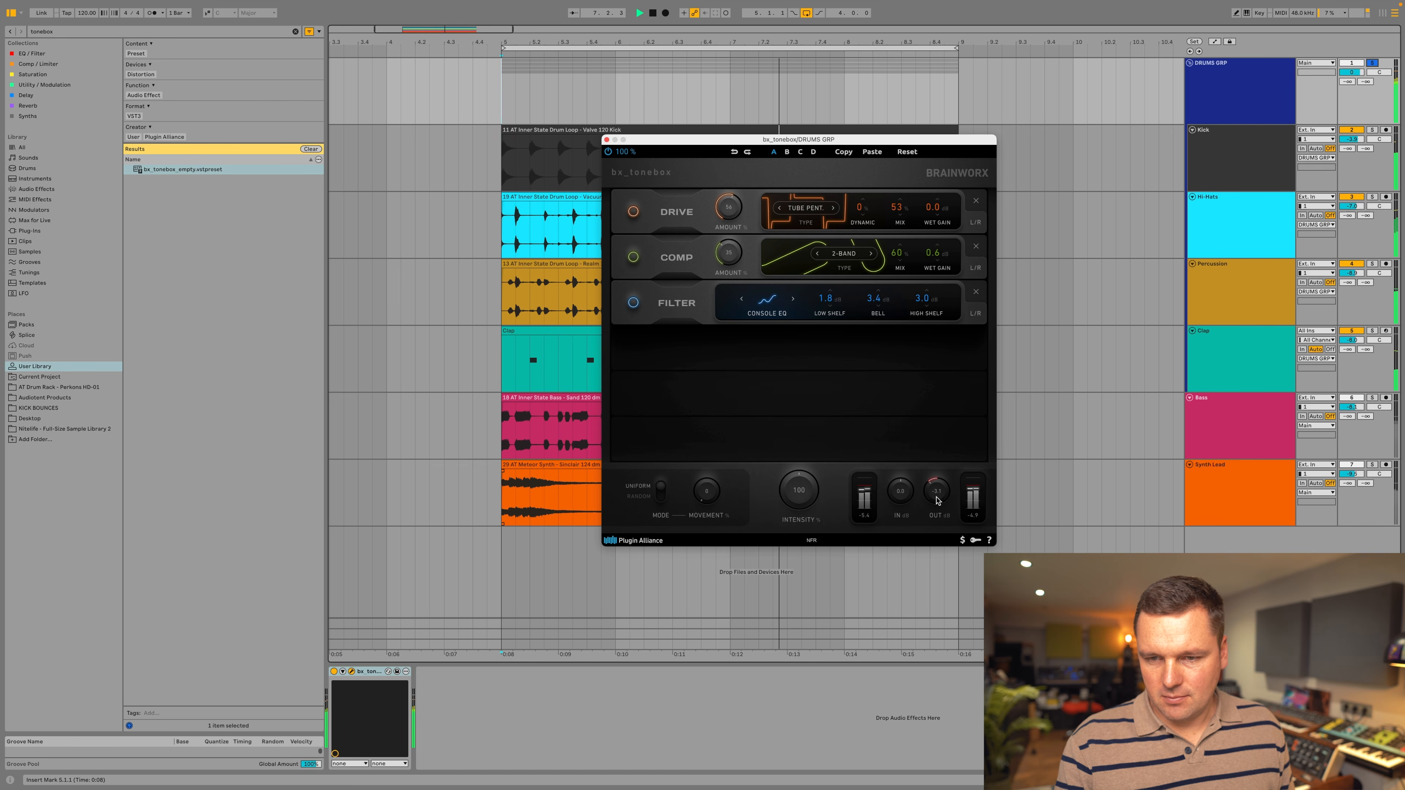
key(space)
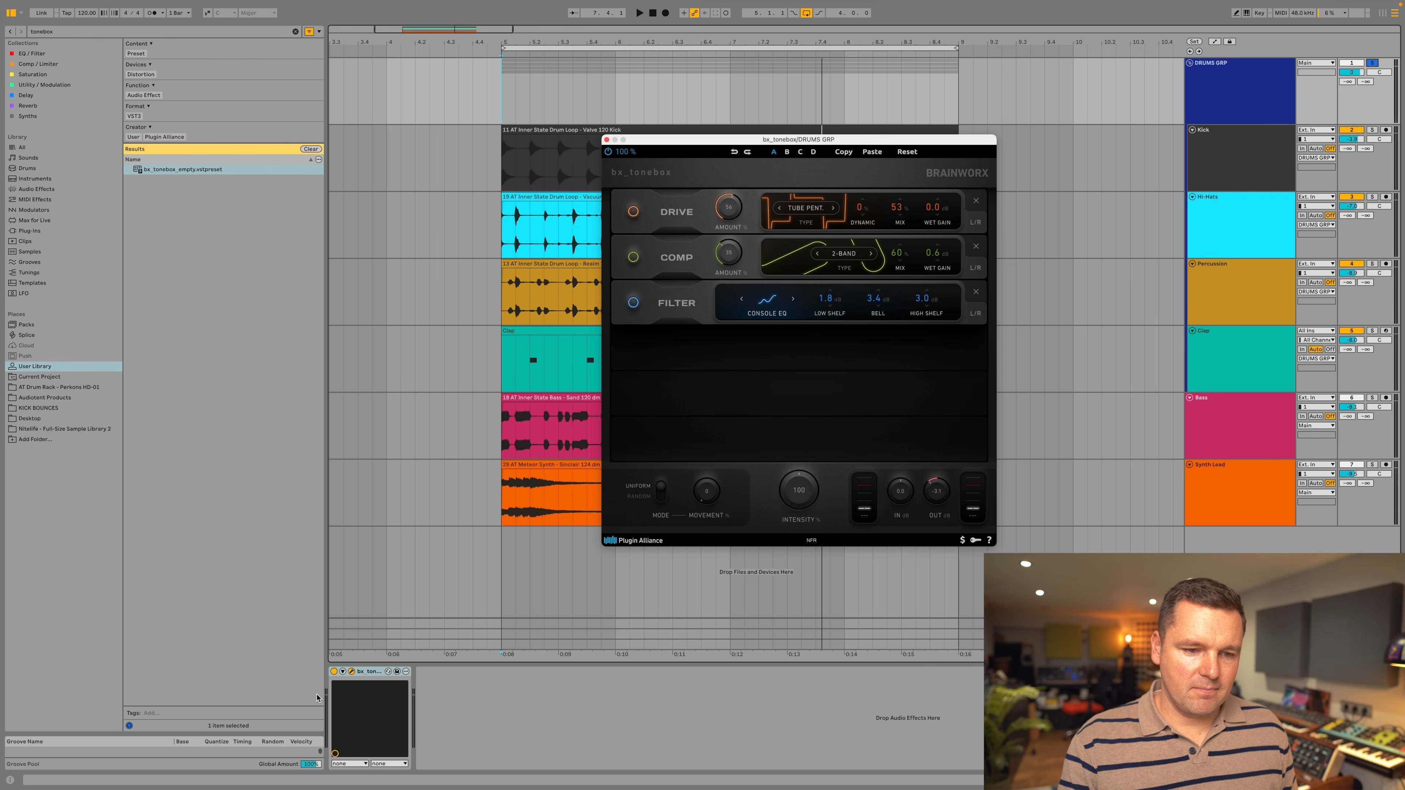
click(335, 672)
key(space)
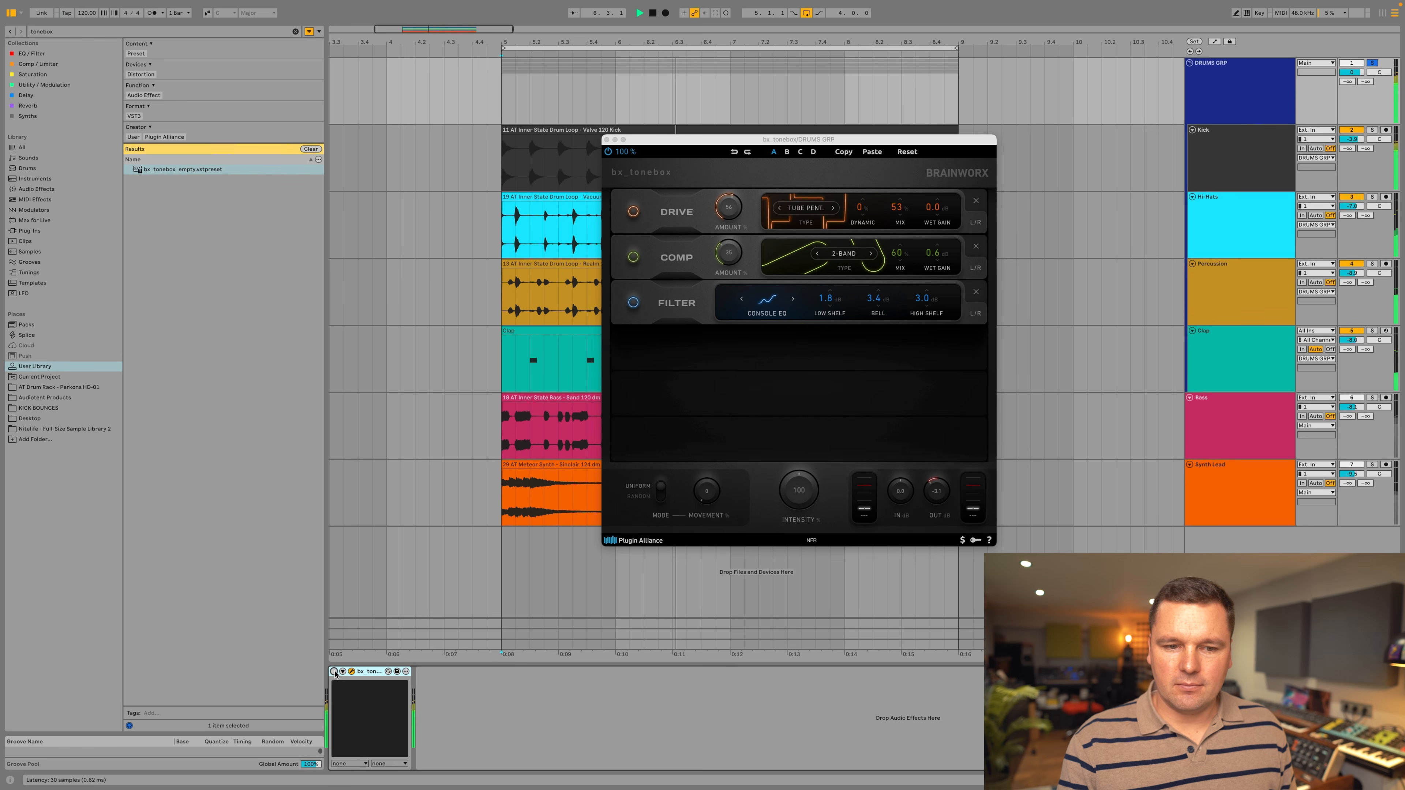
click(334, 672)
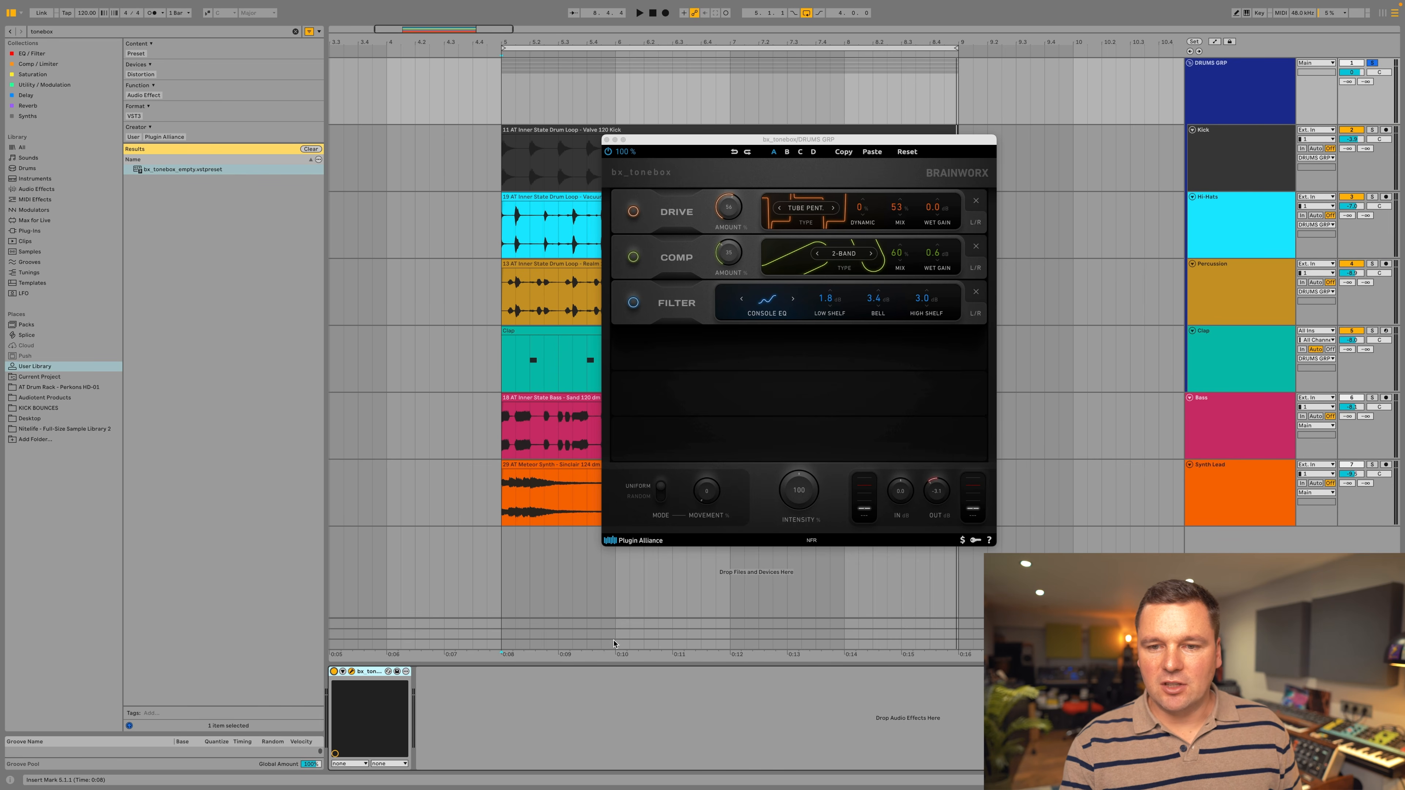
Sweep the overall Intensity of the drum group's module chain and audition the change during playback.
click(834, 461)
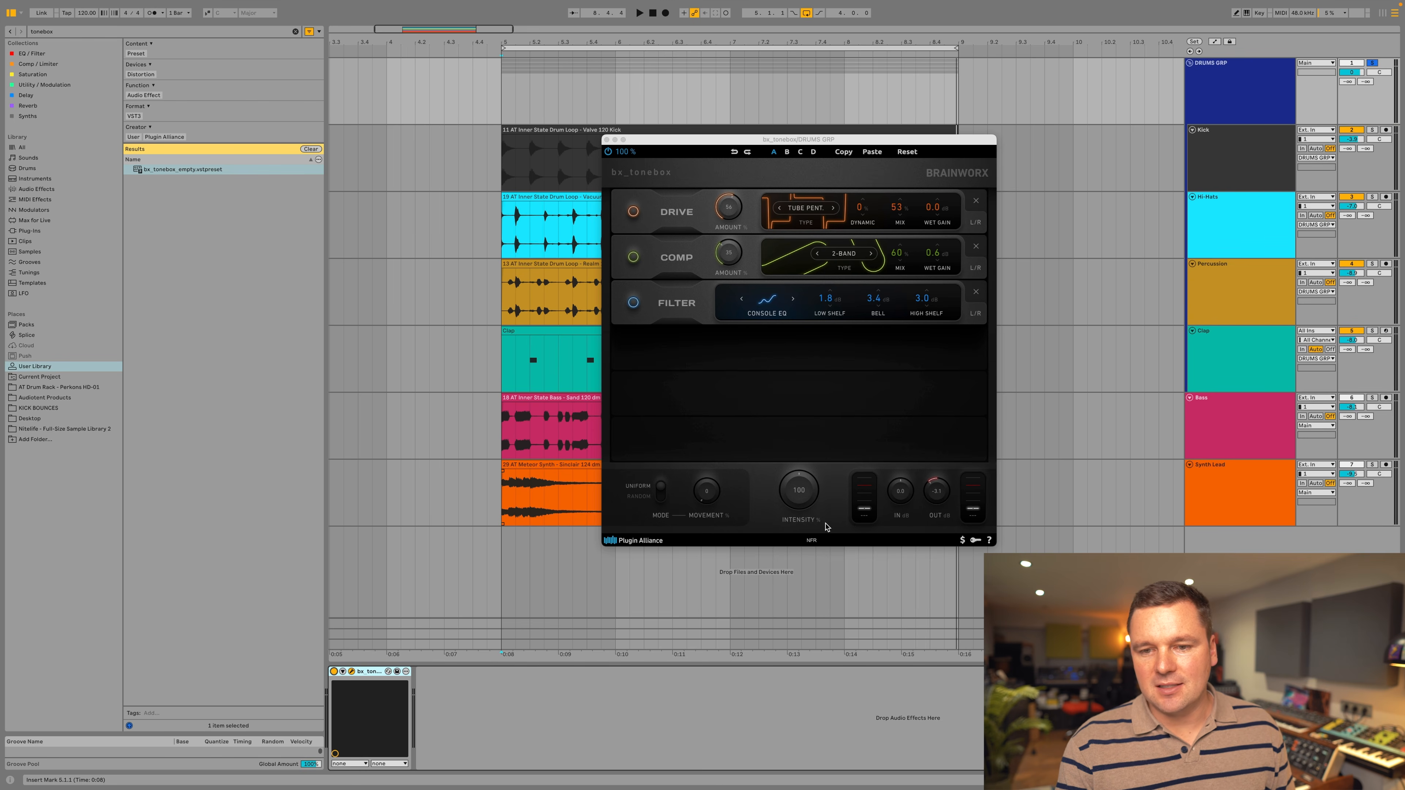
drag(805, 500, 806, 487)
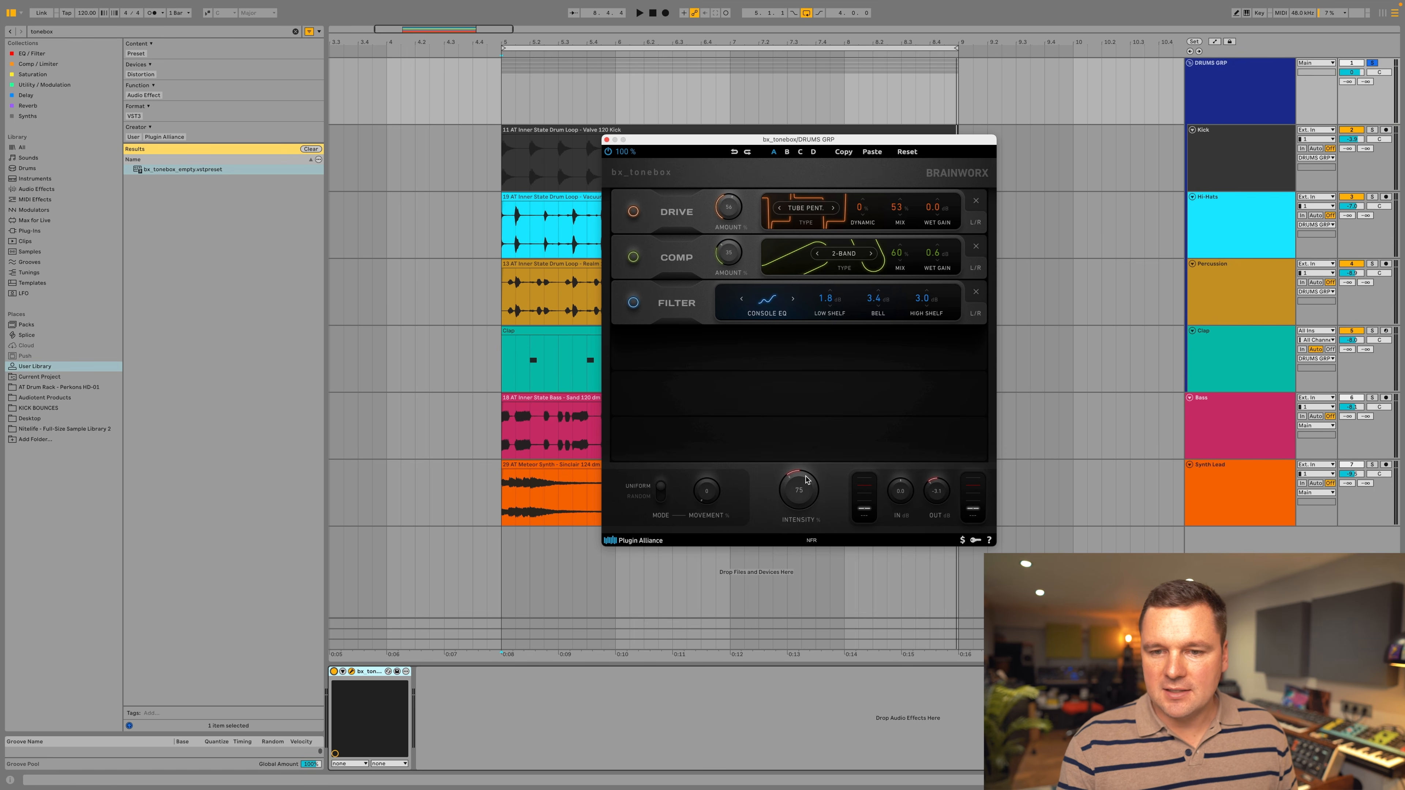
key(space)
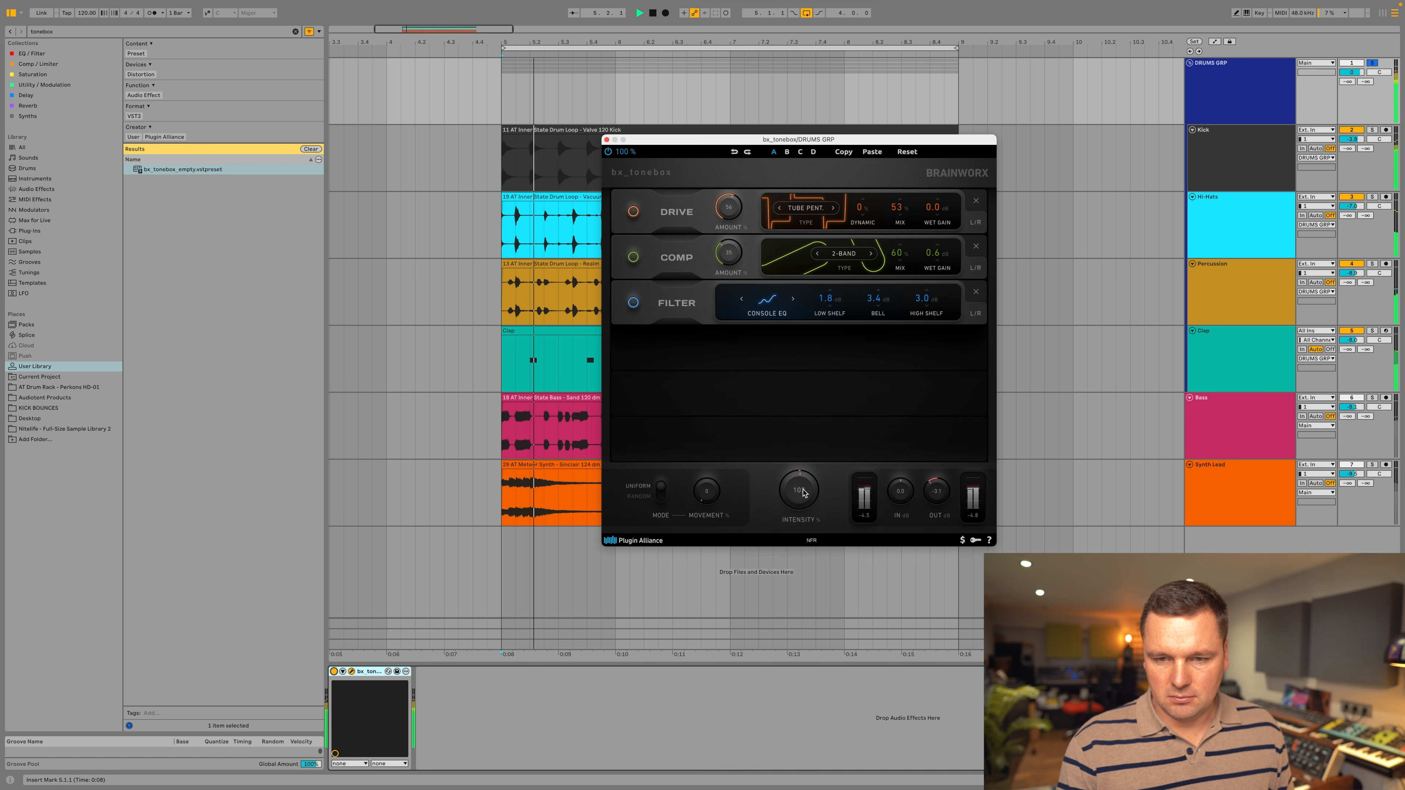
mouse_move(803, 494)
mouse_down()
mouse_move(813, 443)
mouse_move(793, 496)
mouse_up()
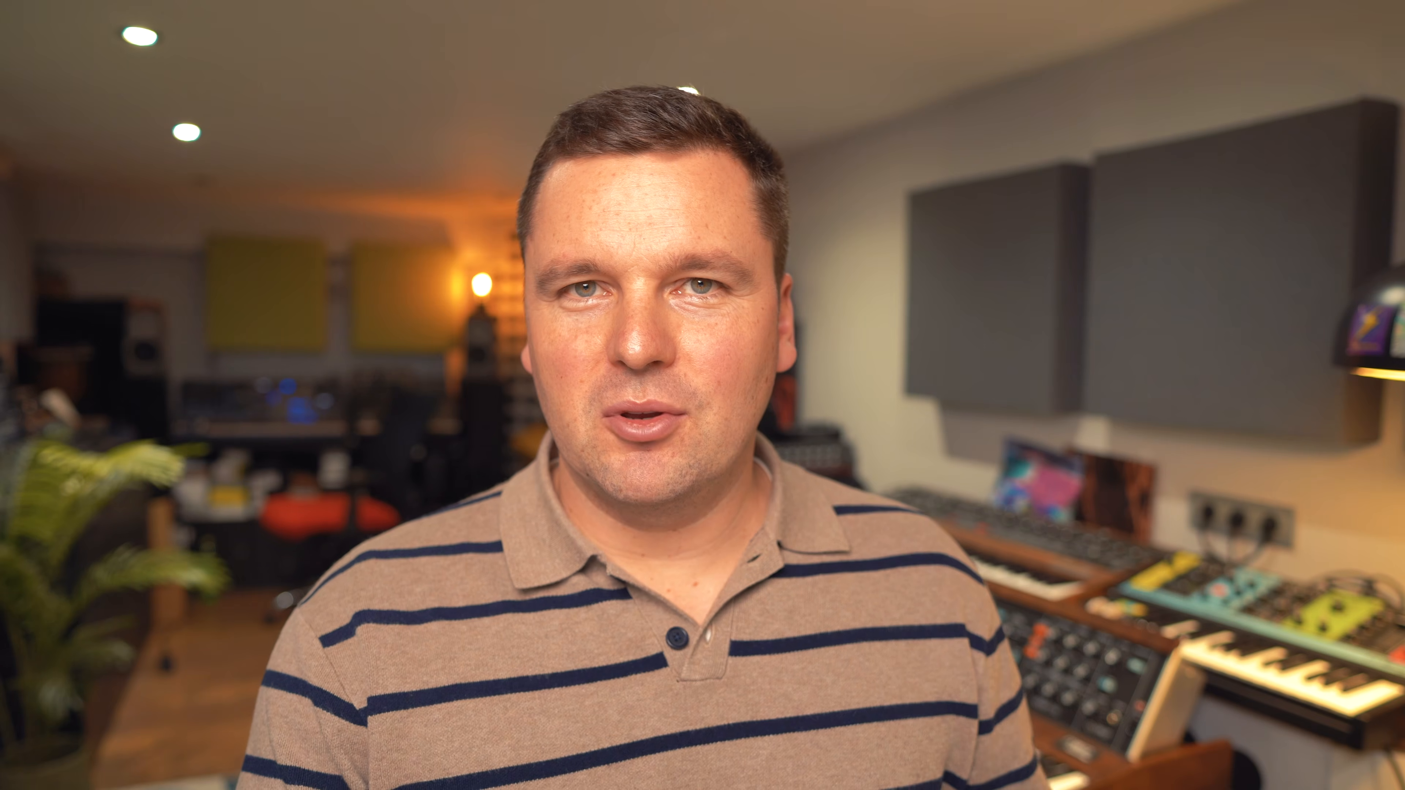